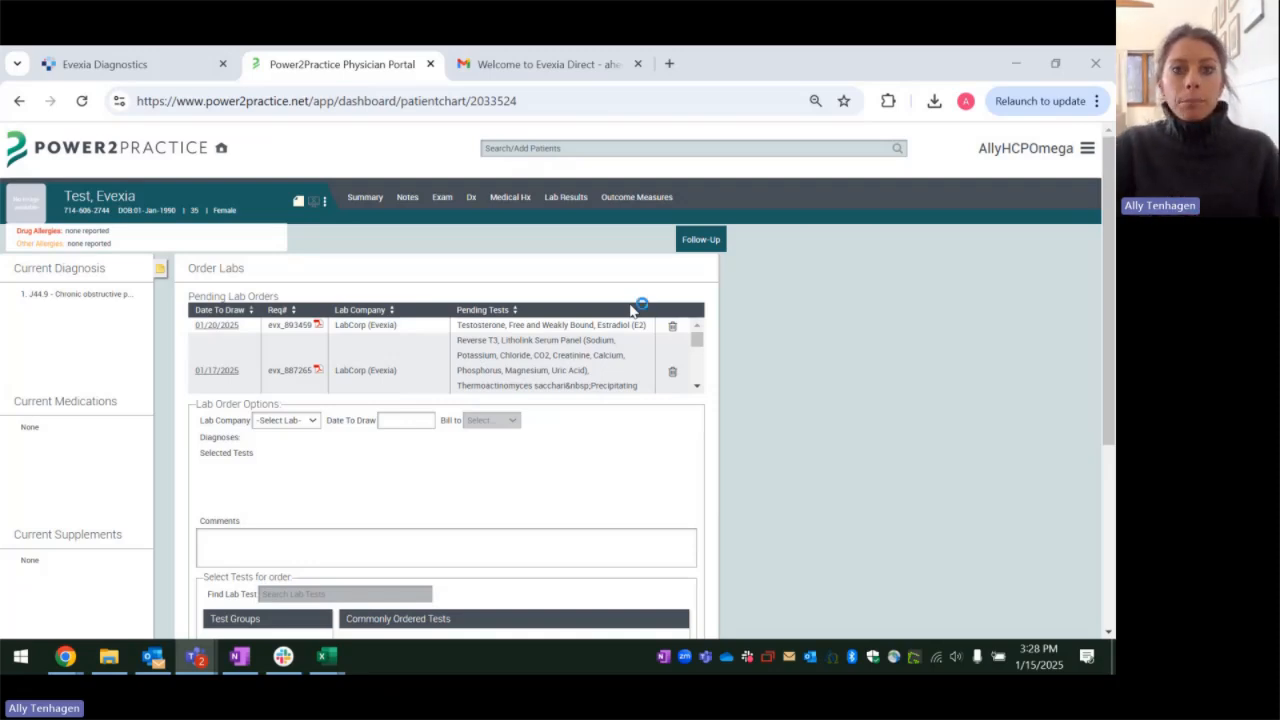
Step: Start a lab test order for the open patient chart and choose LabCorp (Evexia) as the lab company
scroll(320, 380, "down", 3)
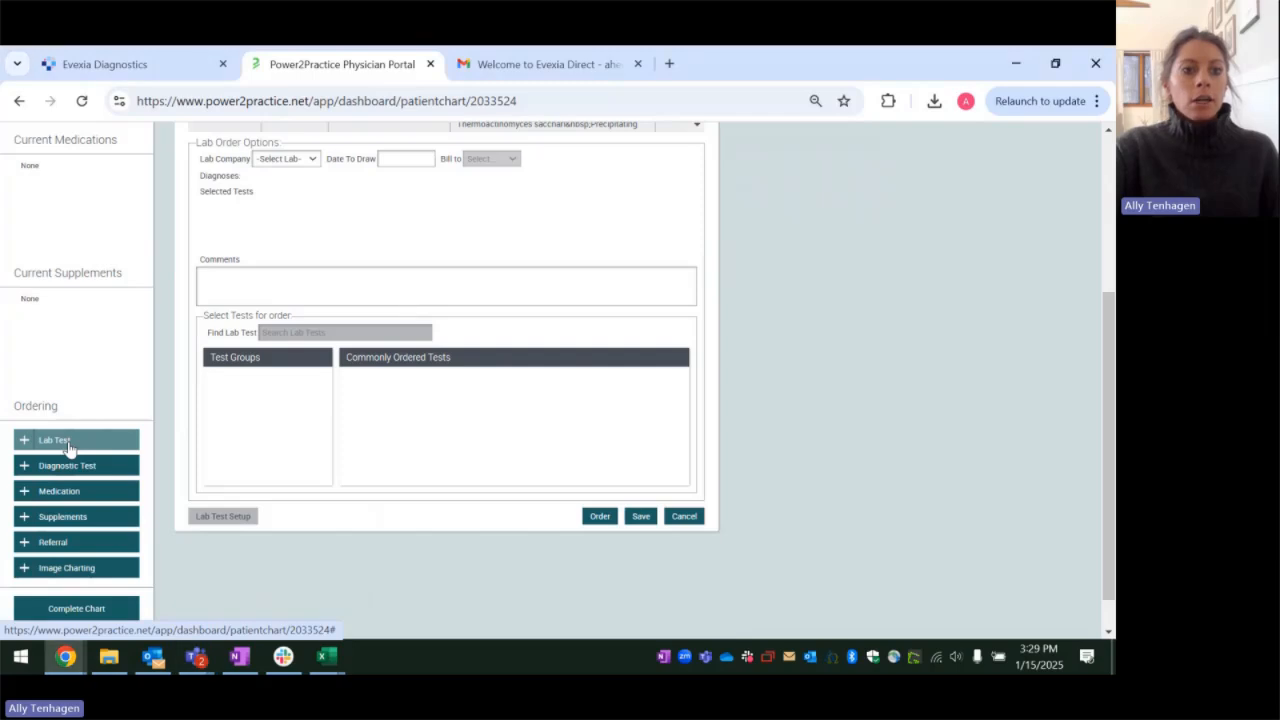
left_click(68, 443)
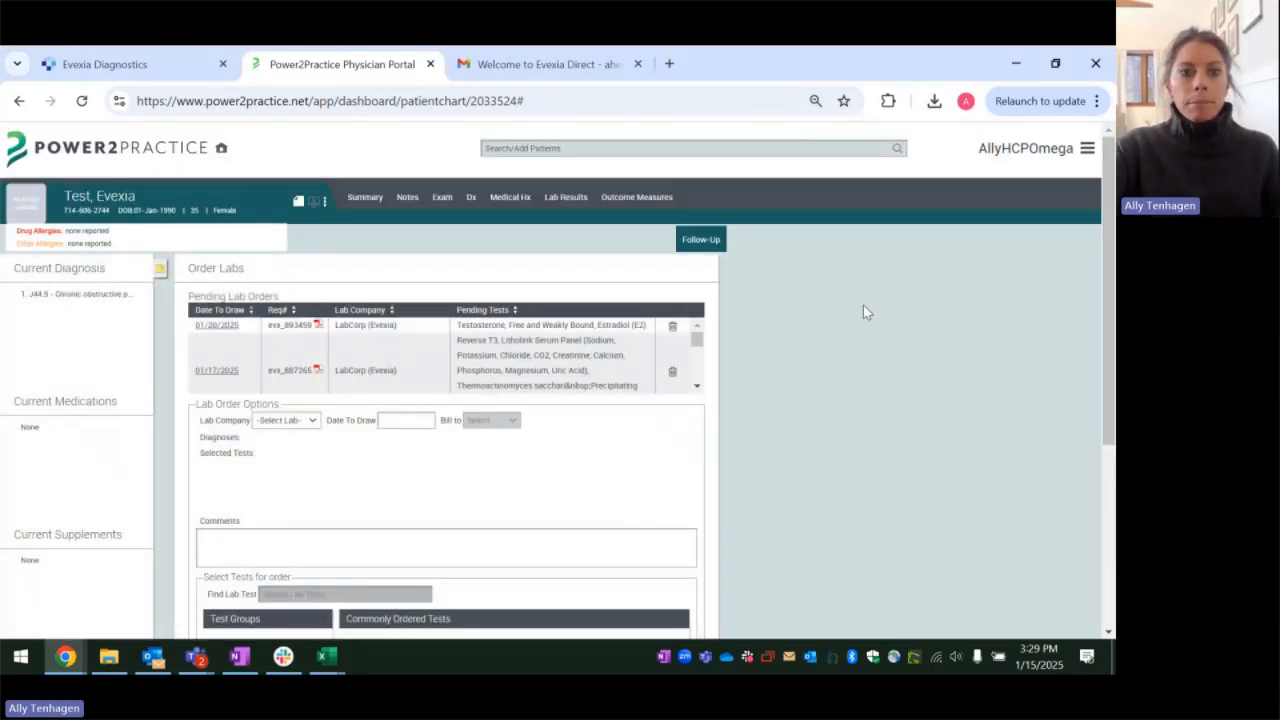
left_click(287, 421)
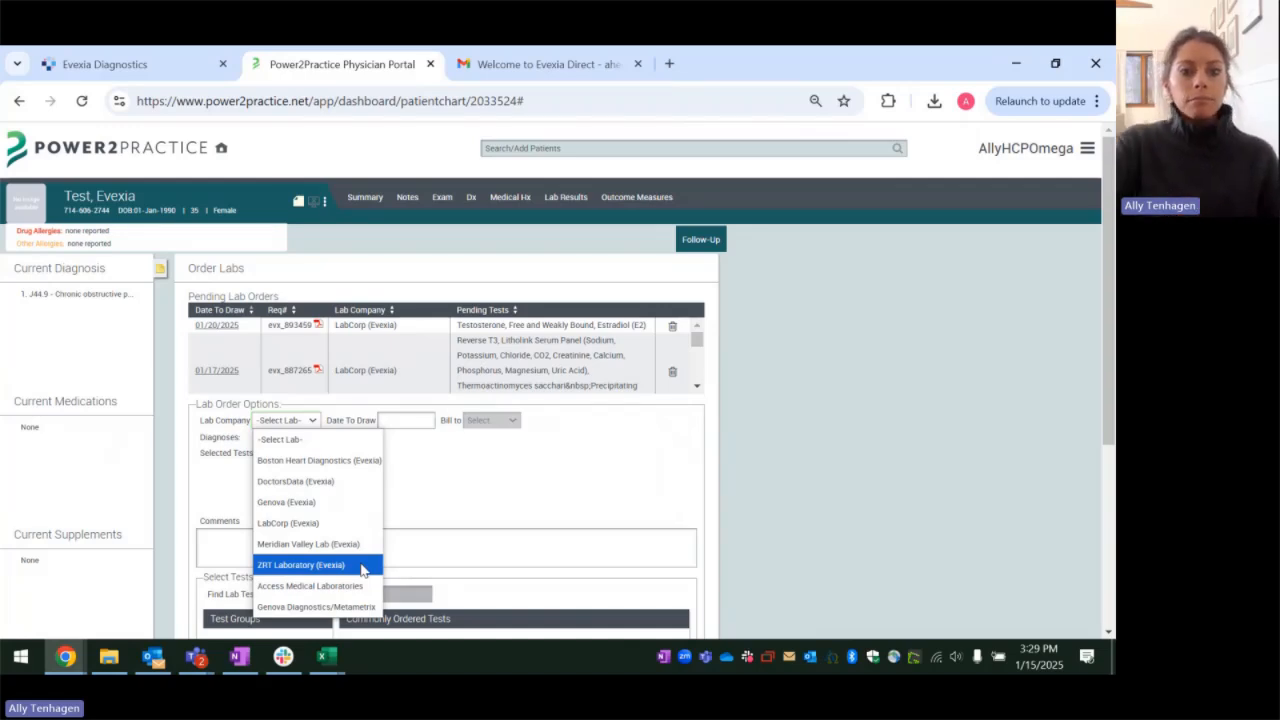
left_click(323, 523)
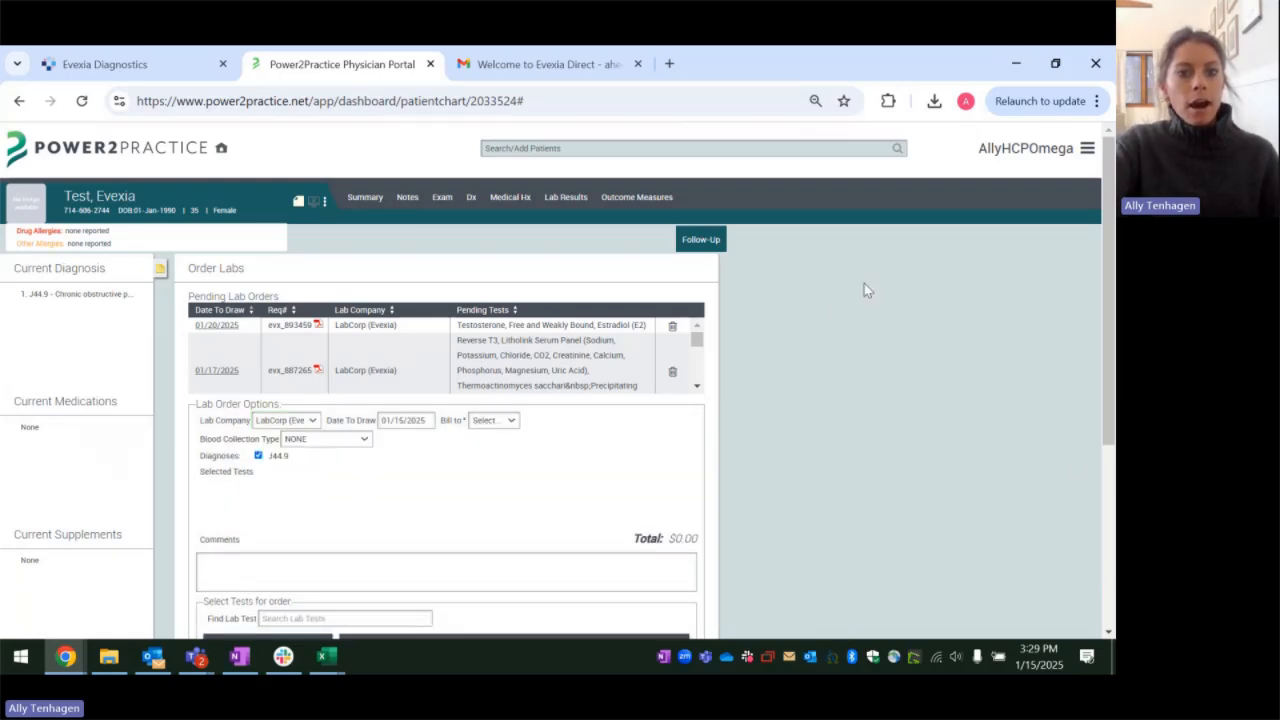
Step: Set the order's date to draw to 01/21/2025 and bill it to Practice
scroll(820, 290, "down", 1)
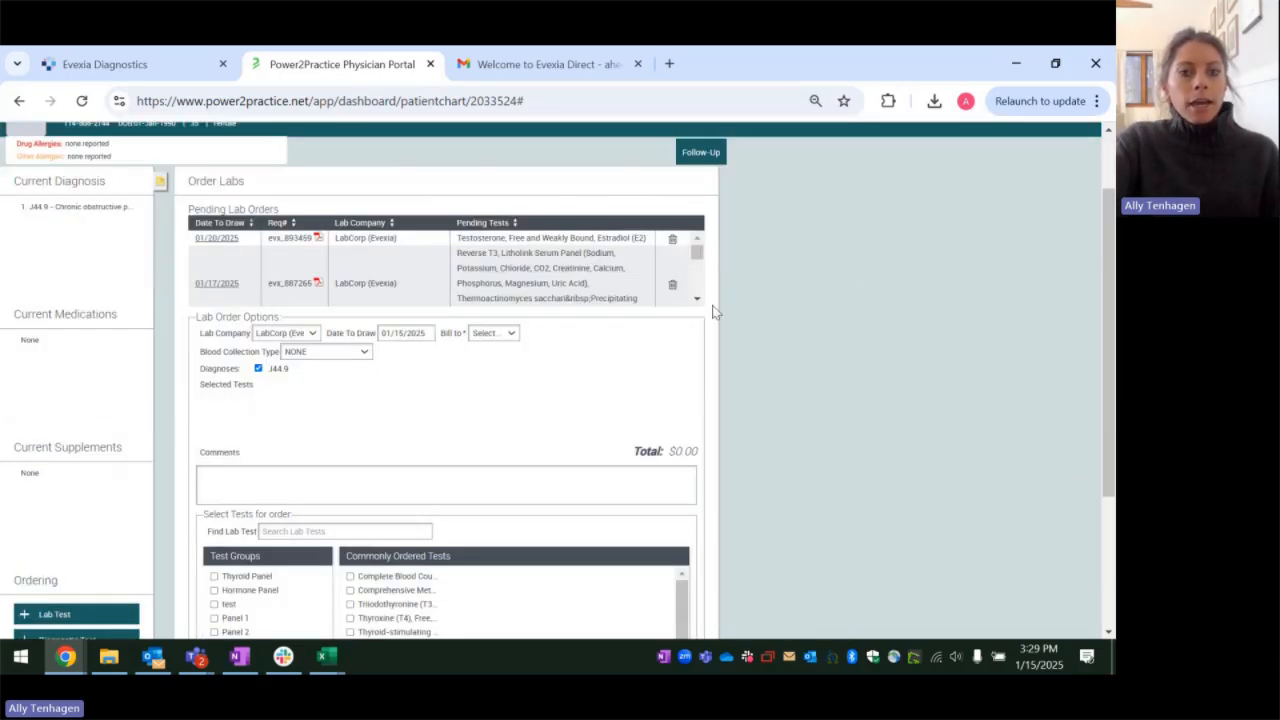
left_click(405, 334)
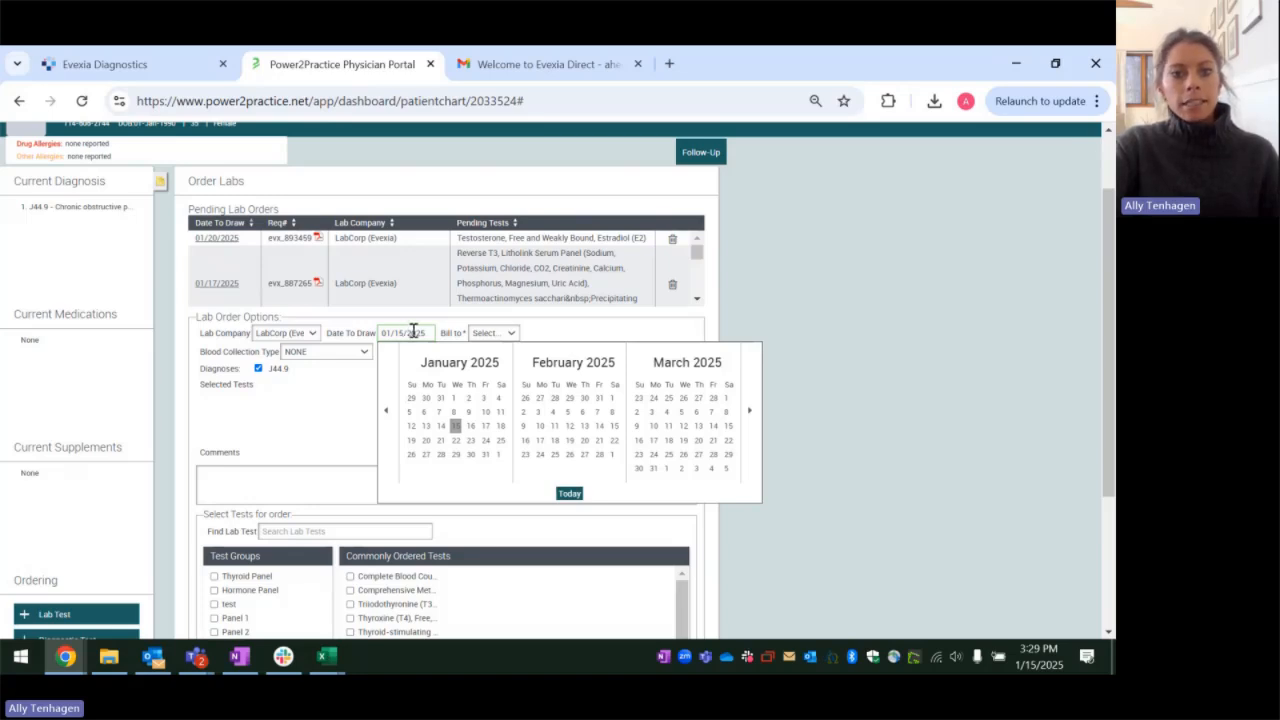
left_click(442, 441)
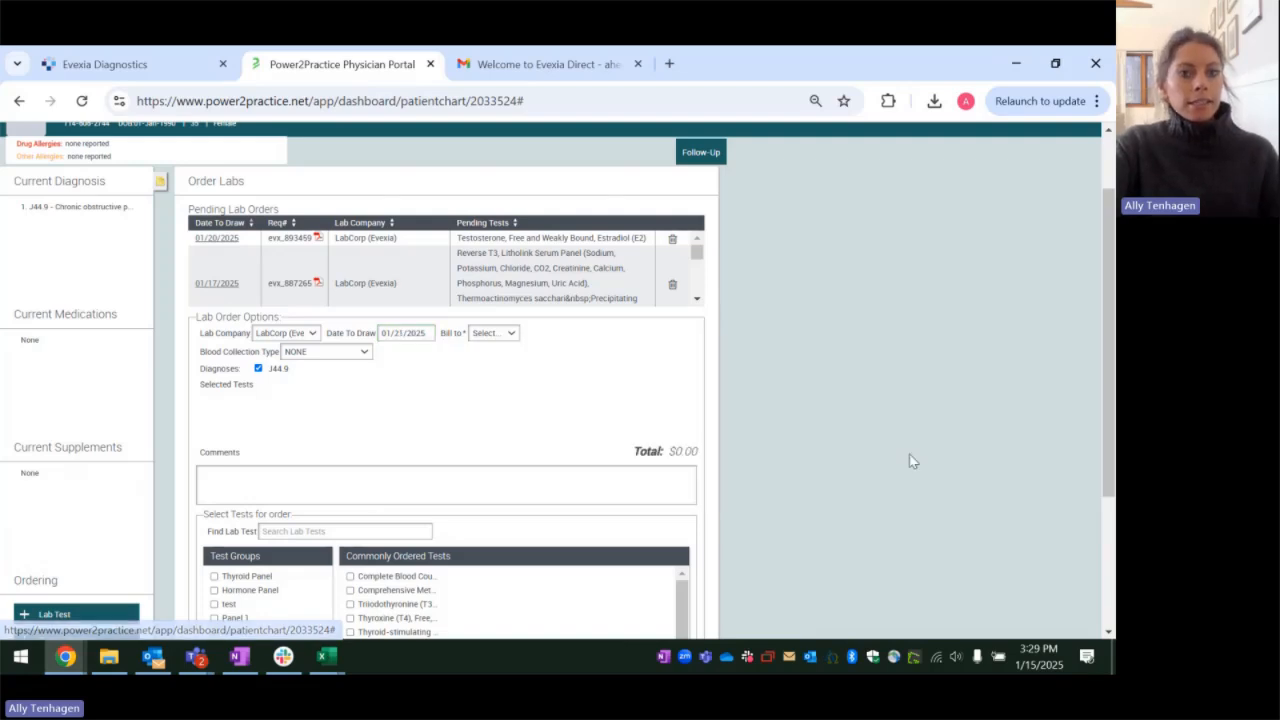
left_click(484, 337)
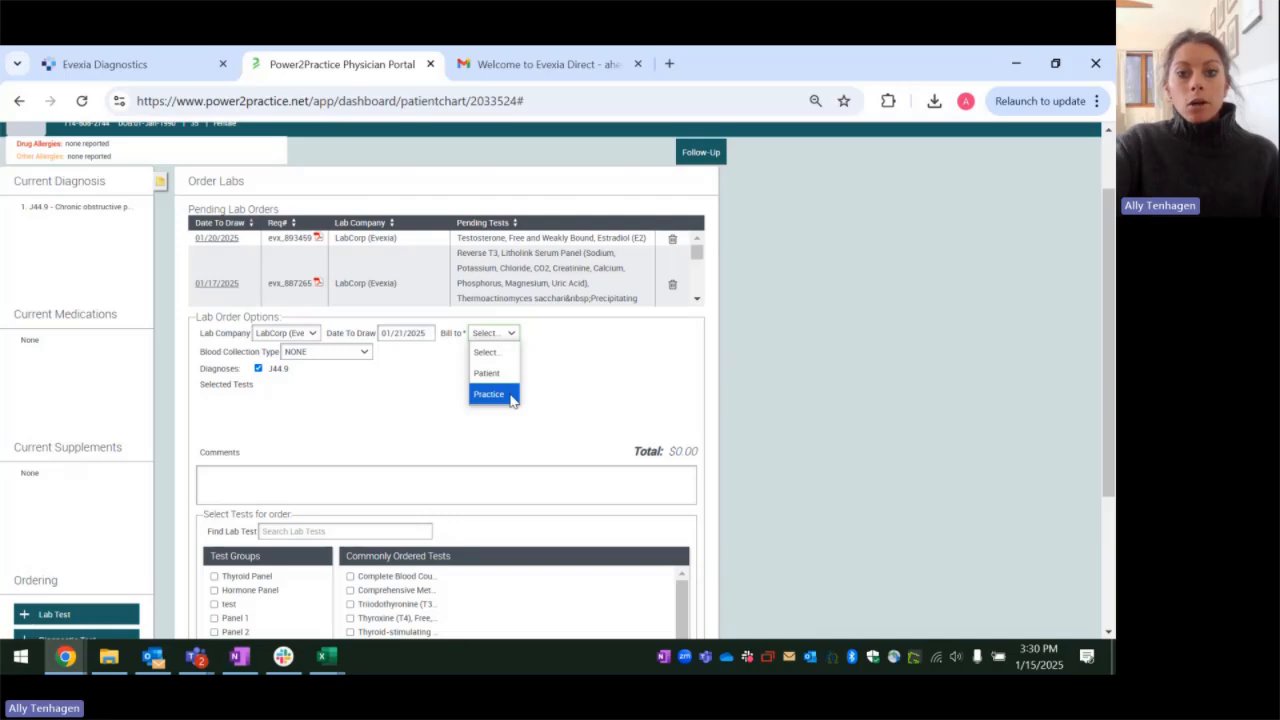
left_click(510, 396)
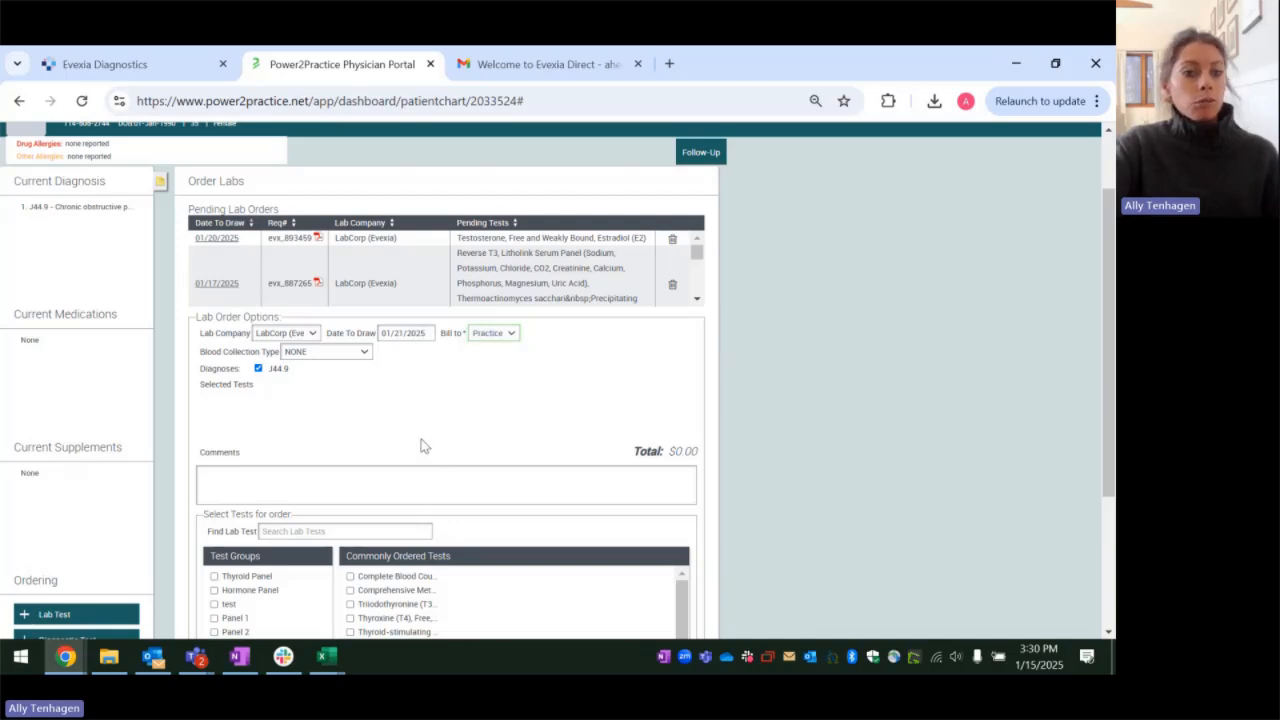
Step: Set the blood collection type to In Clinic and deselect the J44.9 diagnosis
left_click(325, 354)
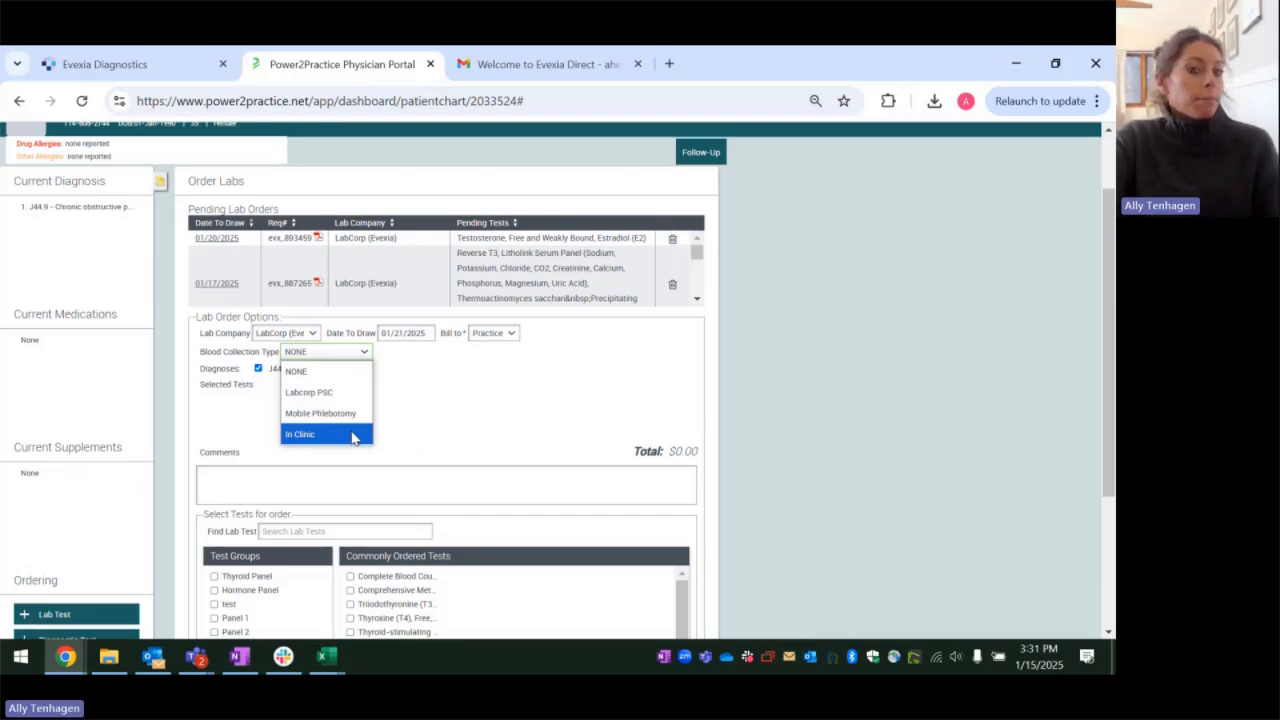
left_click(352, 437)
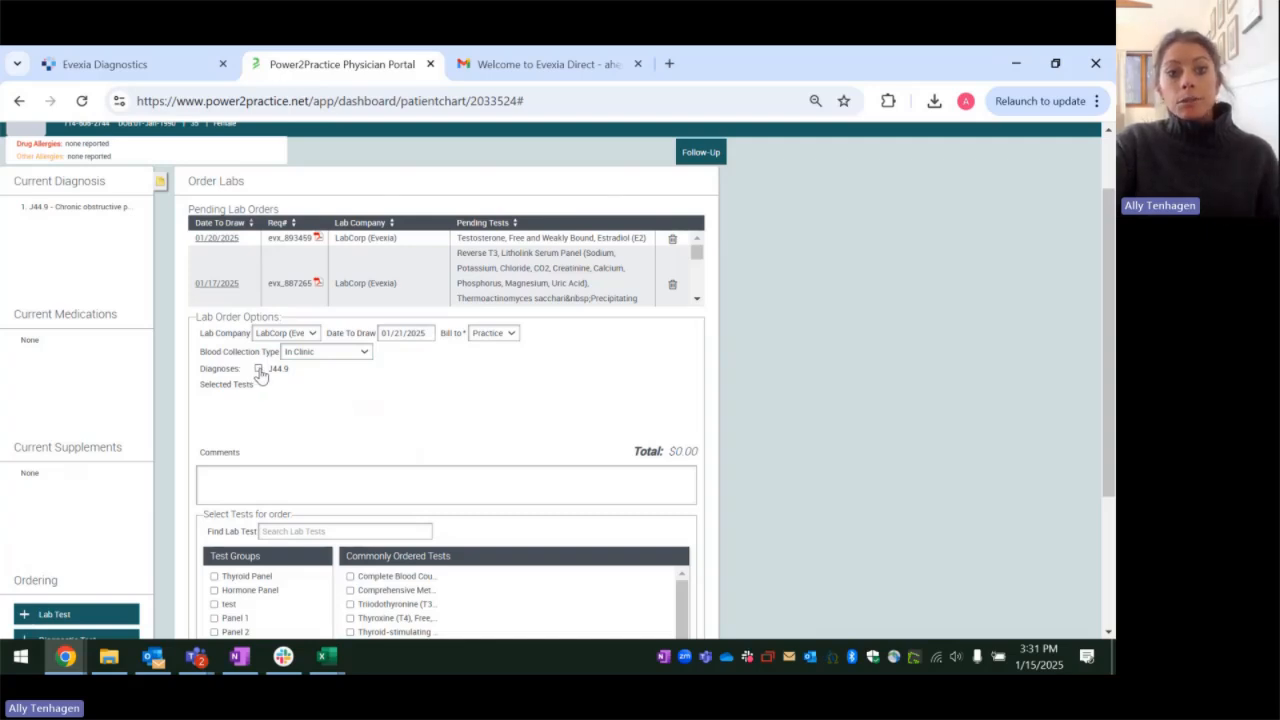
Step: Add the Thyroid Panel test group and the commonly ordered Complete Blood Count test to the order
scroll(762, 340, "down", 1)
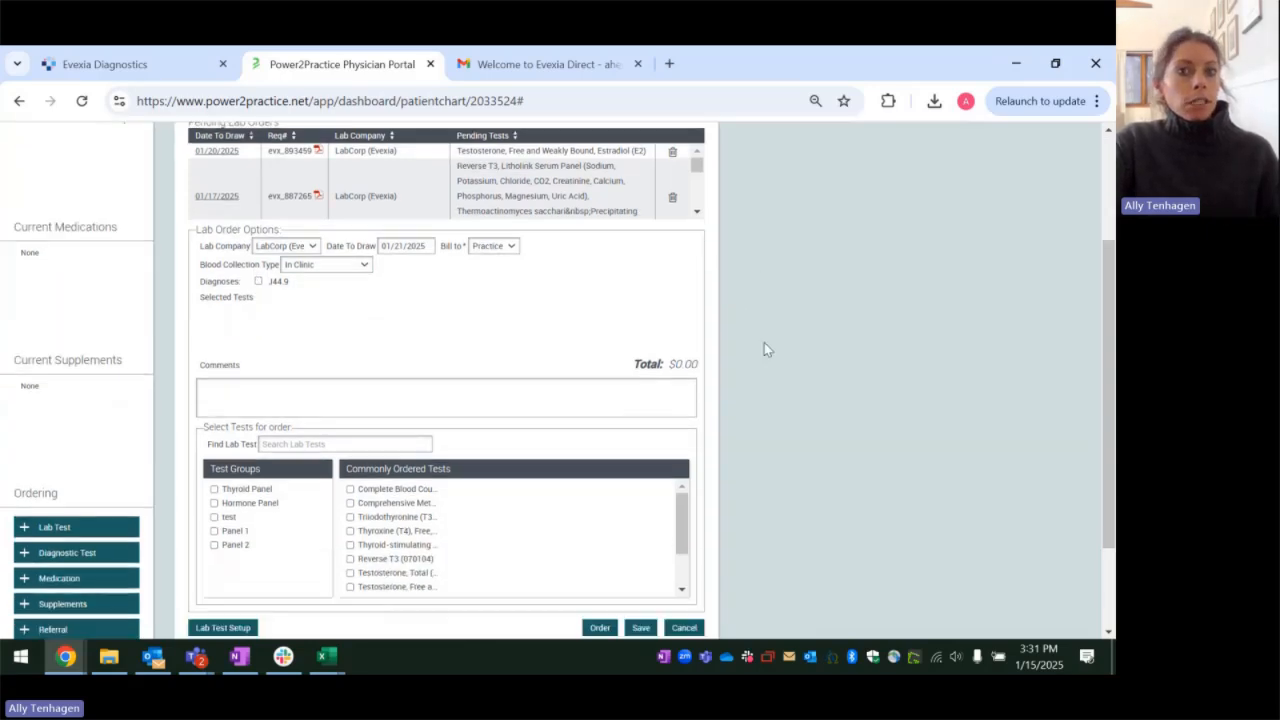
scroll(764, 345, "down", 2)
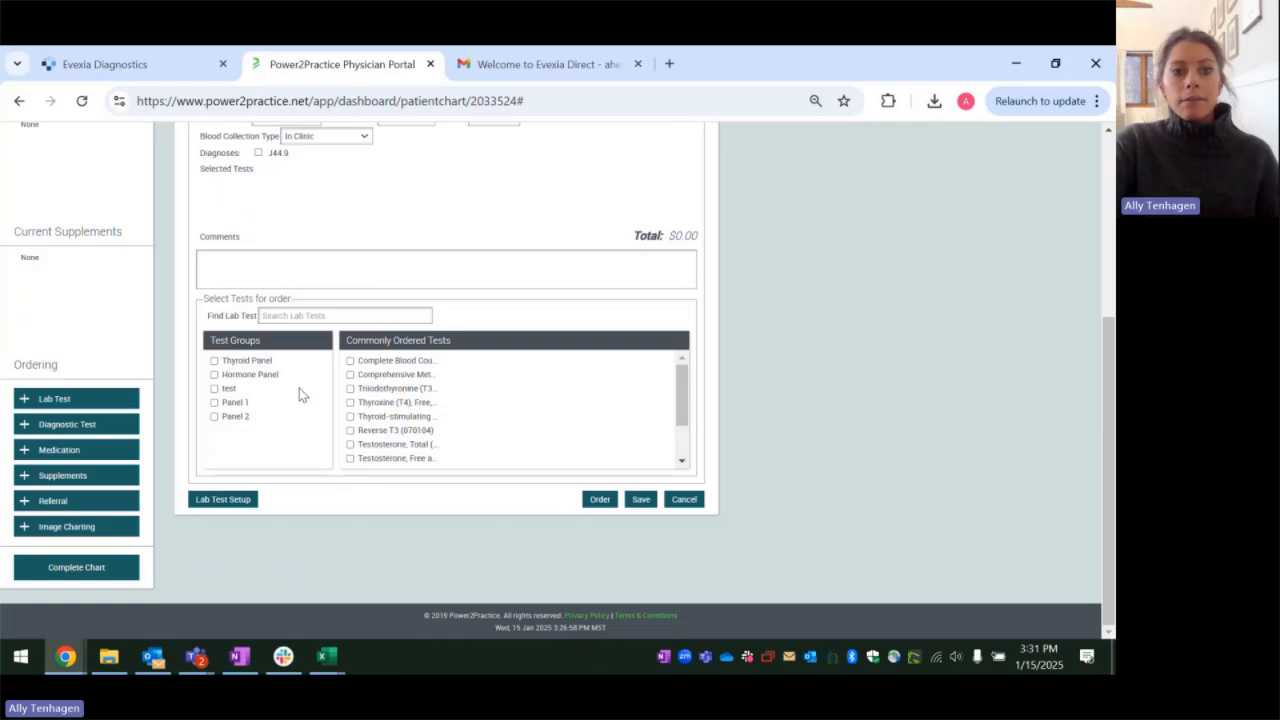
scroll(749, 406, "up", 1)
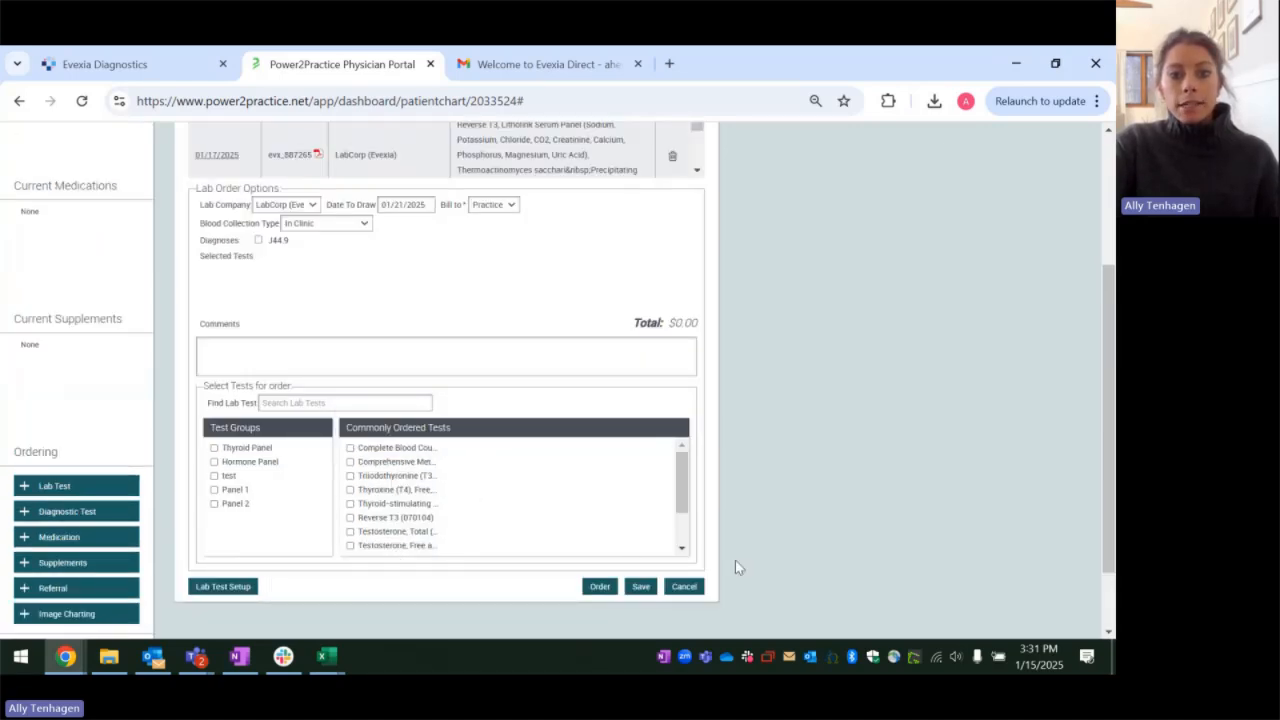
left_click(254, 449)
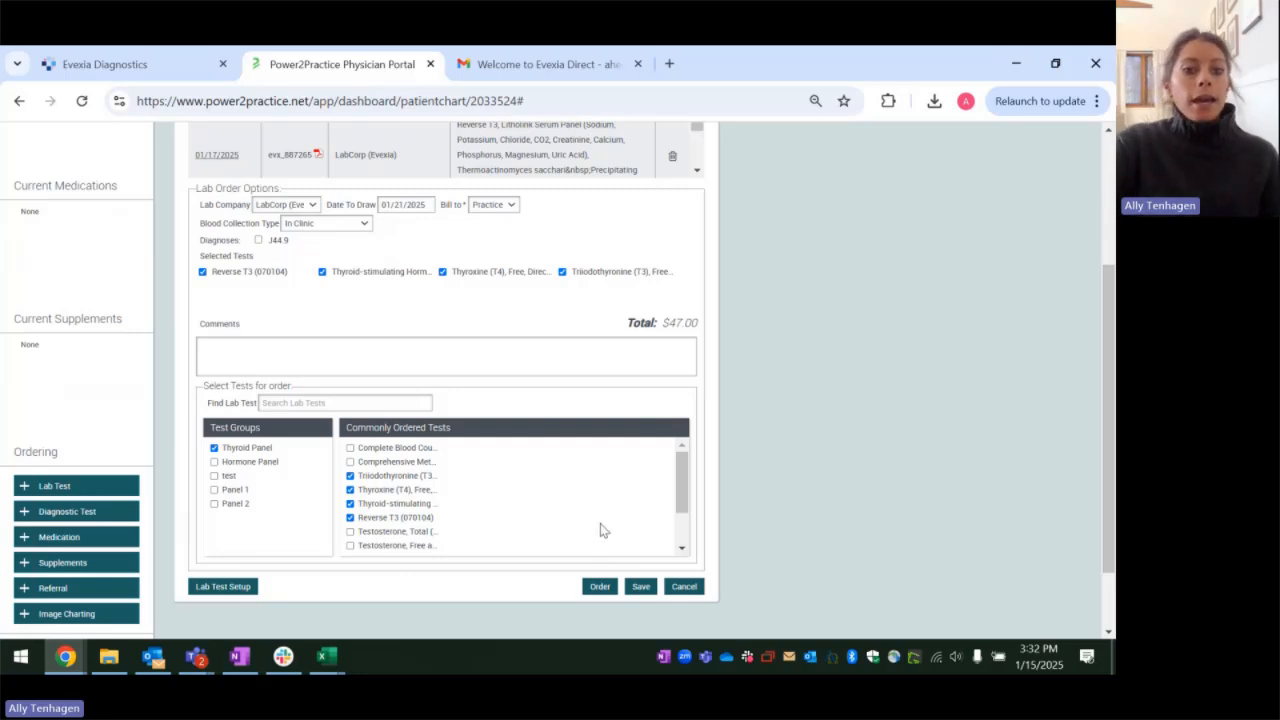
left_click(350, 448)
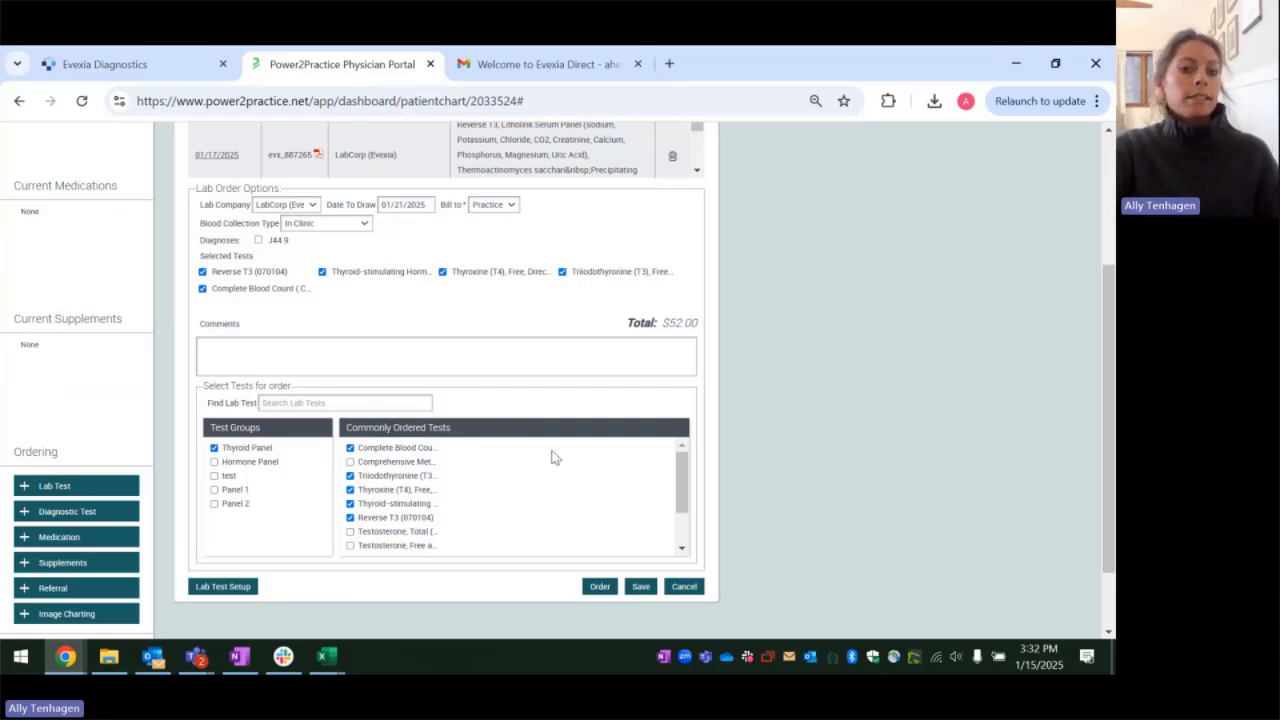
Step: Search the lab tests for "tsh" and clear the search without adding a test
left_click(402, 404)
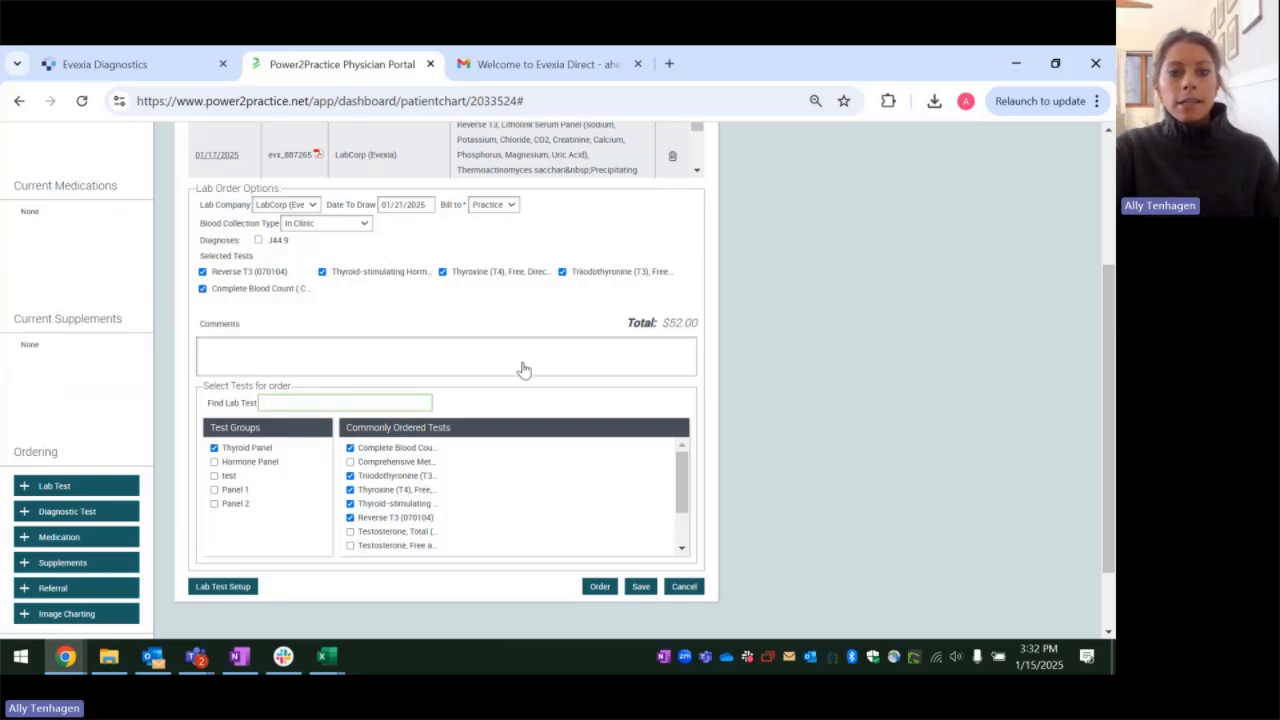
type("tsh")
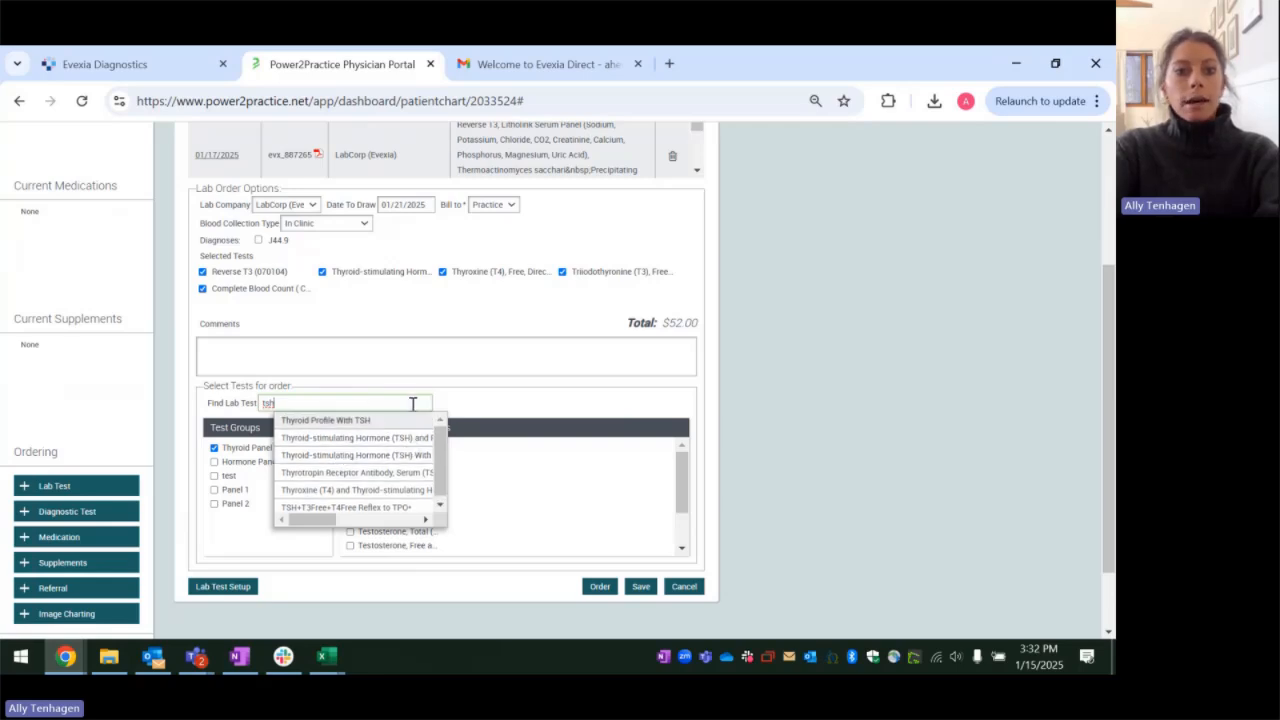
left_click_drag(413, 404, 230, 410)
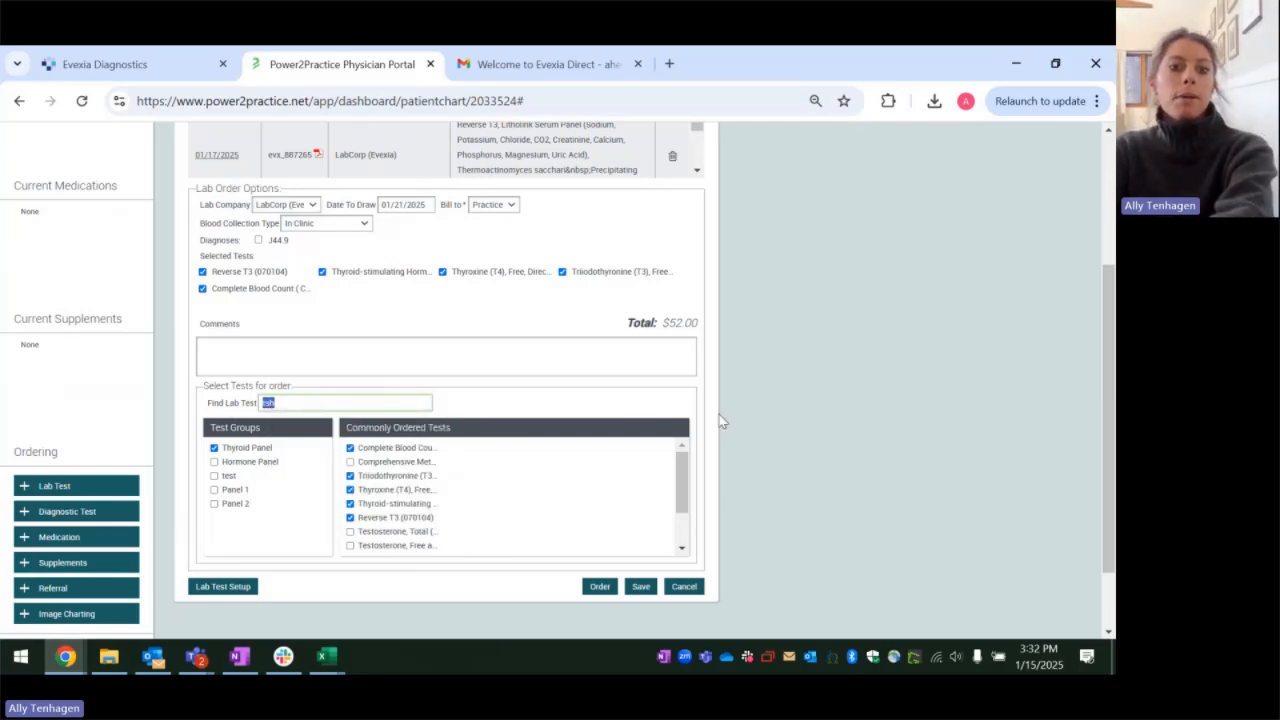
key("BackSpace")
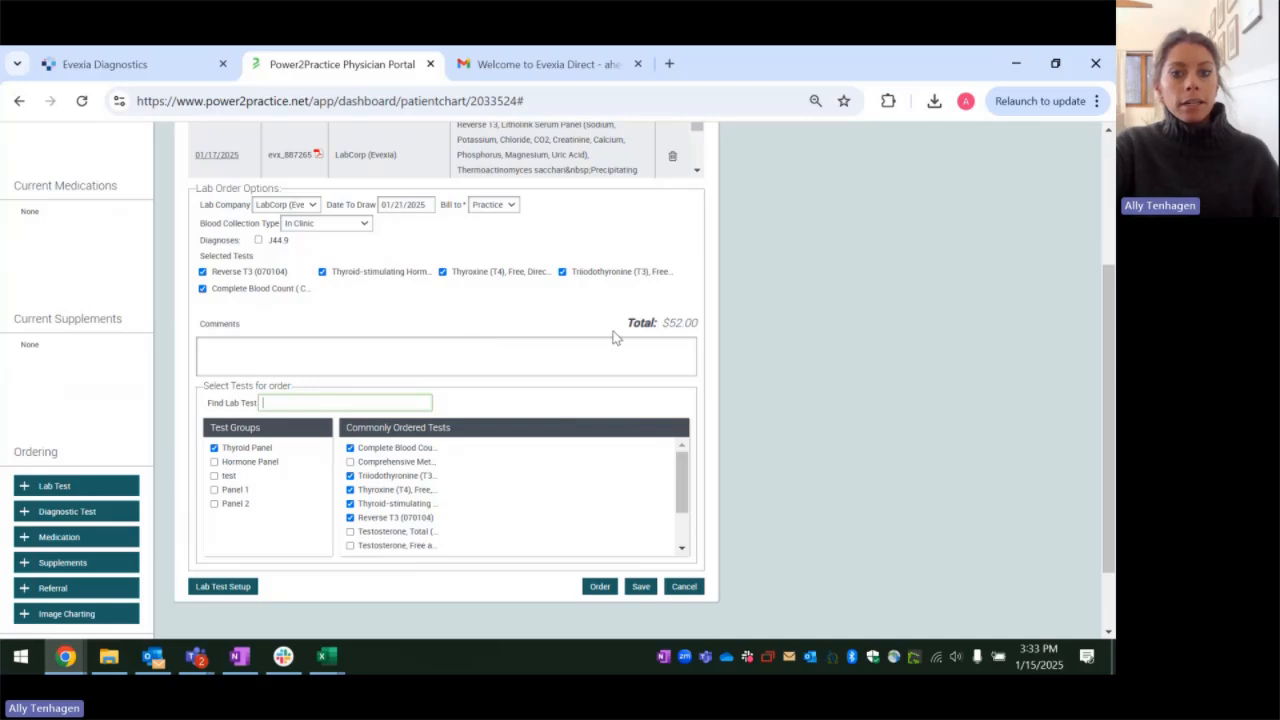
Step: Check the selected order options and tests, and save the lab order as pending
scroll(700, 400, "up", 1)
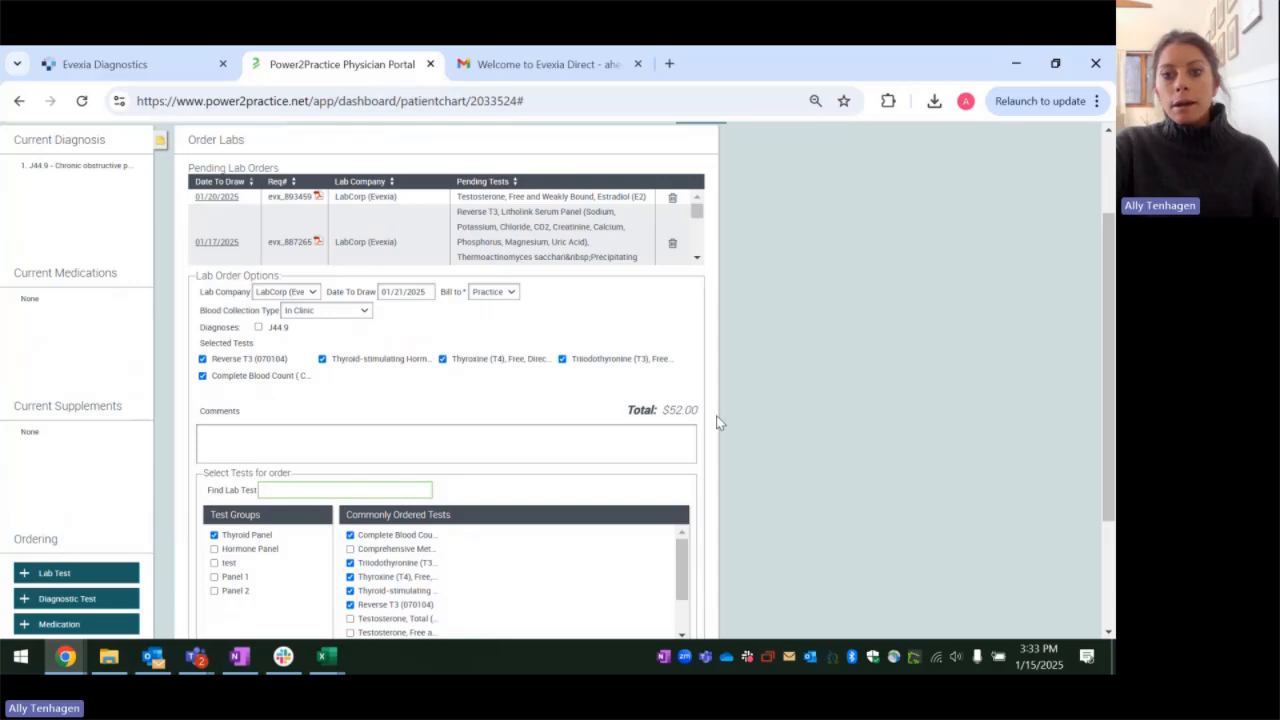
scroll(760, 395, "down", 2)
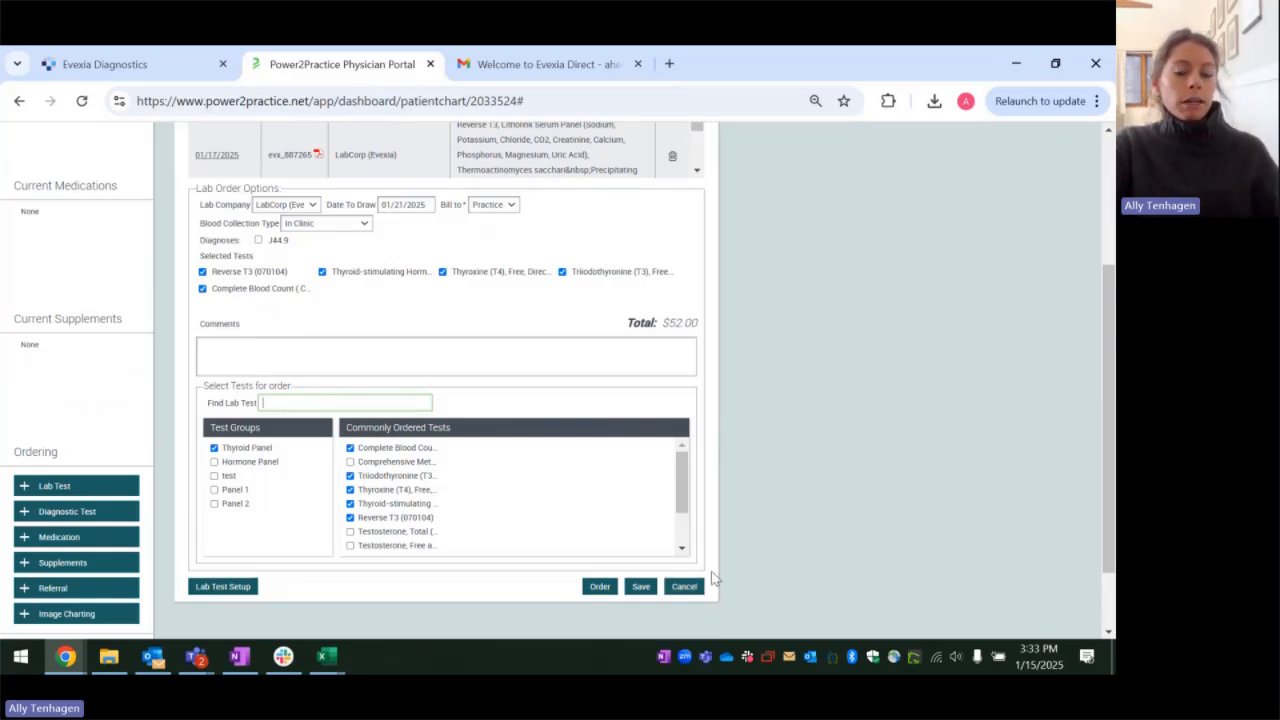
left_click(641, 587)
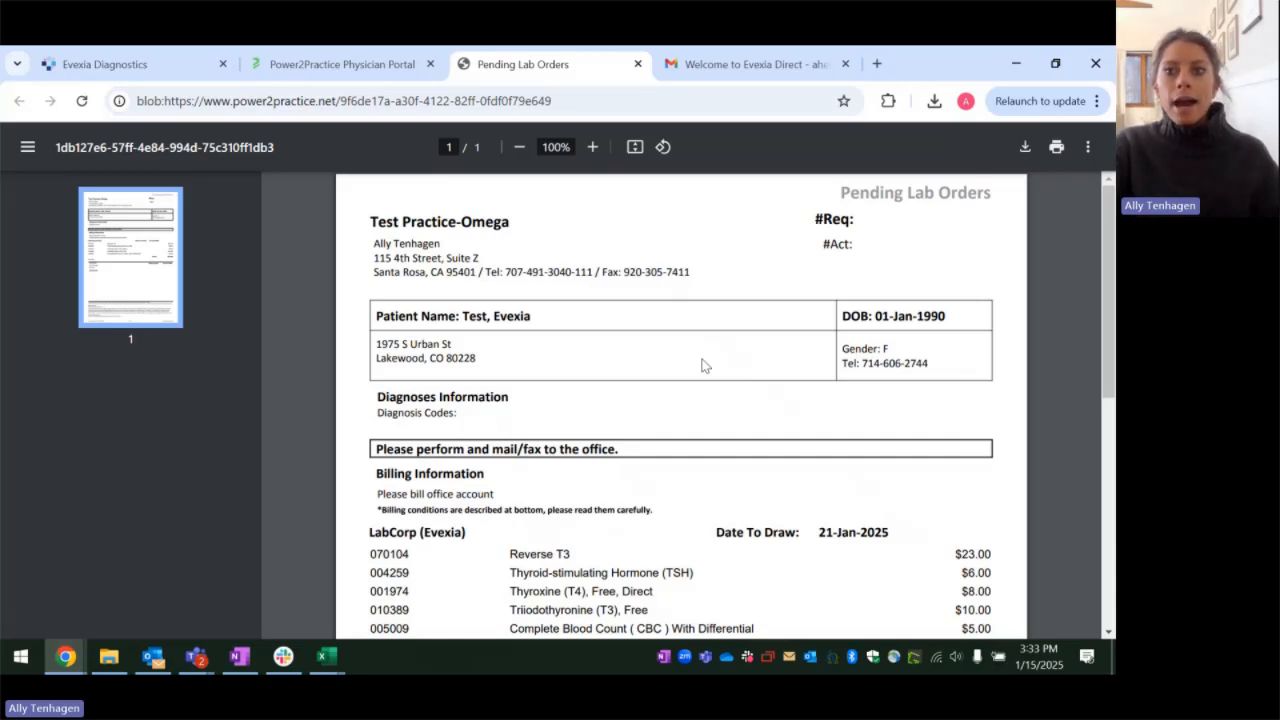
Step: Review the pending lab order document, including the patient details, diagnosis codes, billing information, tests and comments
scroll(702, 365, "down", 3)
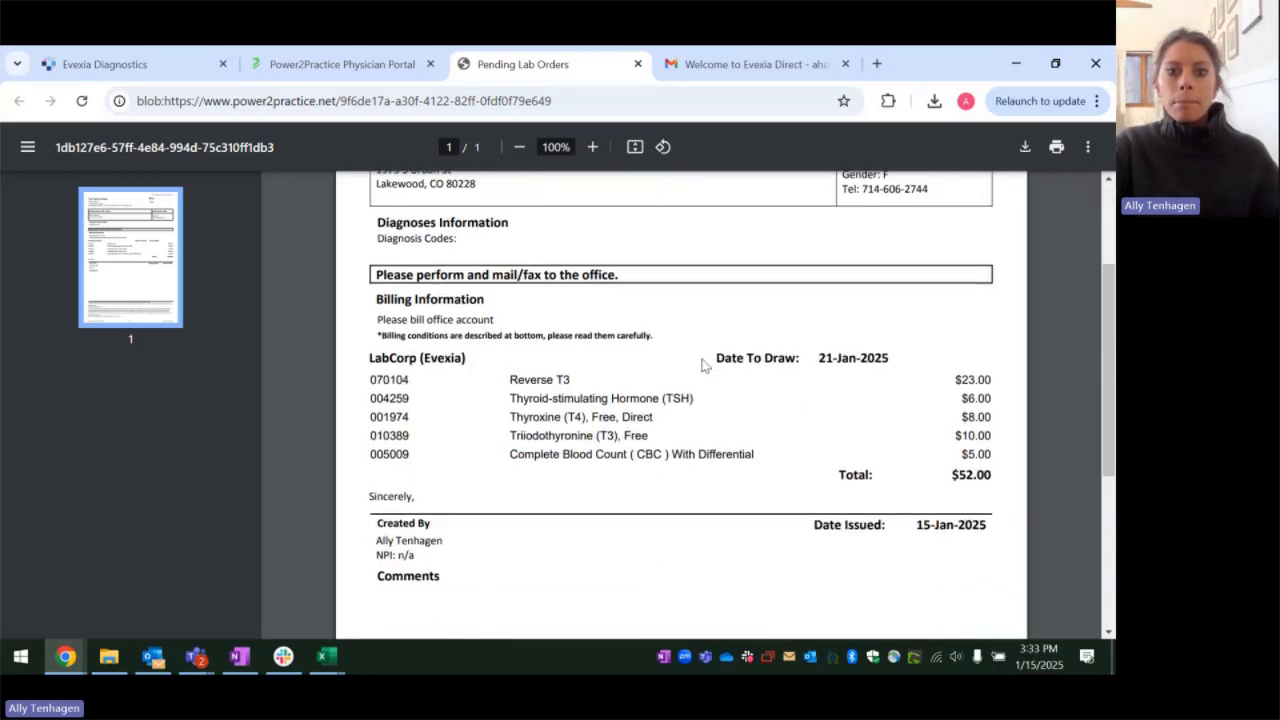
scroll(702, 365, "up", 3)
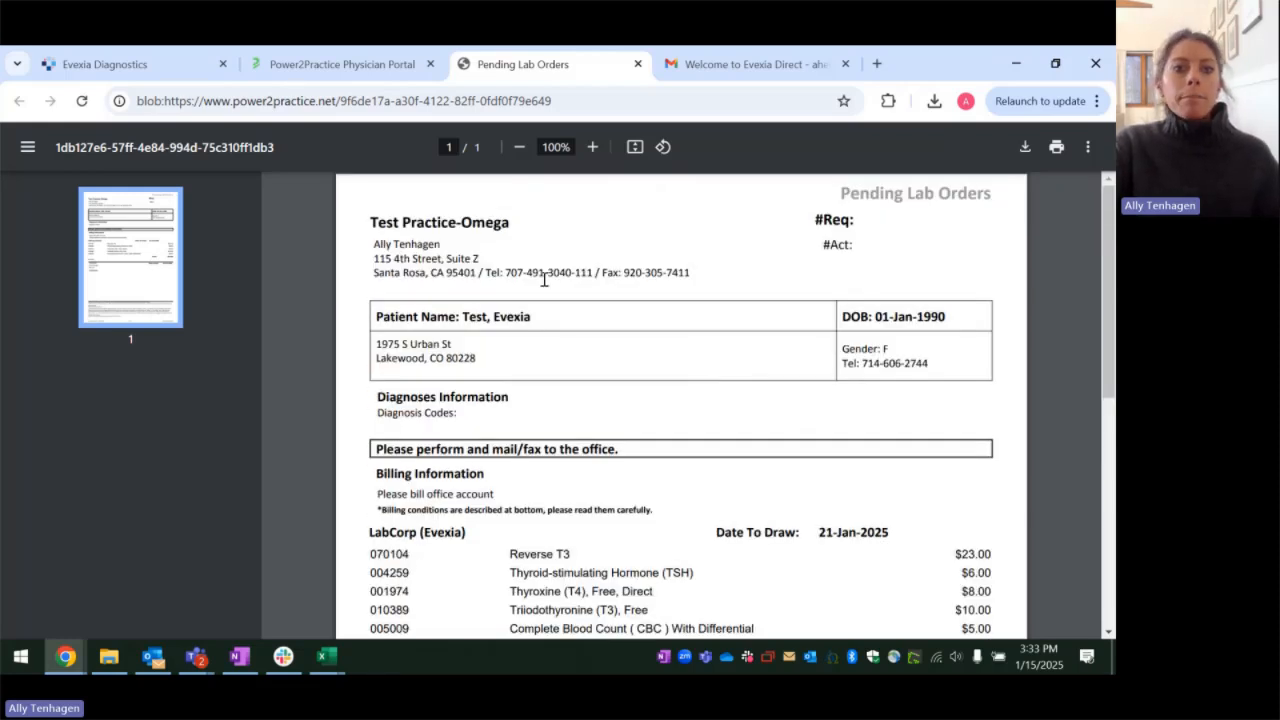
scroll(299, 321, "down", 1)
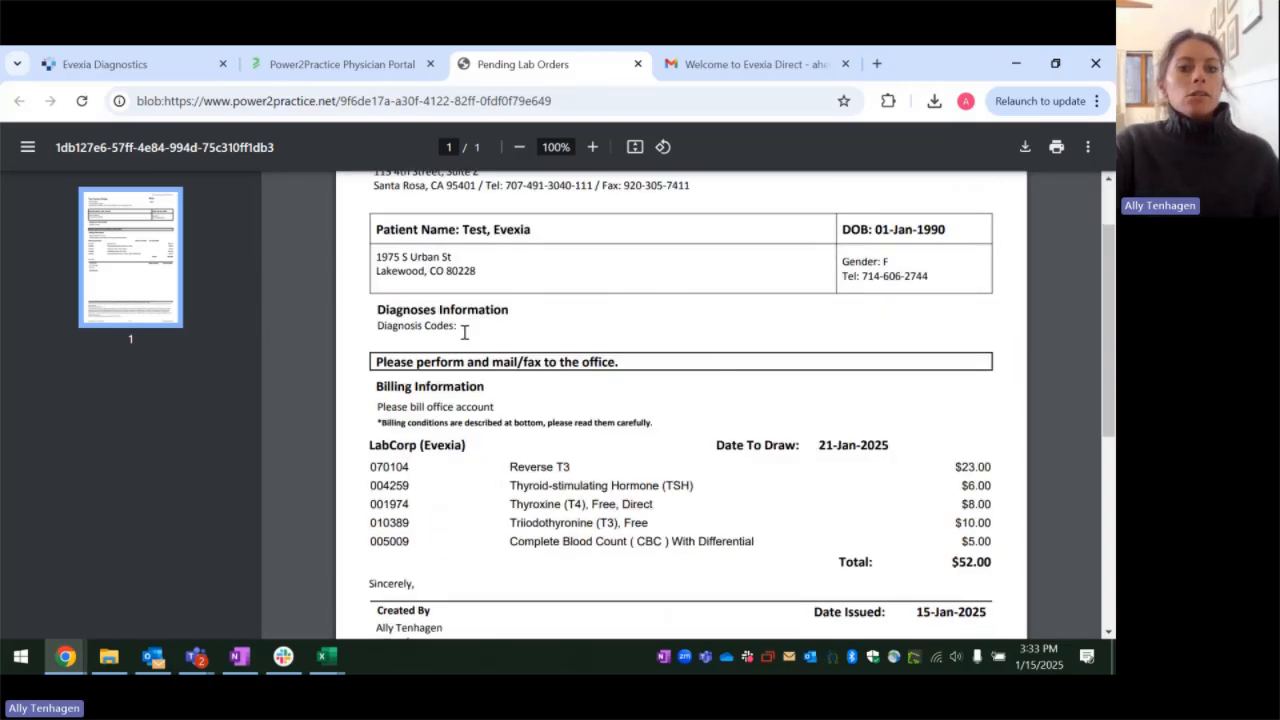
scroll(466, 330, "up", 1)
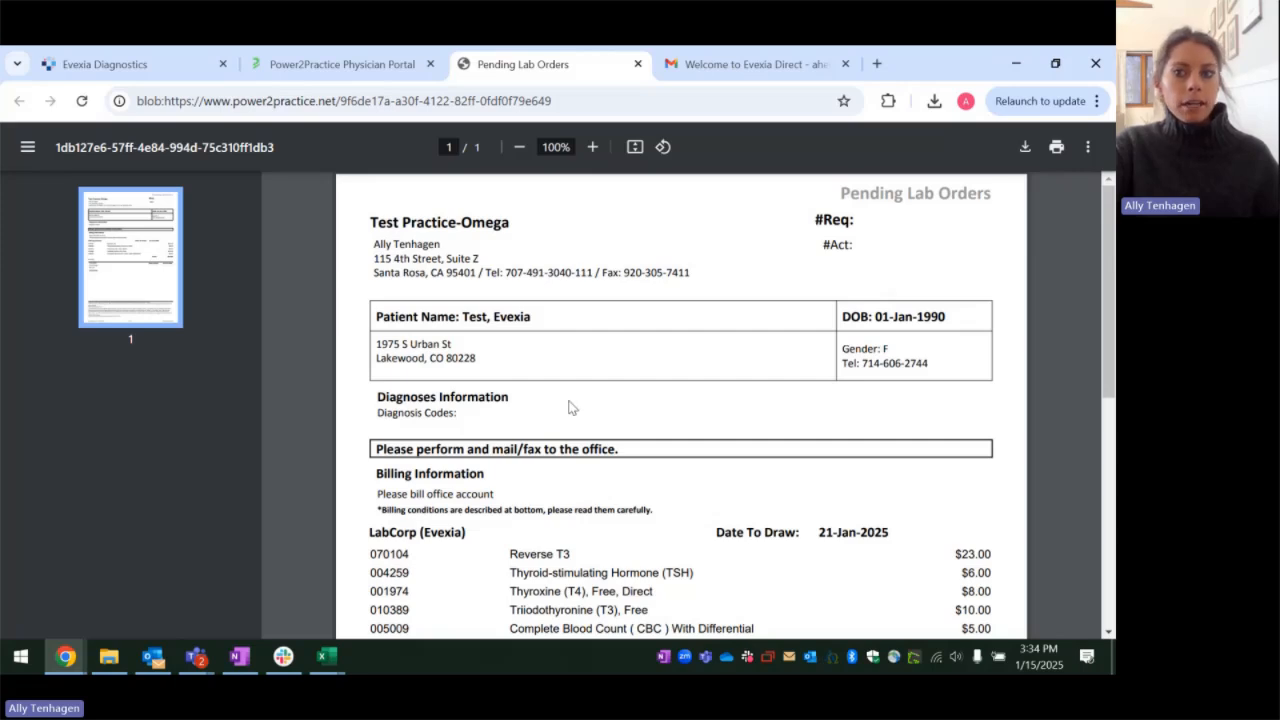
scroll(571, 400, "down", 2)
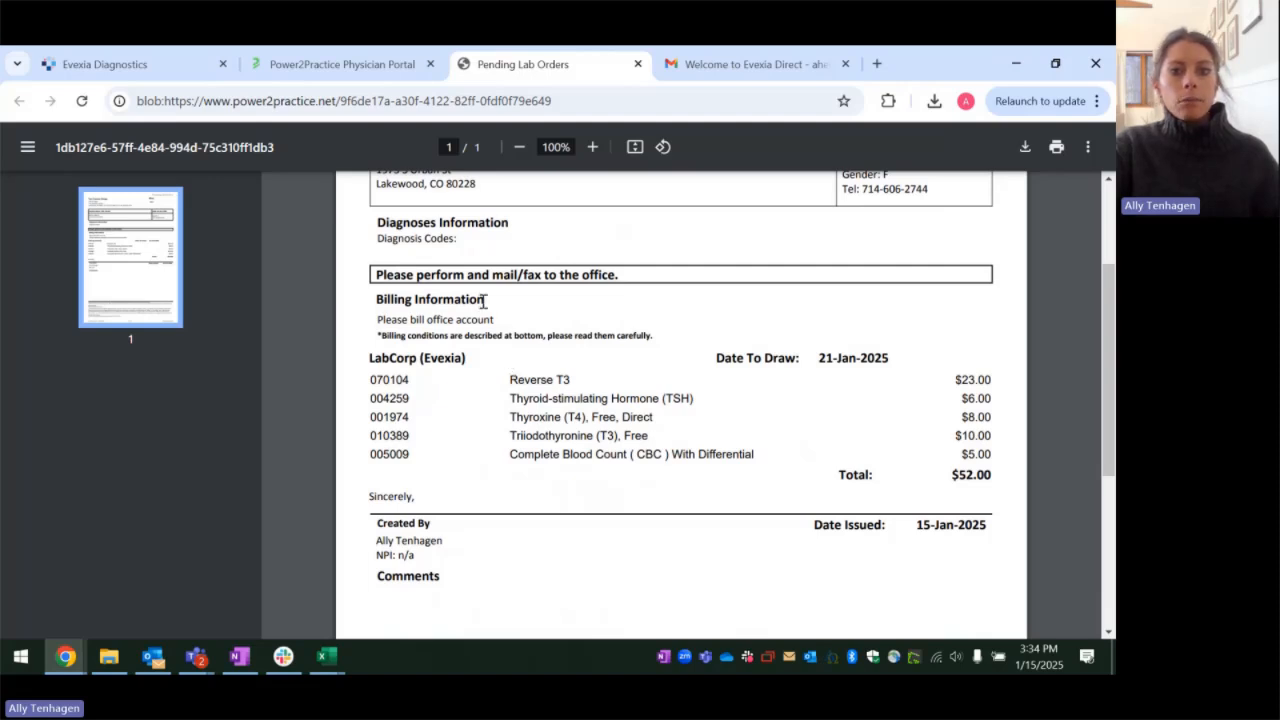
scroll(745, 432, "down", 2)
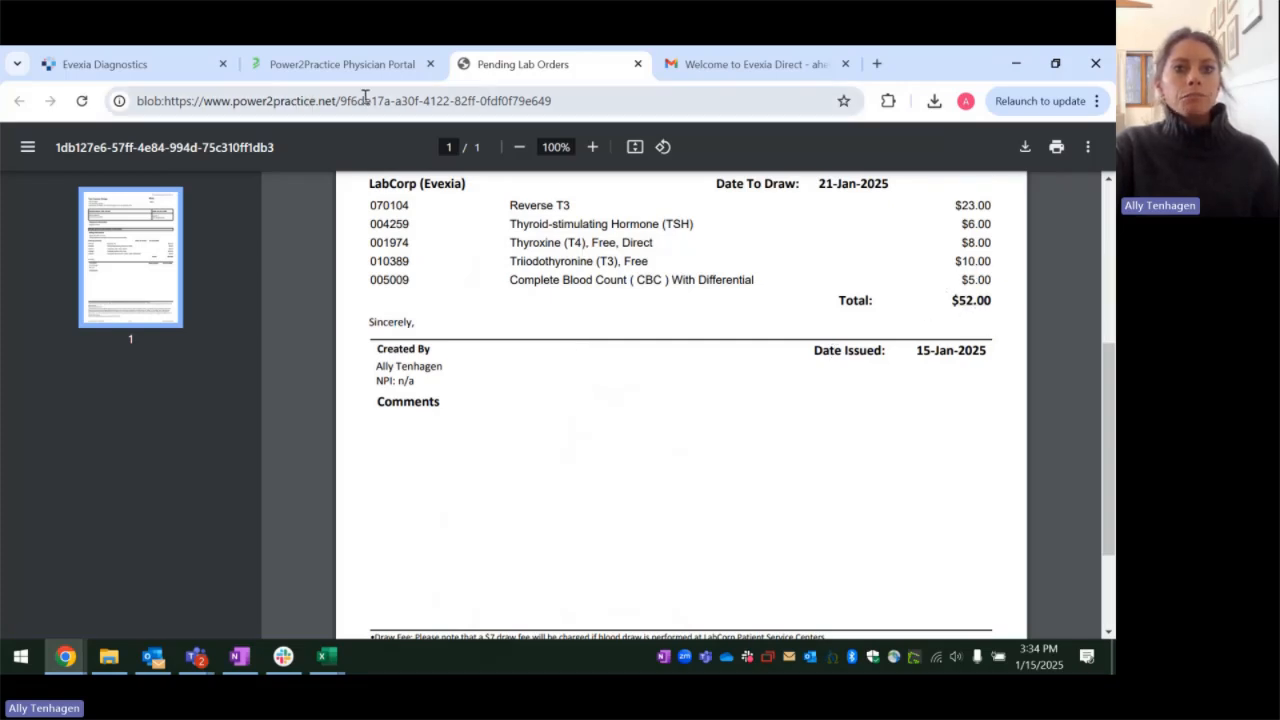
Step: Return to the patient chart, reopen the pending lab order dated 01/21/2025 and place it with the lab
left_click(342, 64)
scroll(815, 310, "up", 3)
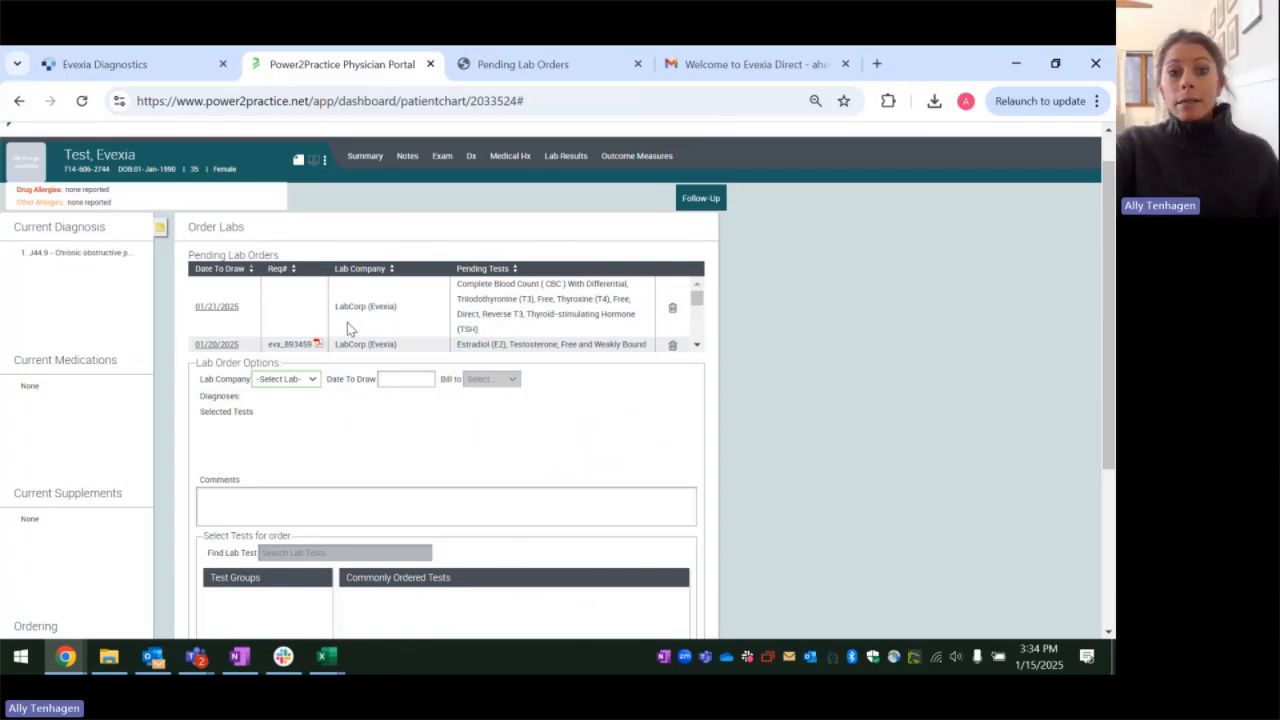
left_click(220, 314)
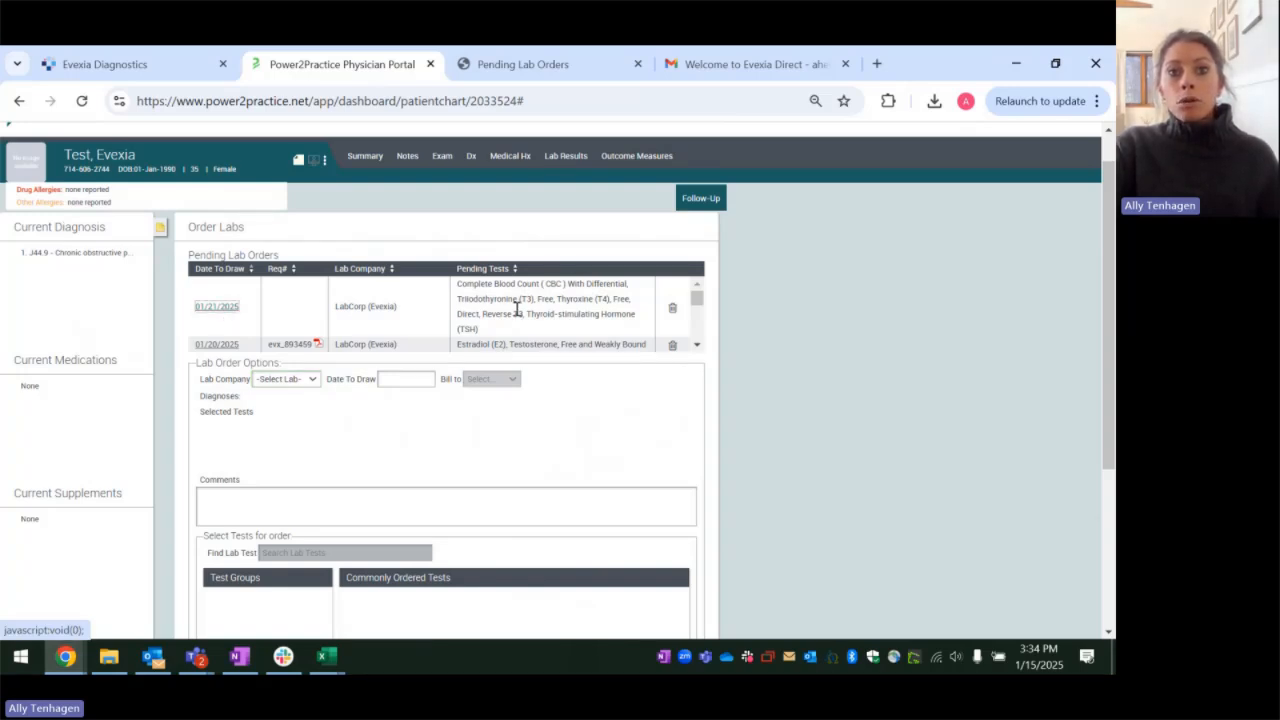
scroll(811, 345, "down", 2)
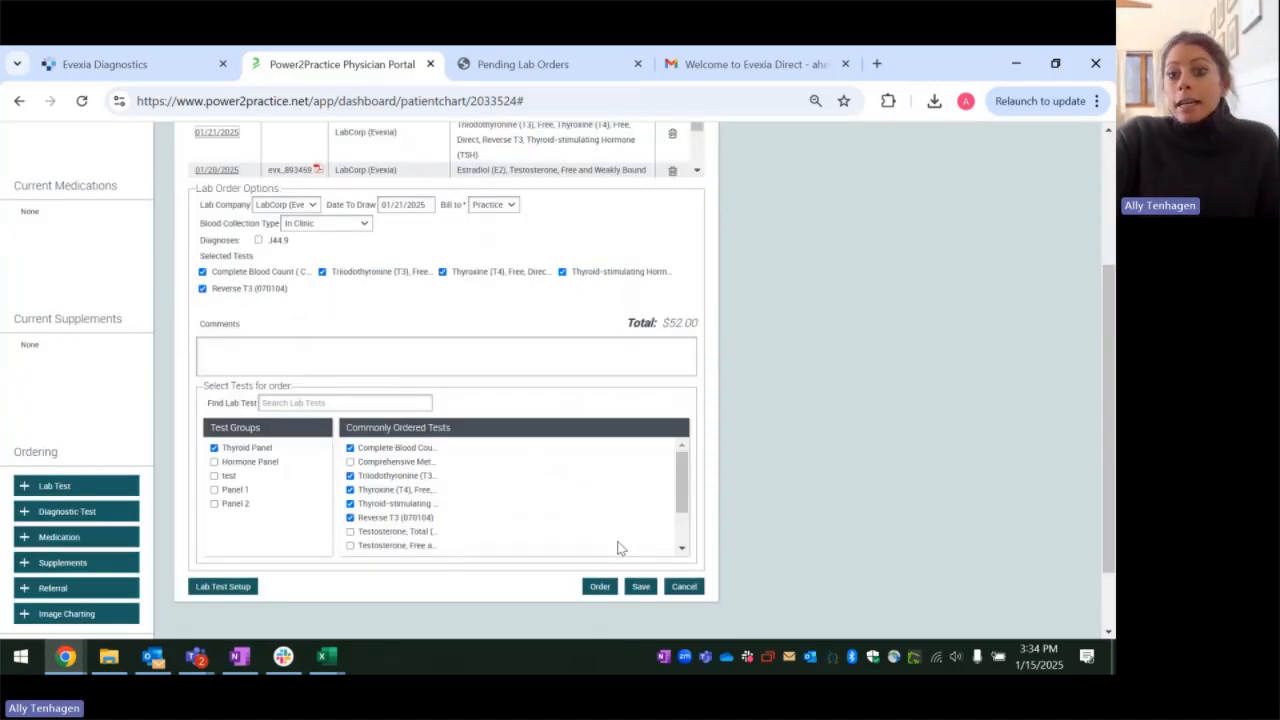
left_click(603, 590)
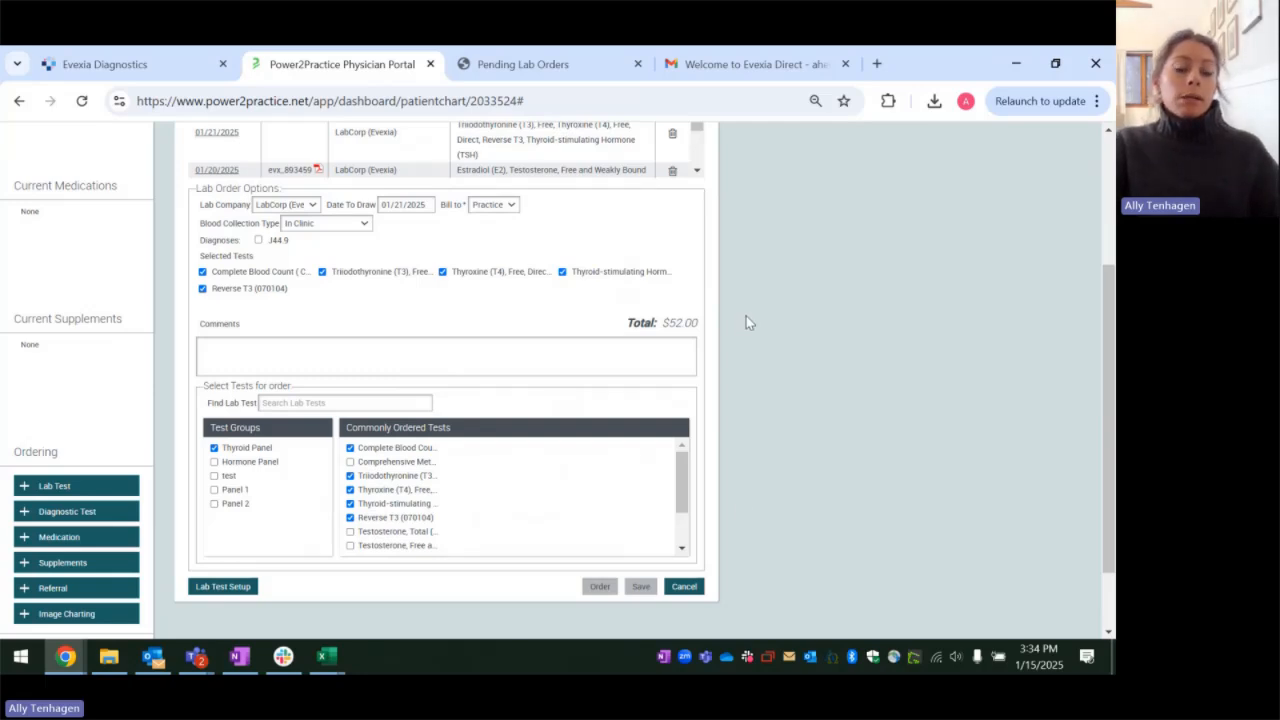
Step: Review the generated lab order requisition, including its requisition number, billing information and listed tests
scroll(746, 316, "up", 3)
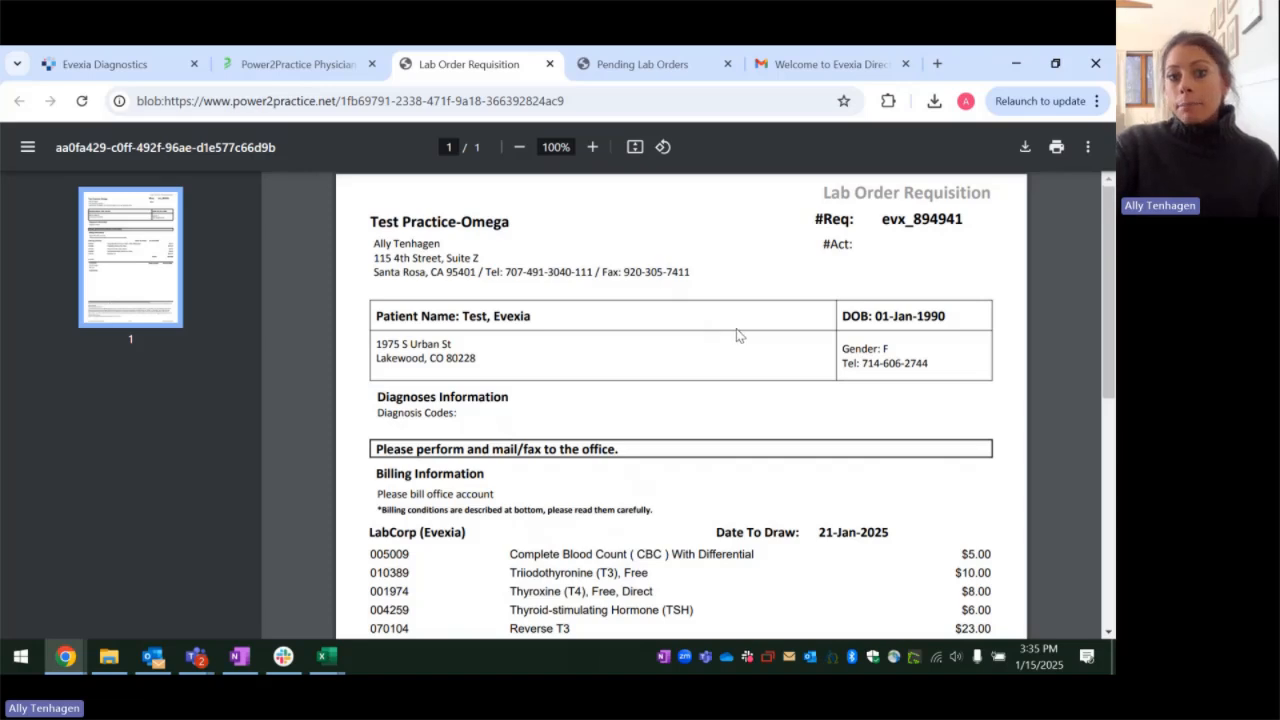
scroll(737, 333, "down", 2)
scroll(737, 333, "up", 2)
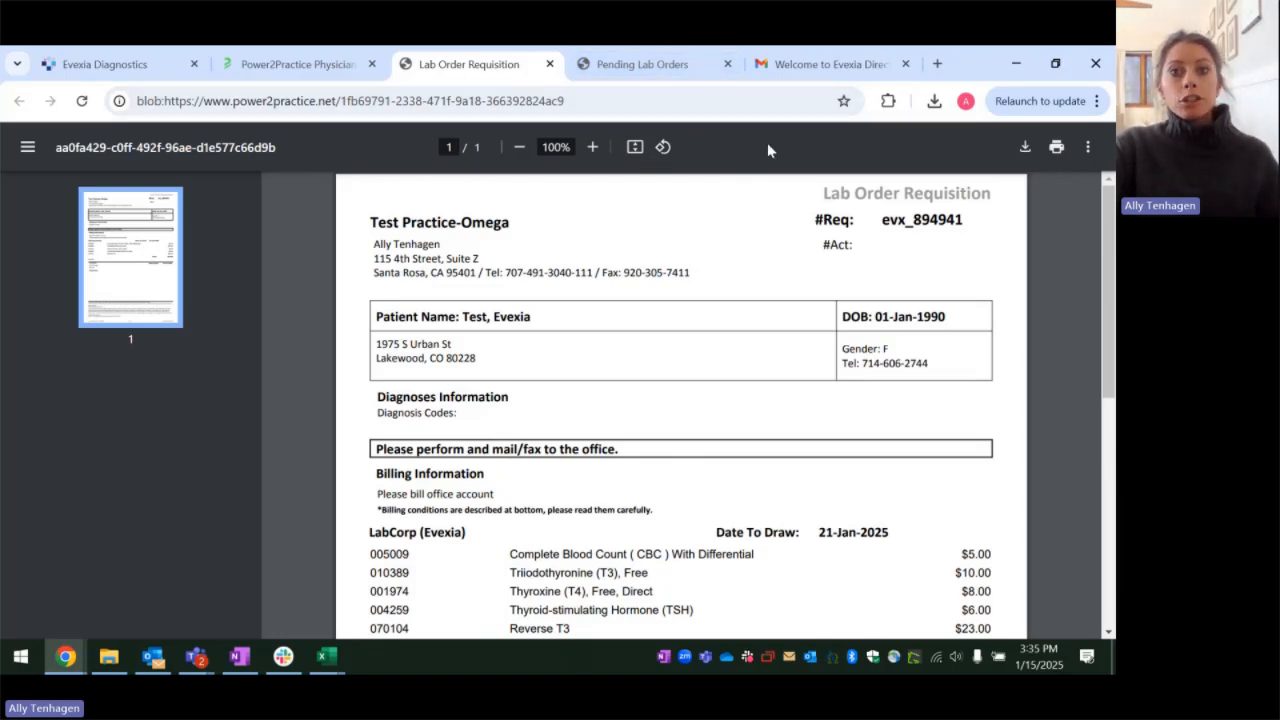
Step: Close the Pending Lab Orders document, refresh the patient chart and review the requisition PDF of the lab order dated 01/20/2025
left_click(727, 64)
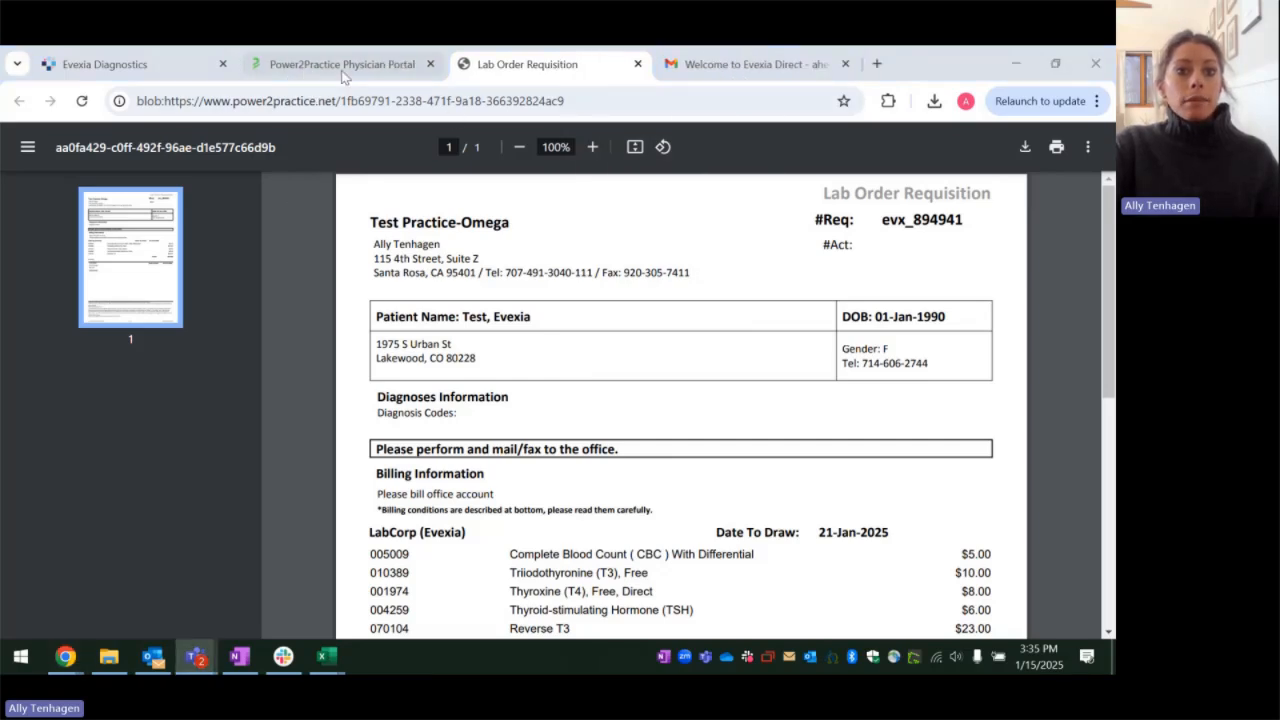
left_click(385, 64)
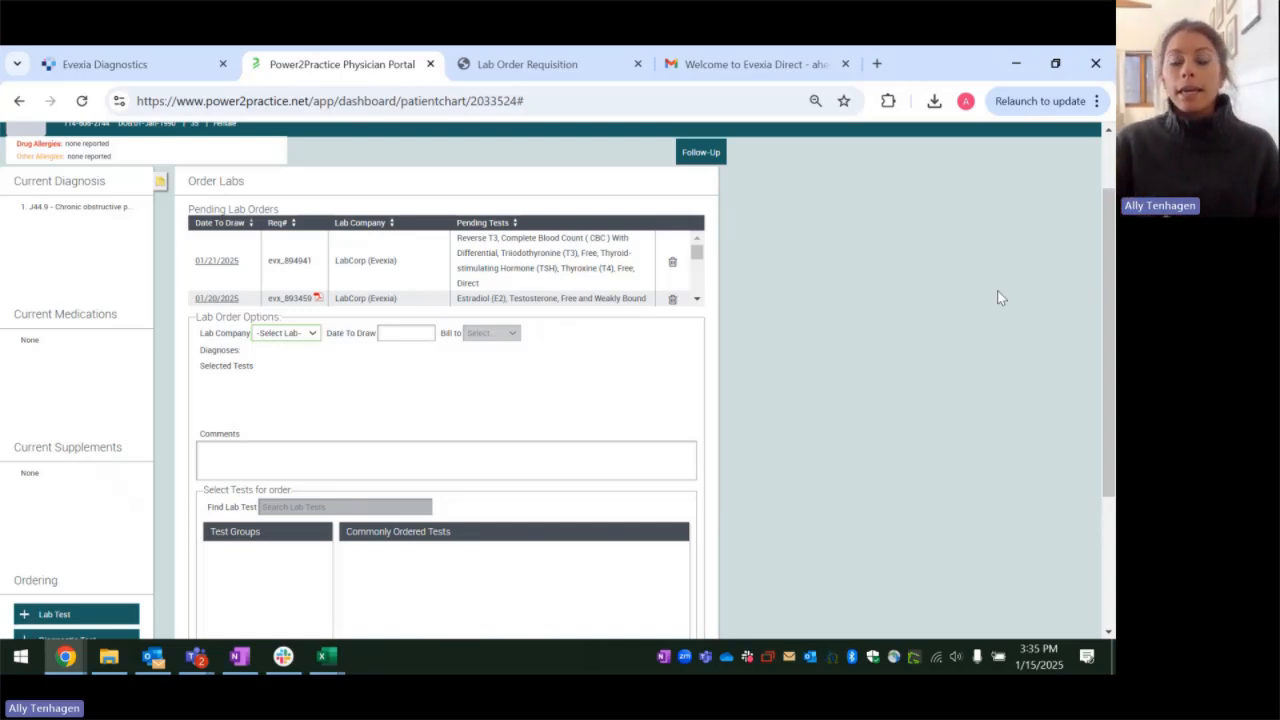
left_click(81, 104)
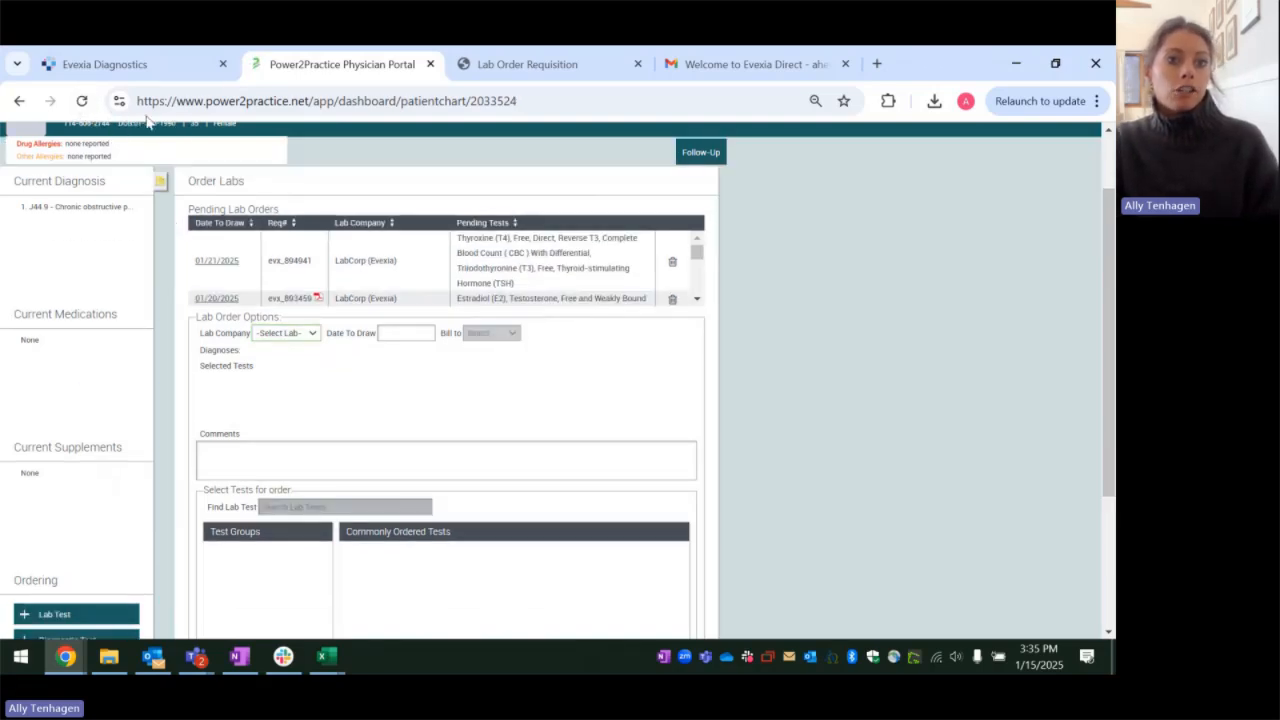
left_click(317, 298)
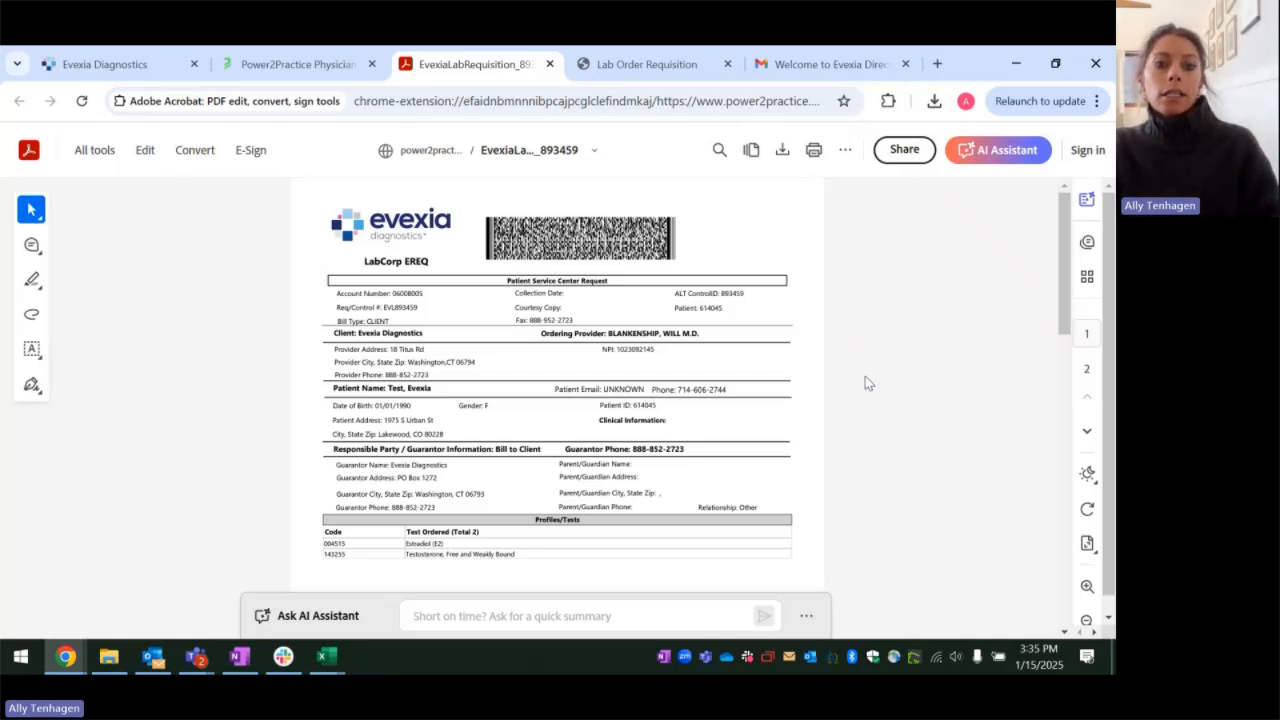
scroll(865, 376, "down", 2)
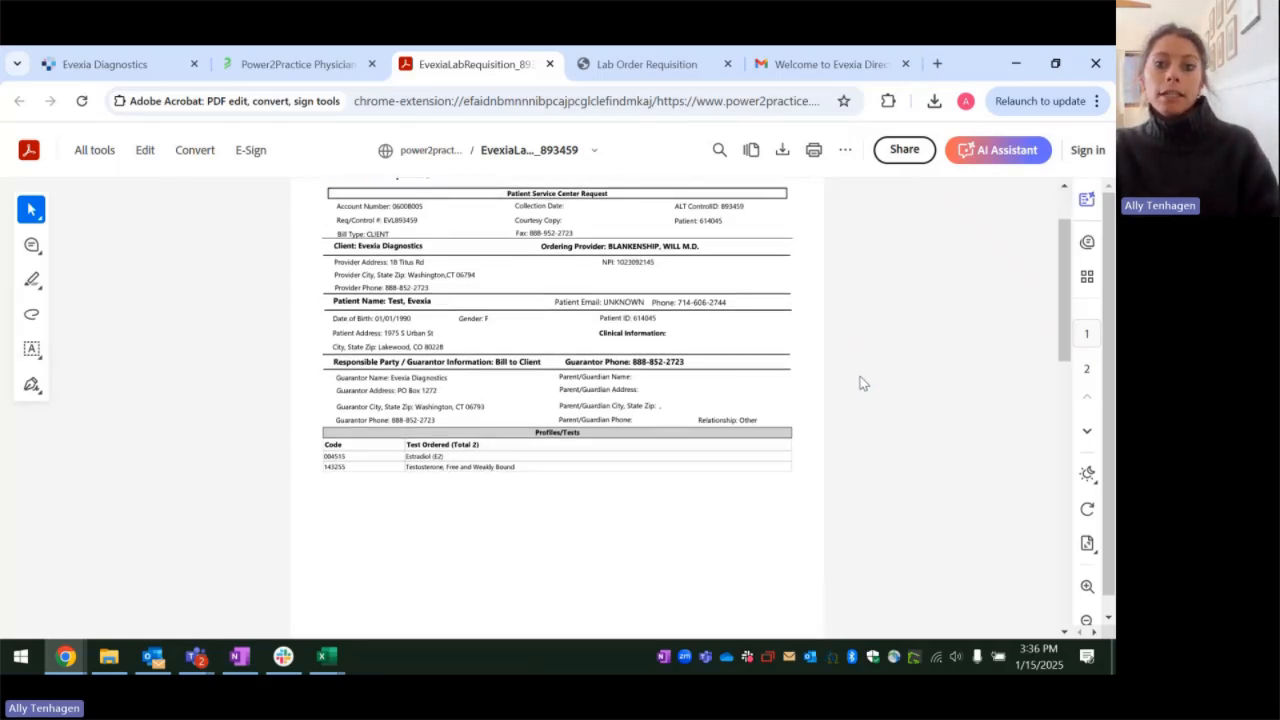
scroll(860, 380, "up", 2)
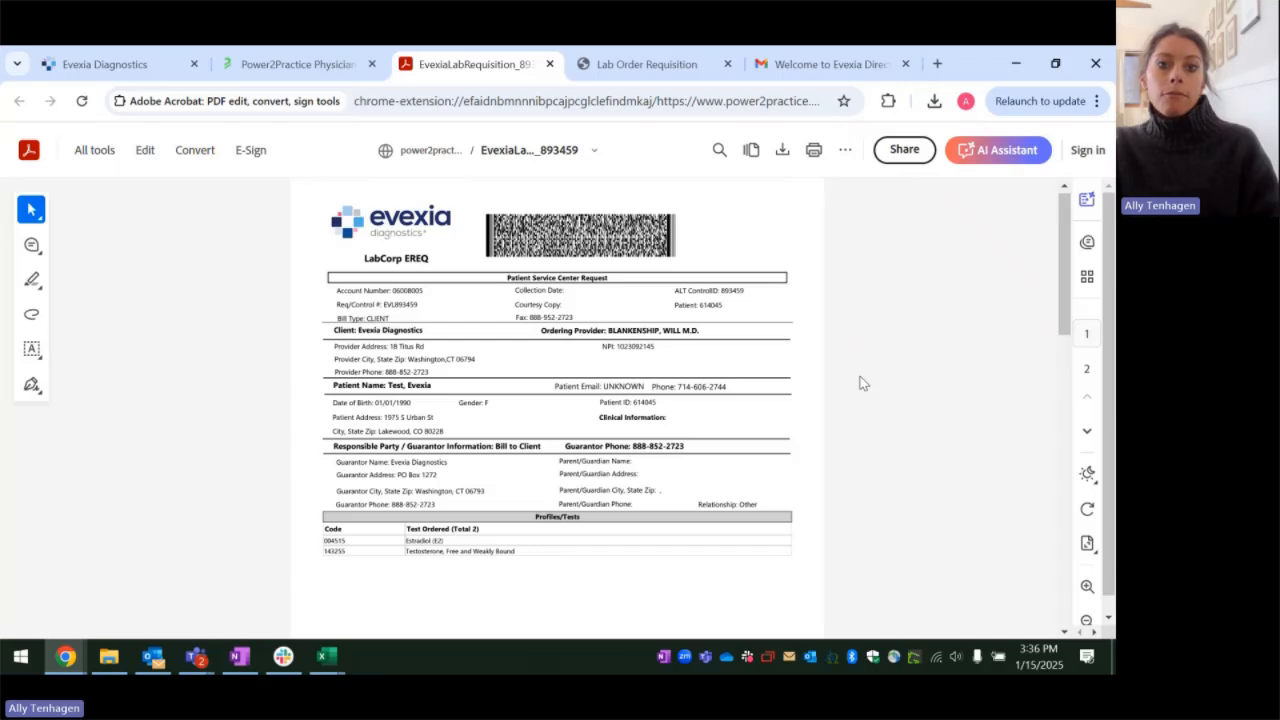
Step: Open the patient's documents from the chart and view the lab requisition created 15-Jan-2025
left_click(305, 66)
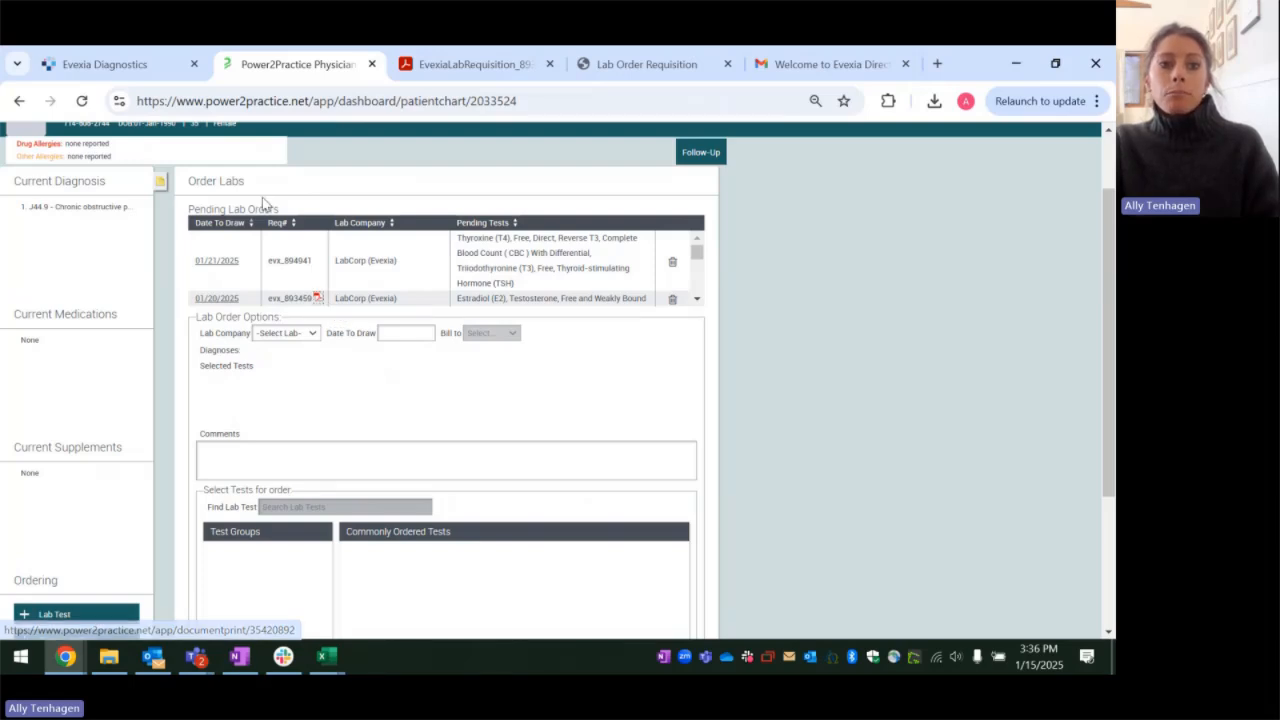
scroll(322, 205, "up", 1)
left_click(322, 202)
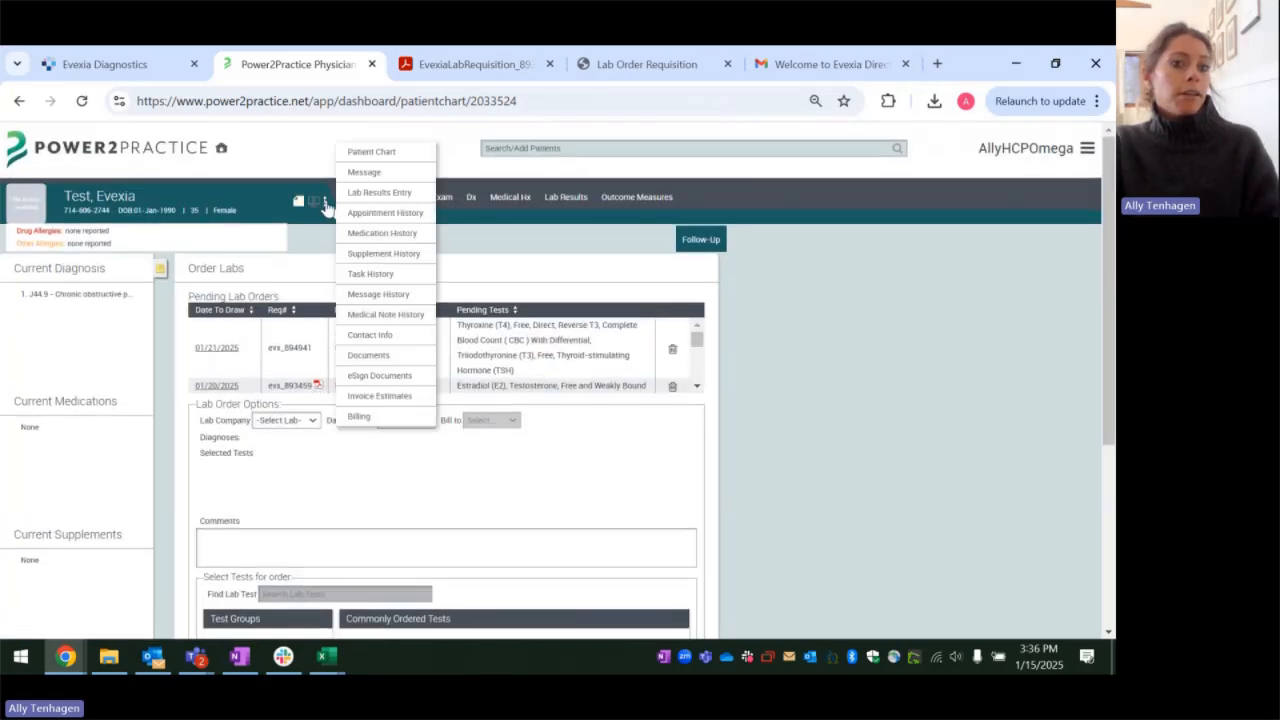
left_click(369, 356)
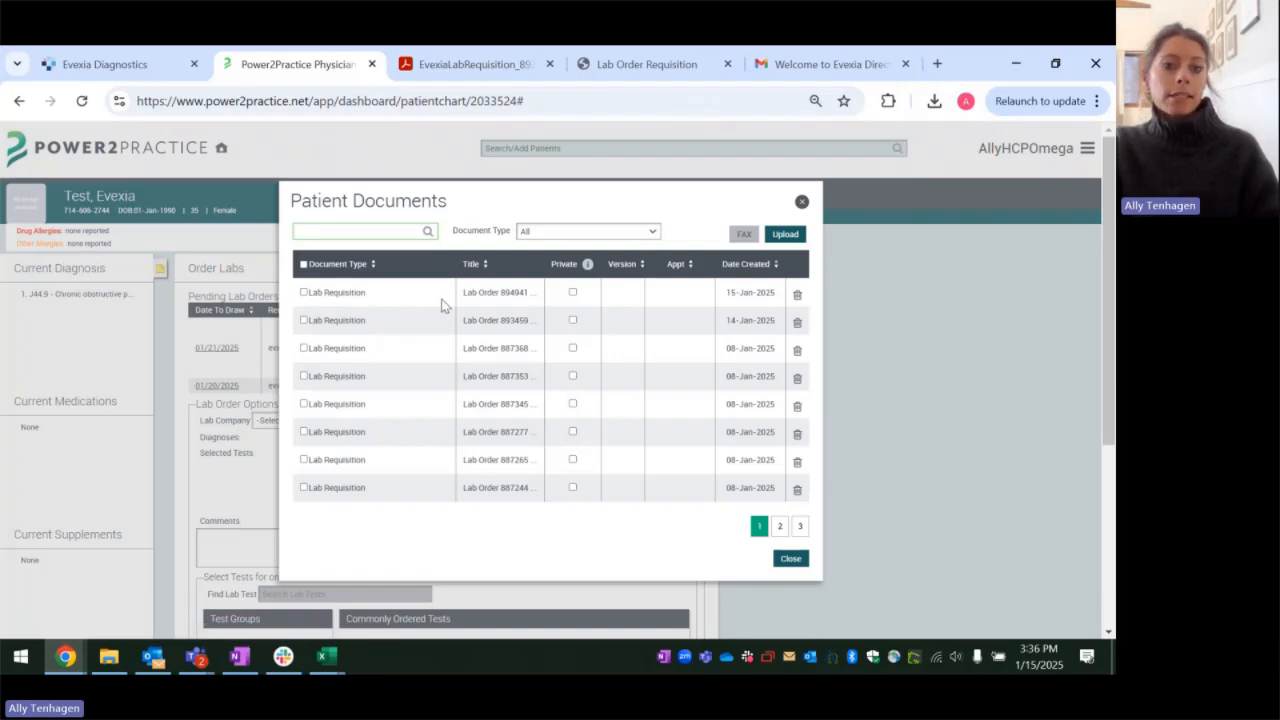
left_click(572, 292)
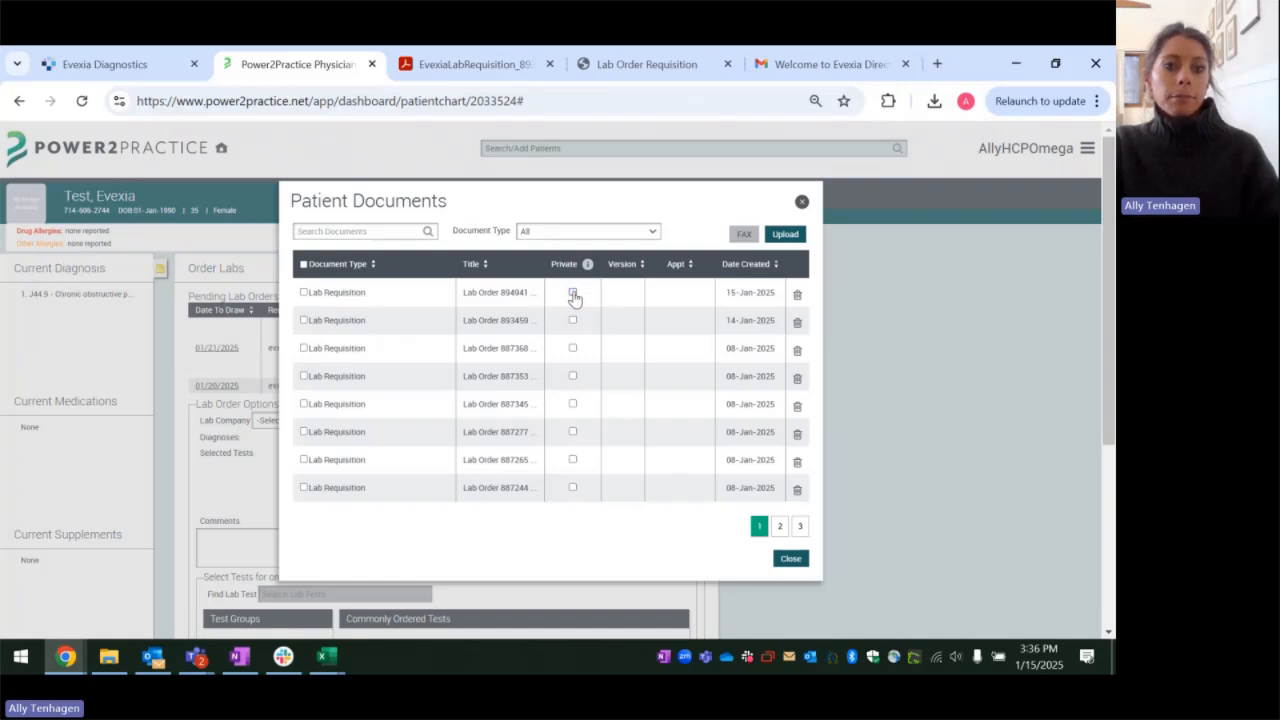
left_click(573, 294)
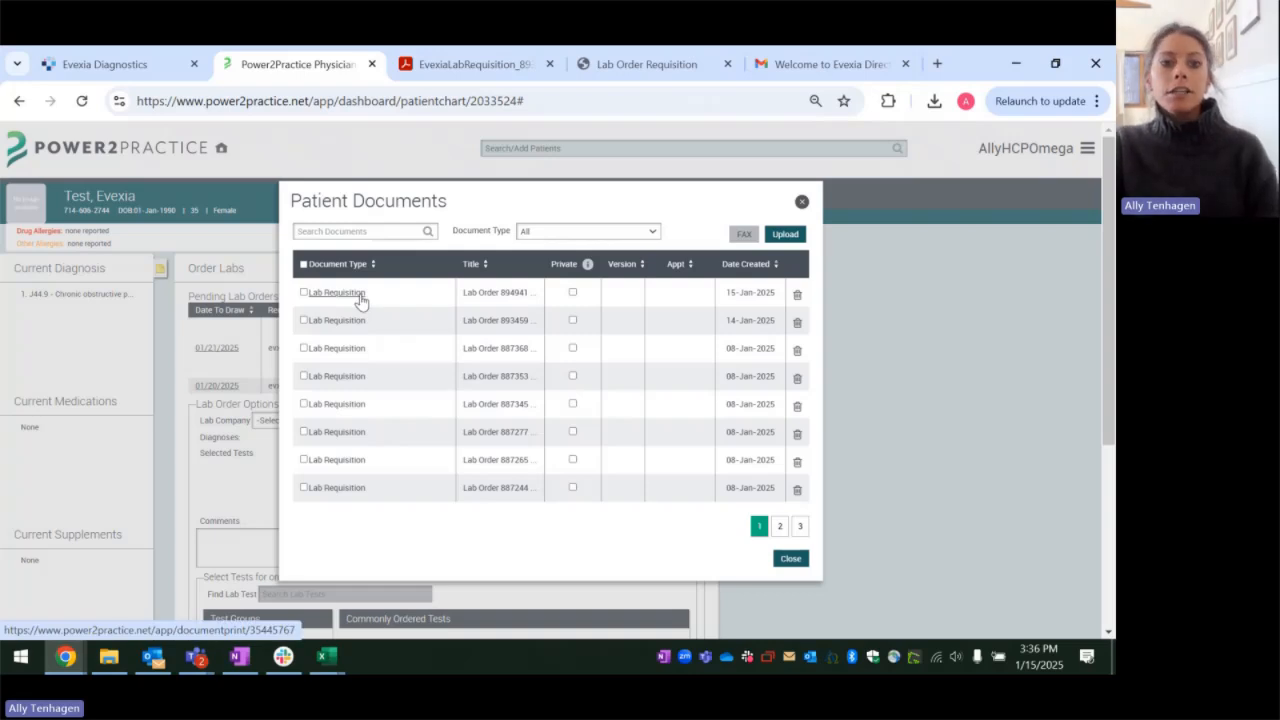
left_click(360, 298)
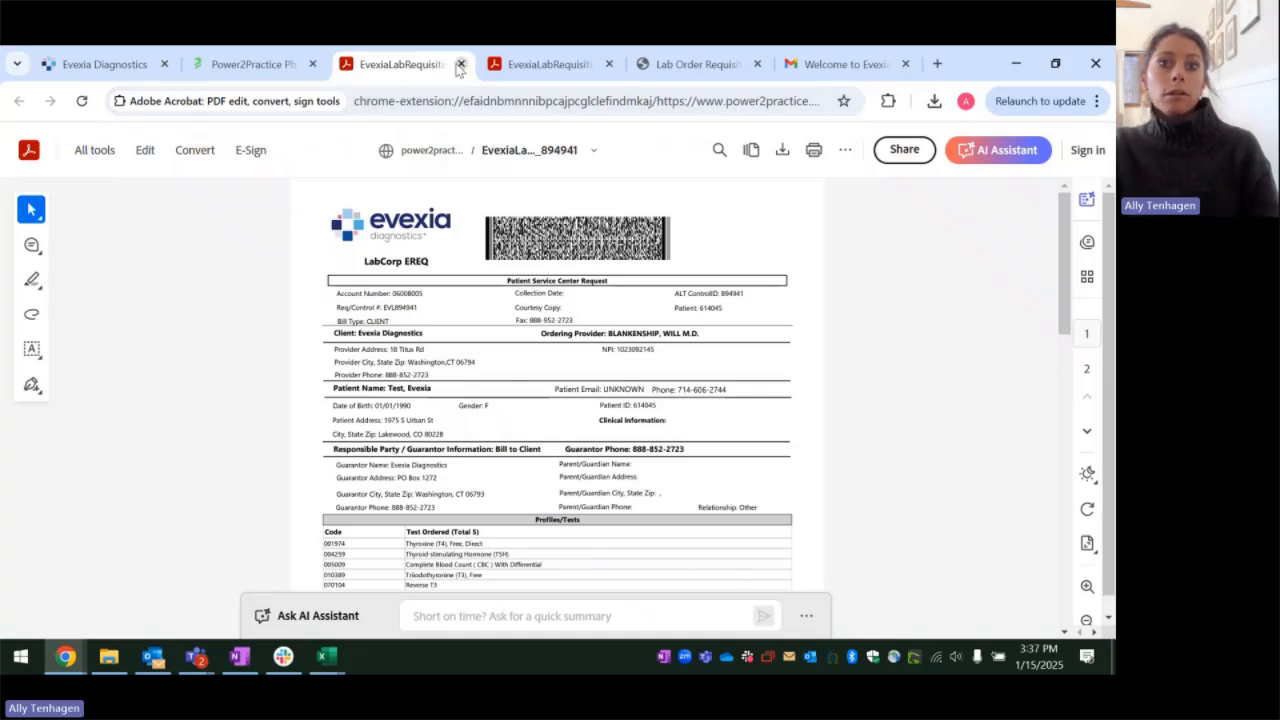
Step: Close the open requisition documents and the Patient Documents list, and refresh the patient chart
left_click(461, 64)
left_click(460, 64)
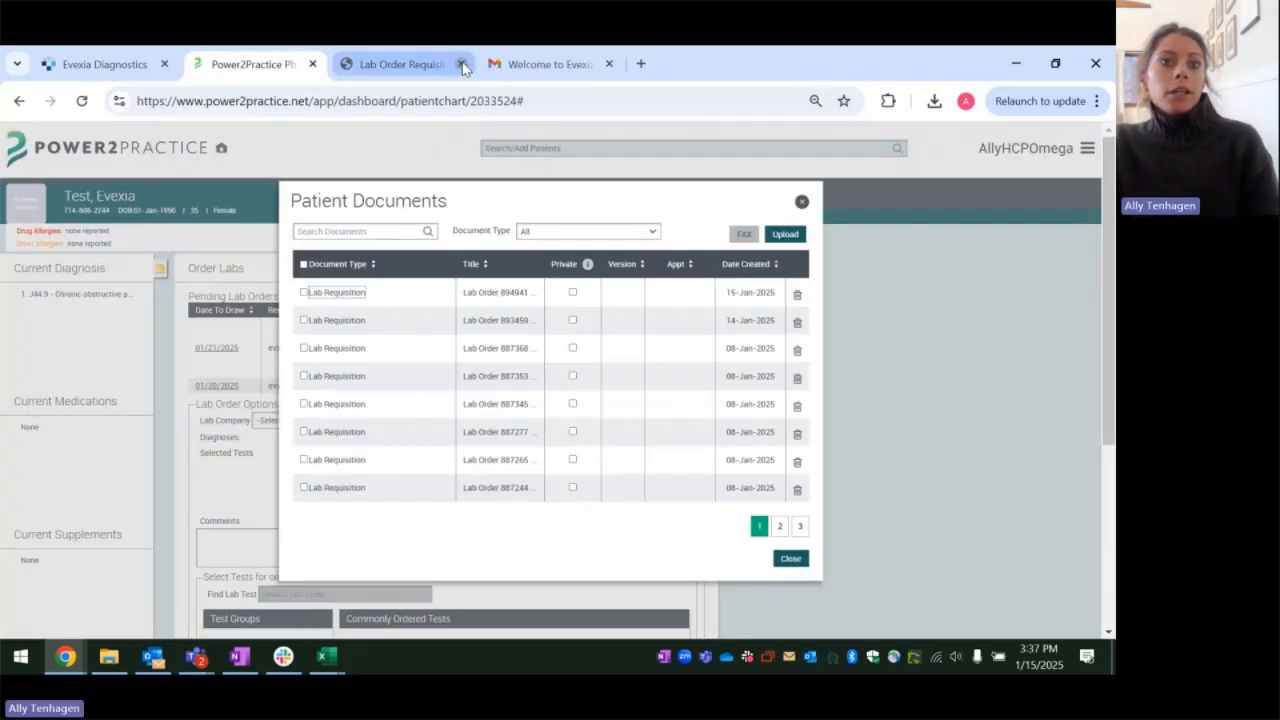
left_click(461, 64)
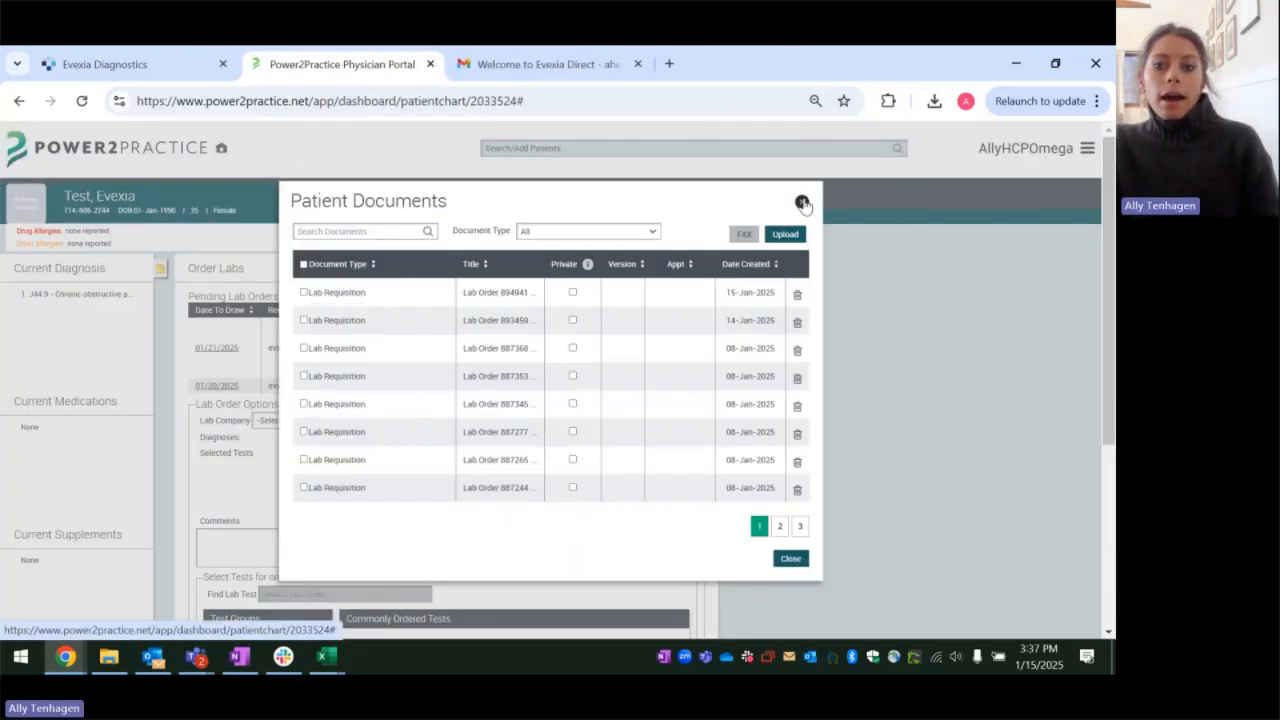
left_click(801, 201)
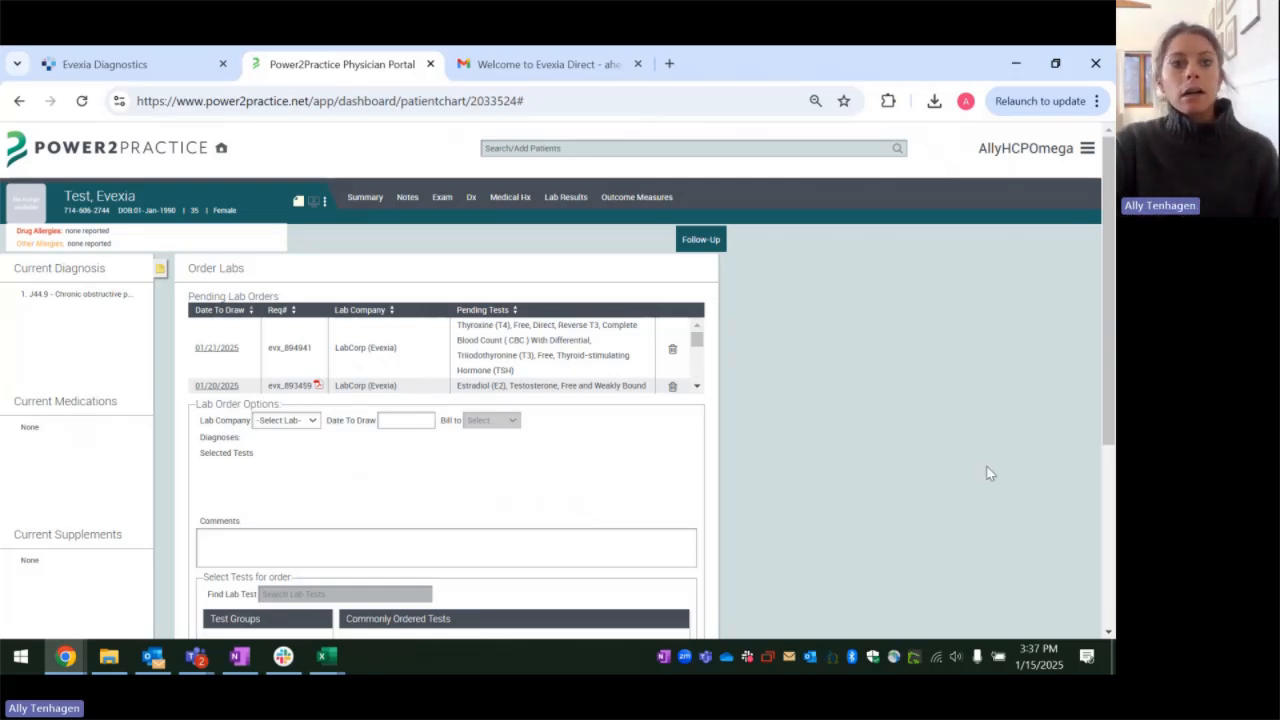
left_click(80, 102)
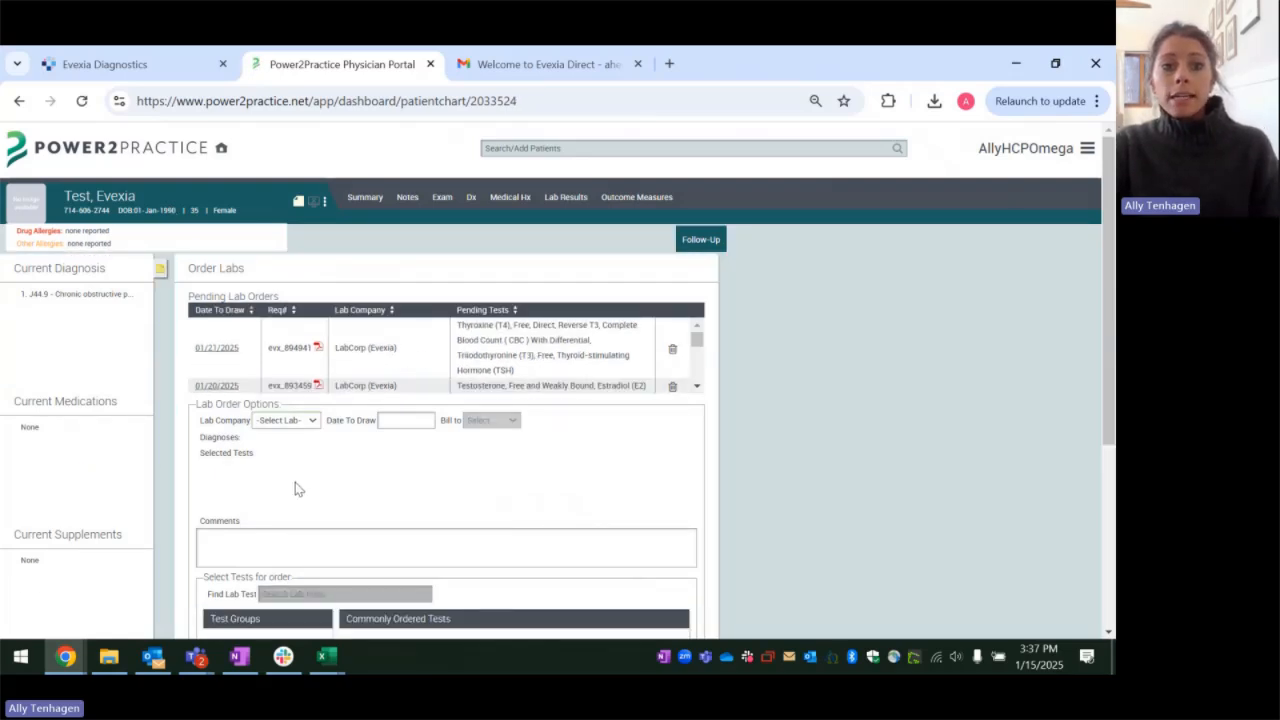
Step: Set up a new LabCorp (Evexia) order with draw date 01/22/2025, billed to Patient, and blood collection type In Clinic
left_click(296, 422)
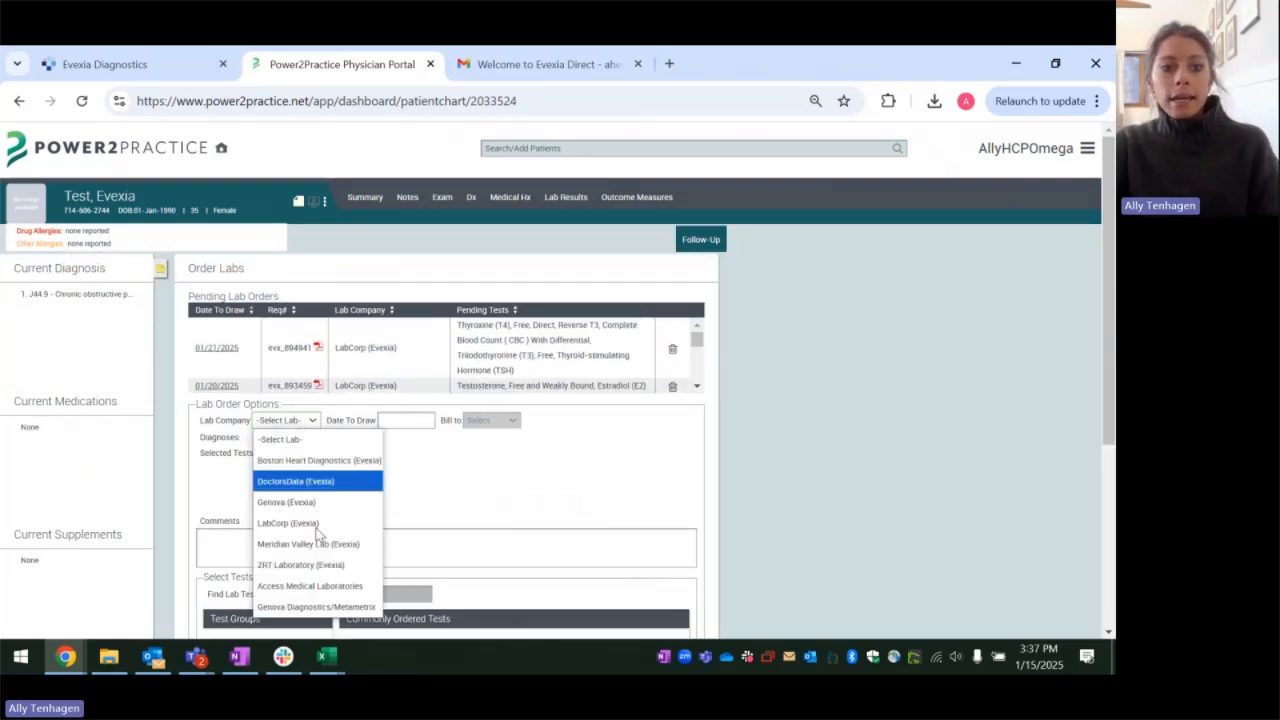
left_click(322, 526)
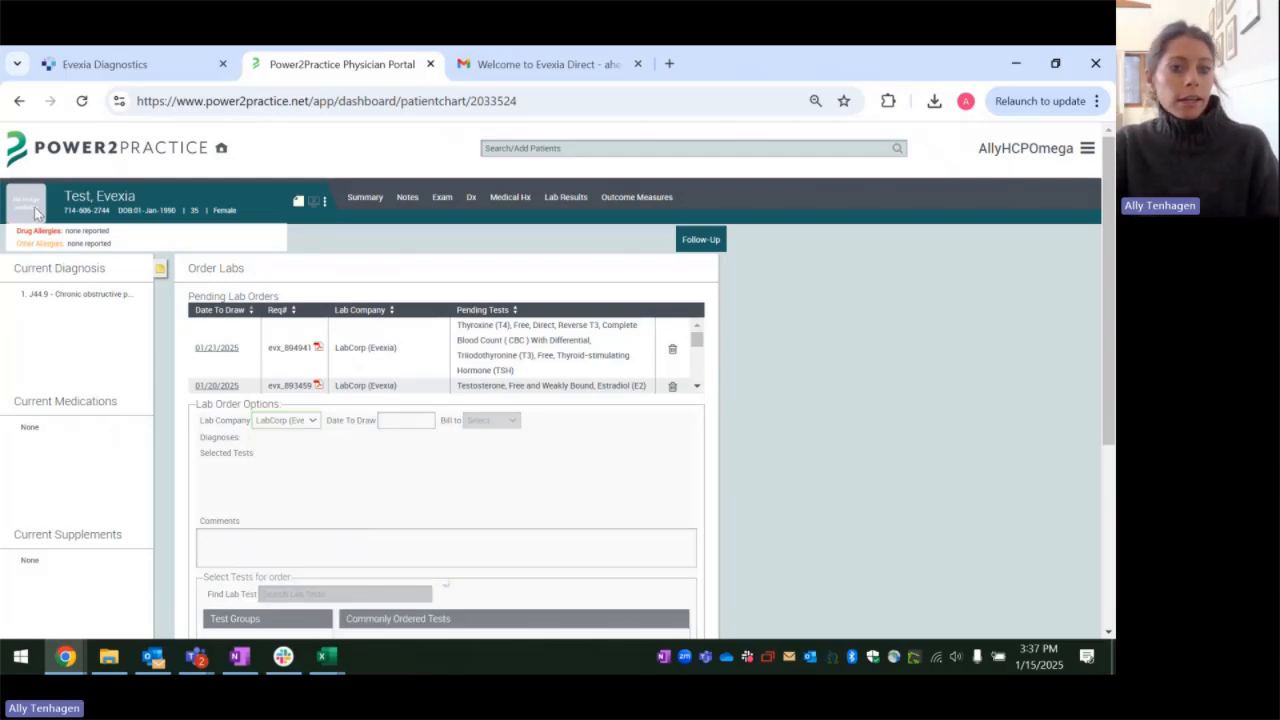
left_click(403, 424)
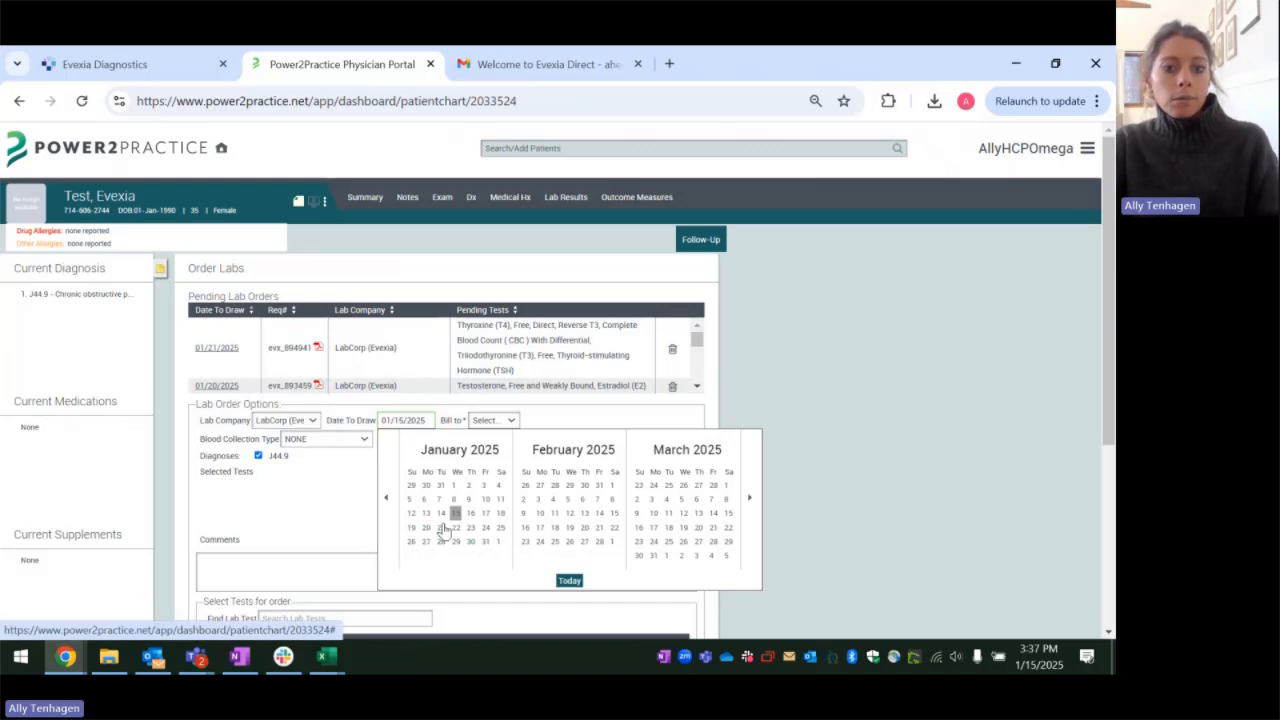
left_click(456, 528)
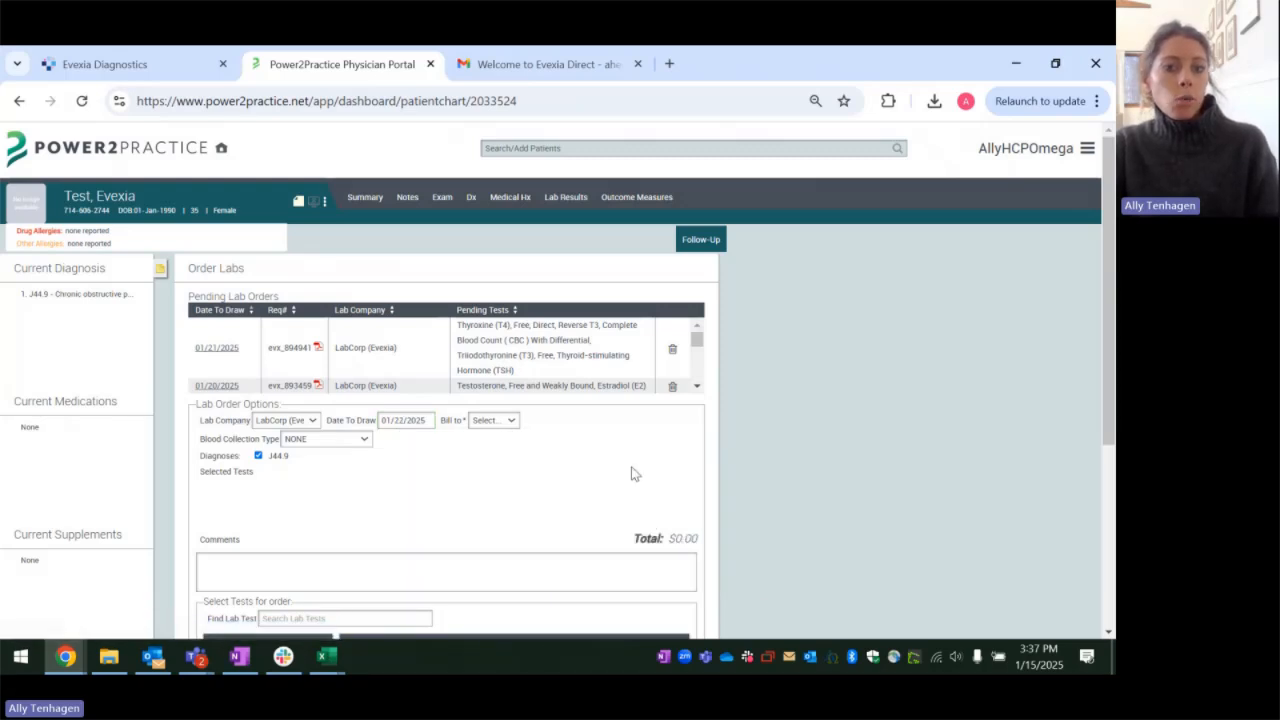
left_click(493, 421)
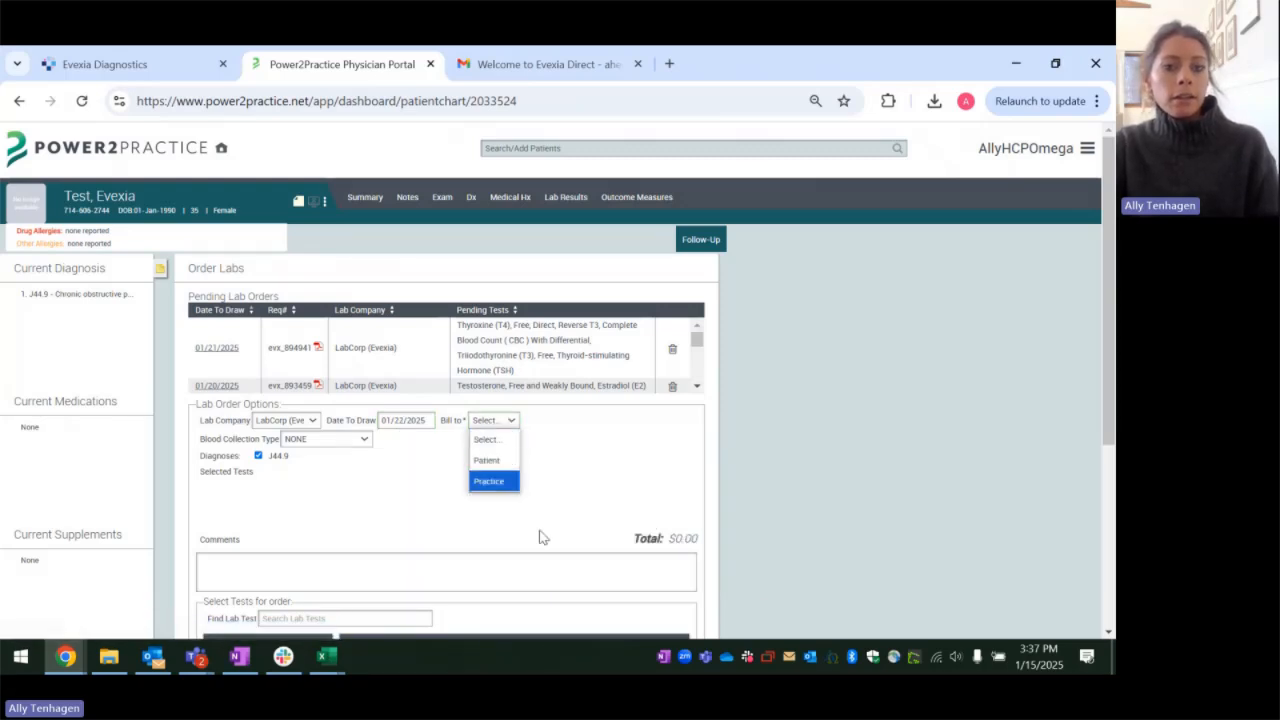
left_click(499, 465)
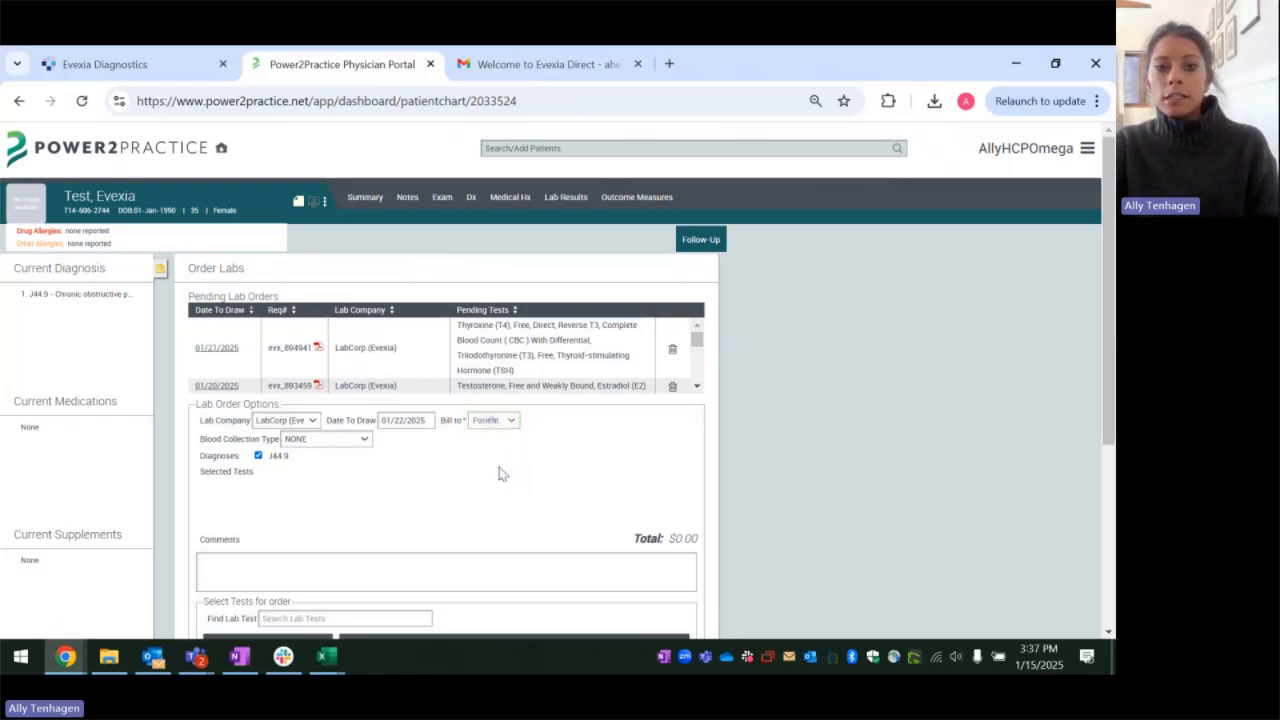
left_click(346, 442)
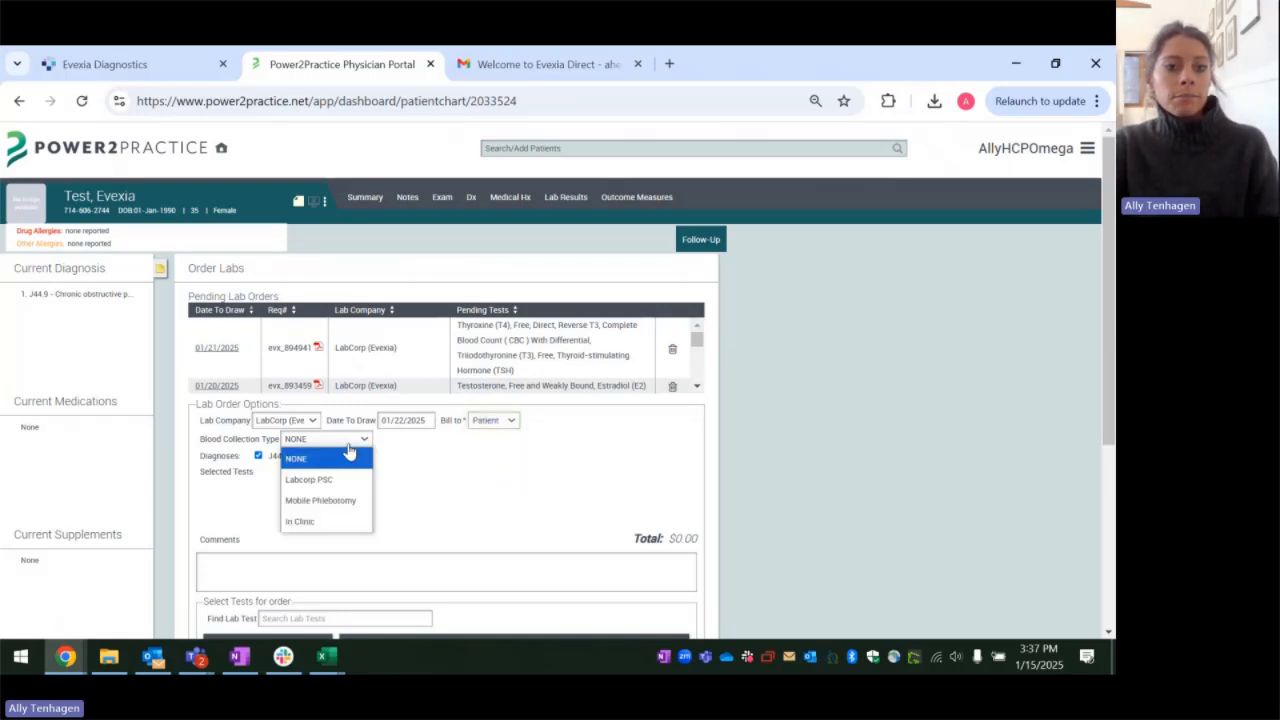
left_click(345, 520)
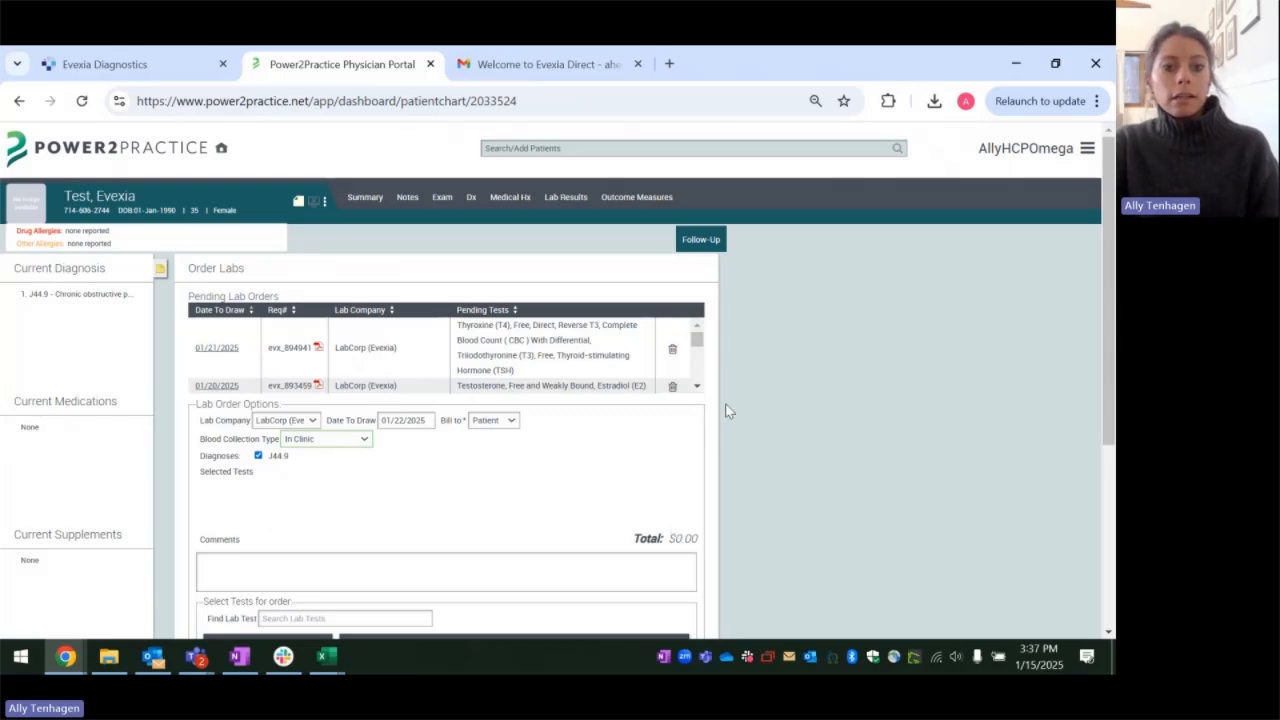
Step: Add the Hormone Panel tests, place the lab order, and close the generated requisition to return to the pending orders
scroll(727, 411, "down", 2)
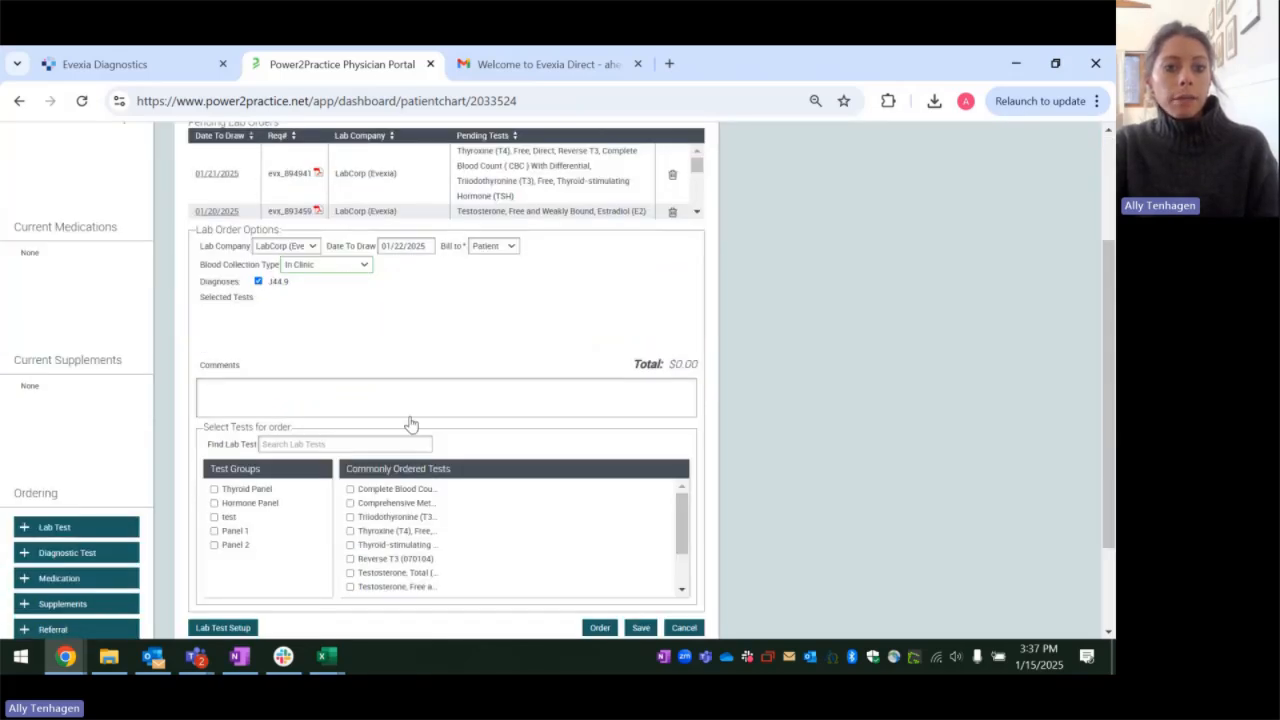
left_click(215, 503)
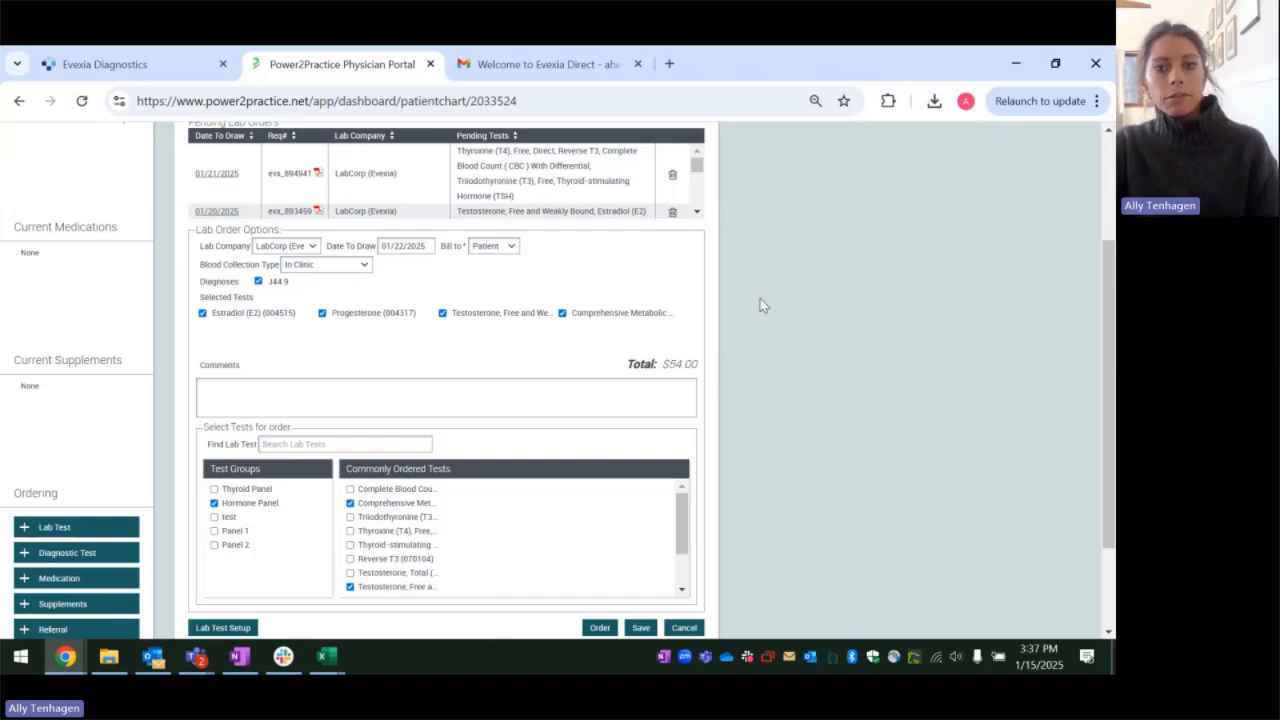
scroll(627, 568, "down", 2)
left_click(599, 627)
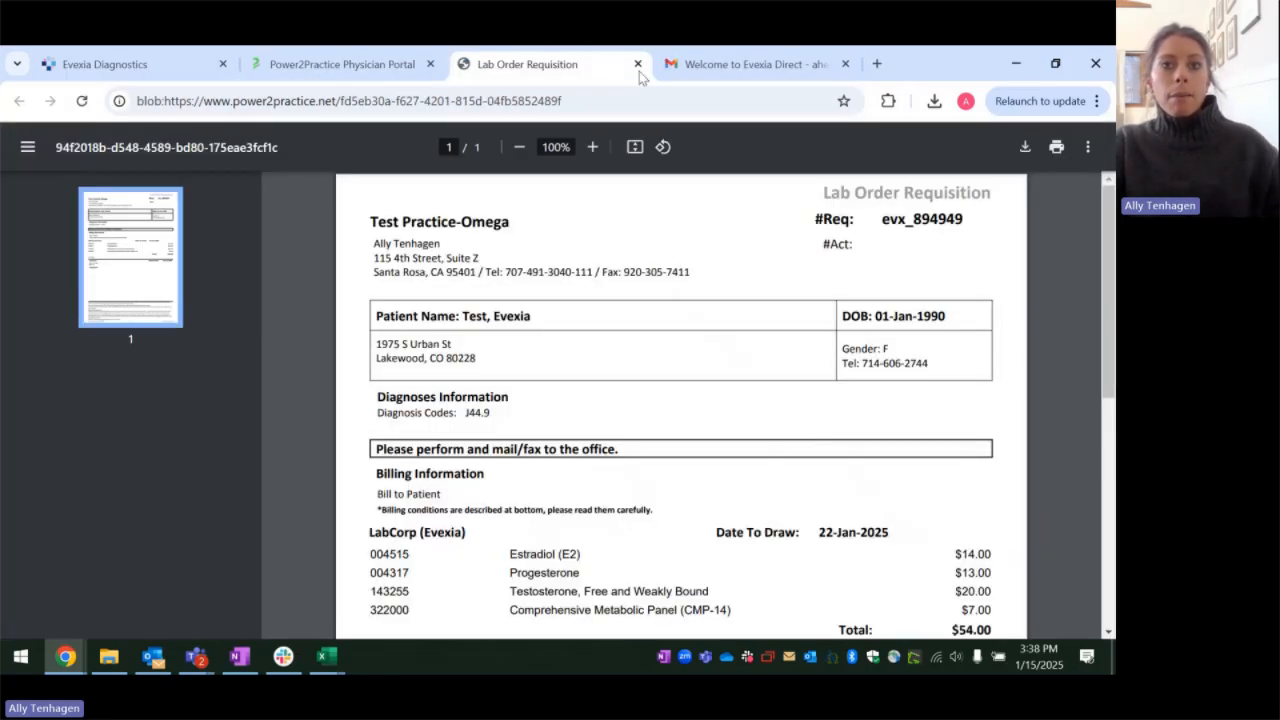
left_click(638, 64)
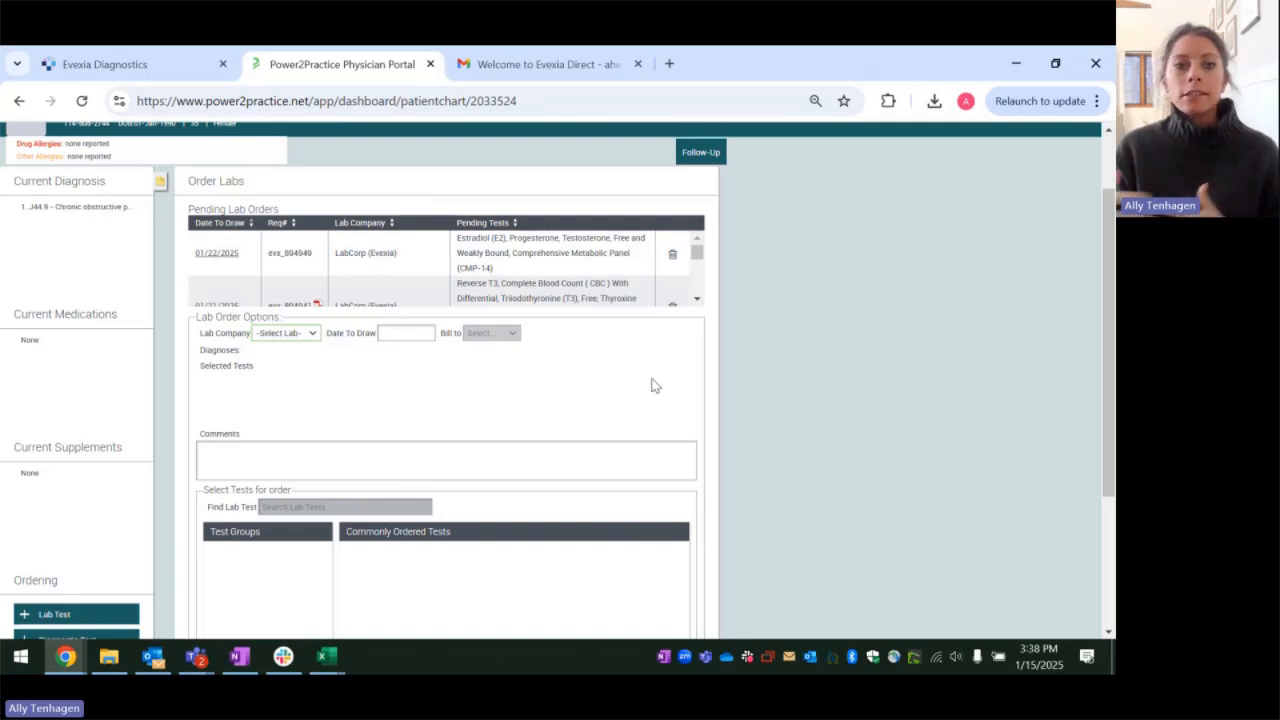
left_click(202, 255)
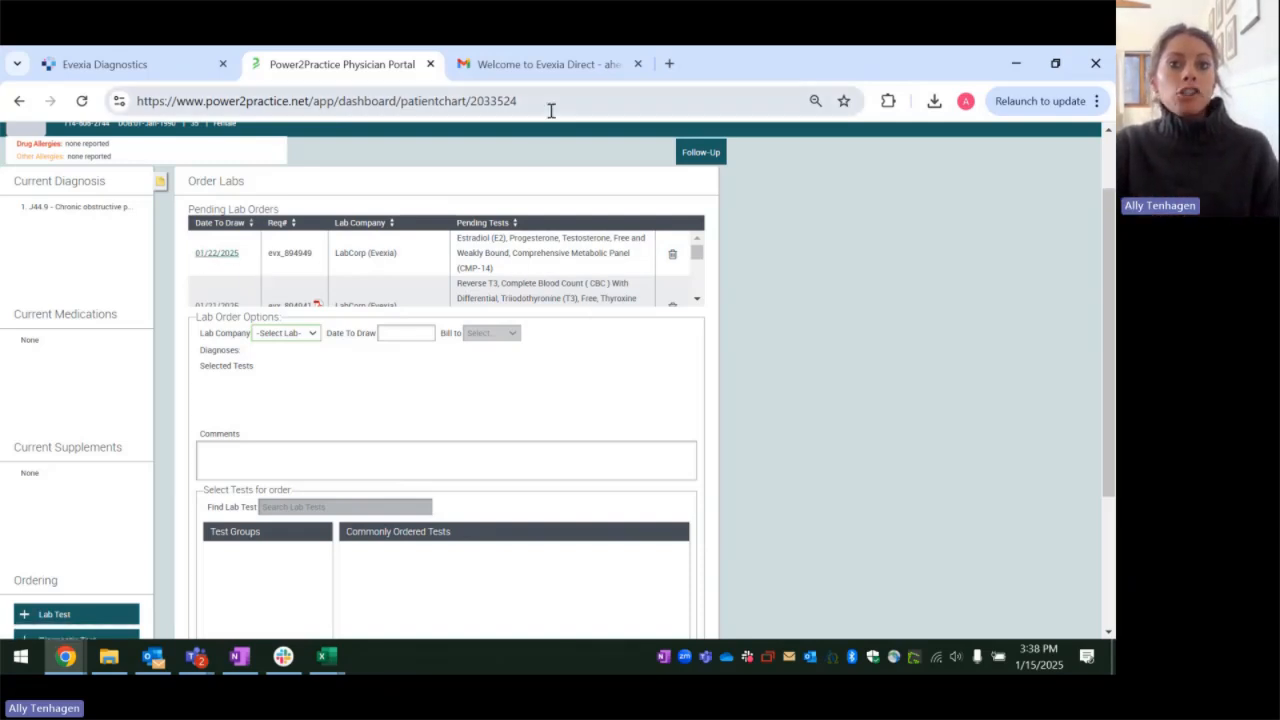
Step: Switch to Gmail and review the Welcome to Evexia Direct email, including its login details, getting-started steps and account login link
left_click(563, 64)
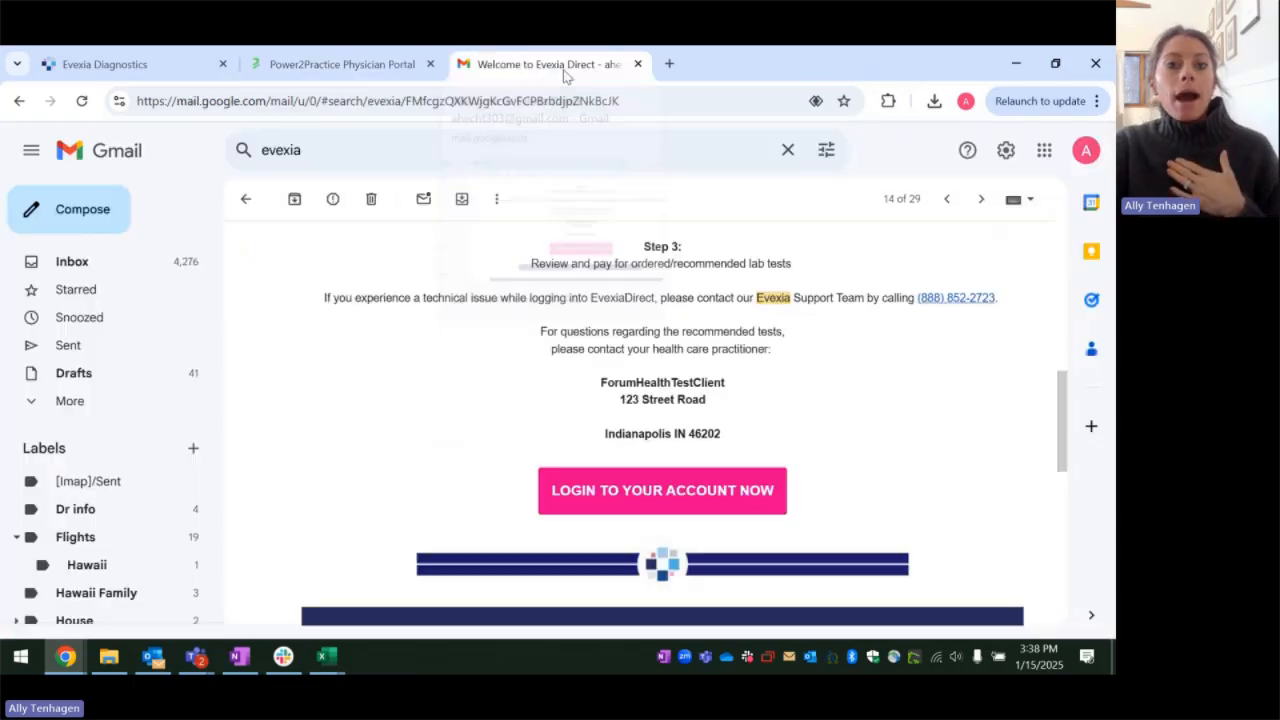
scroll(408, 458, "up", 6)
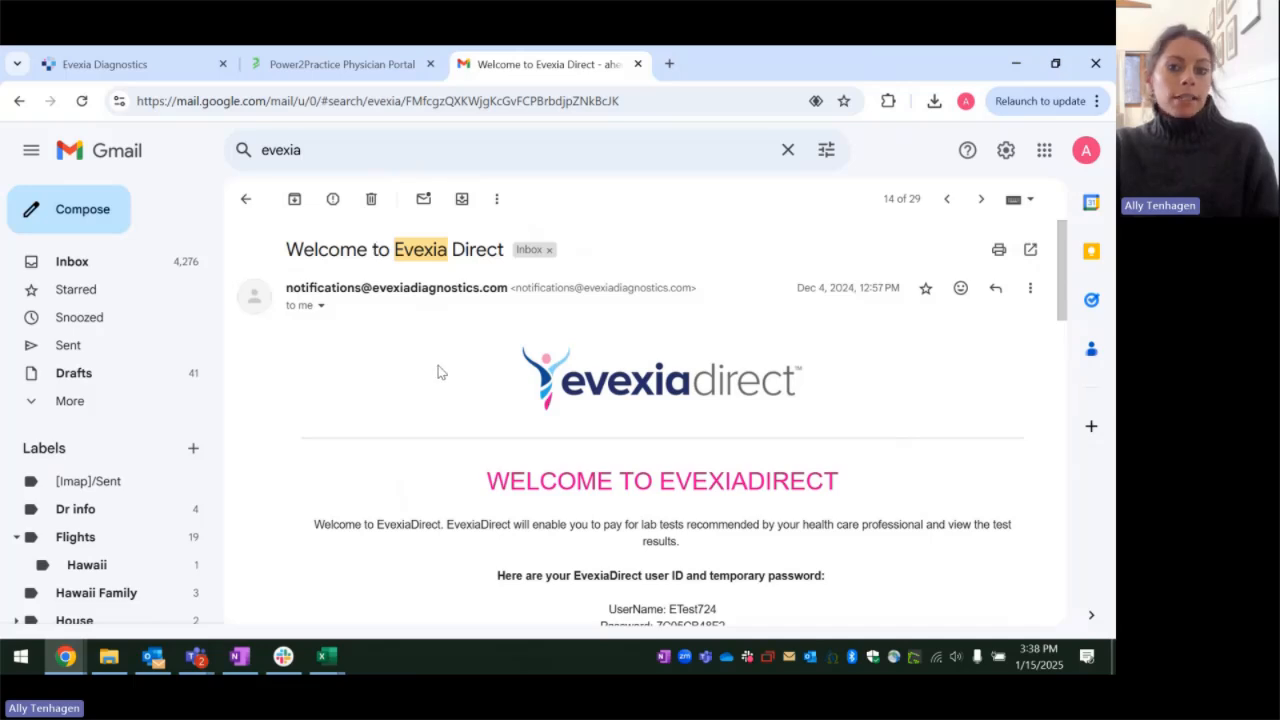
scroll(641, 397, "down", 2)
scroll(641, 397, "down", 1)
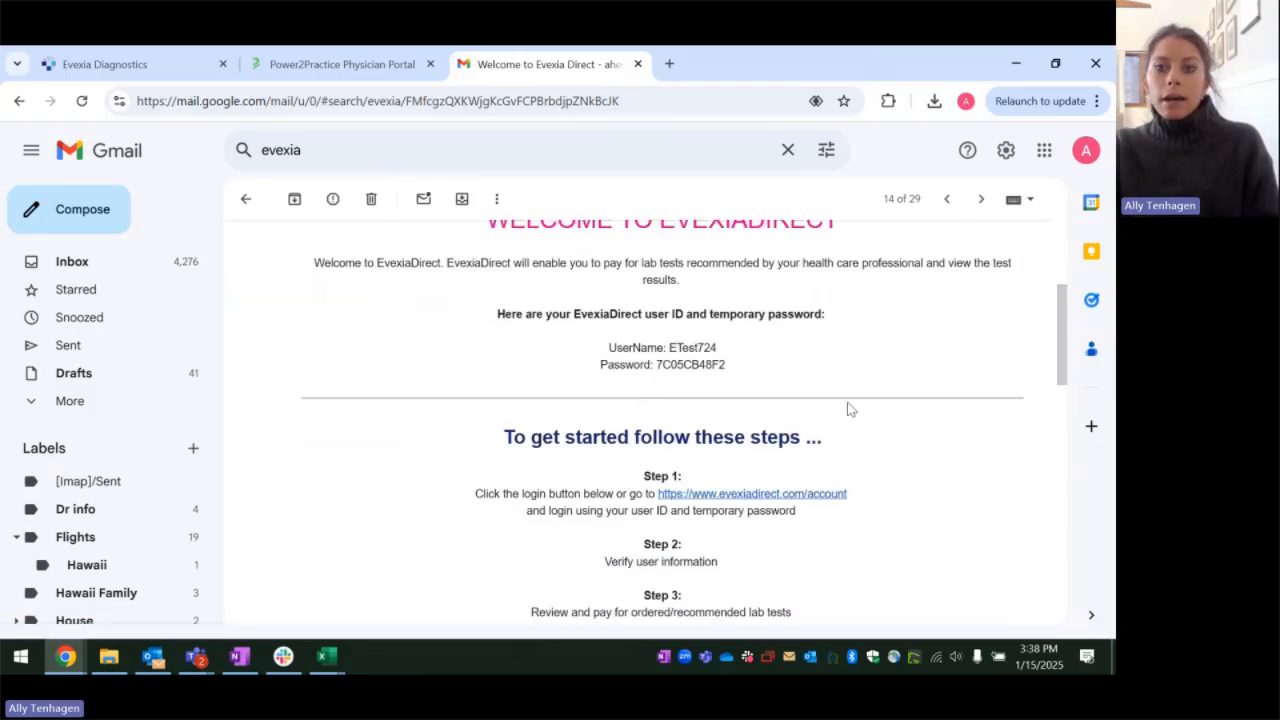
scroll(867, 346, "down", 1)
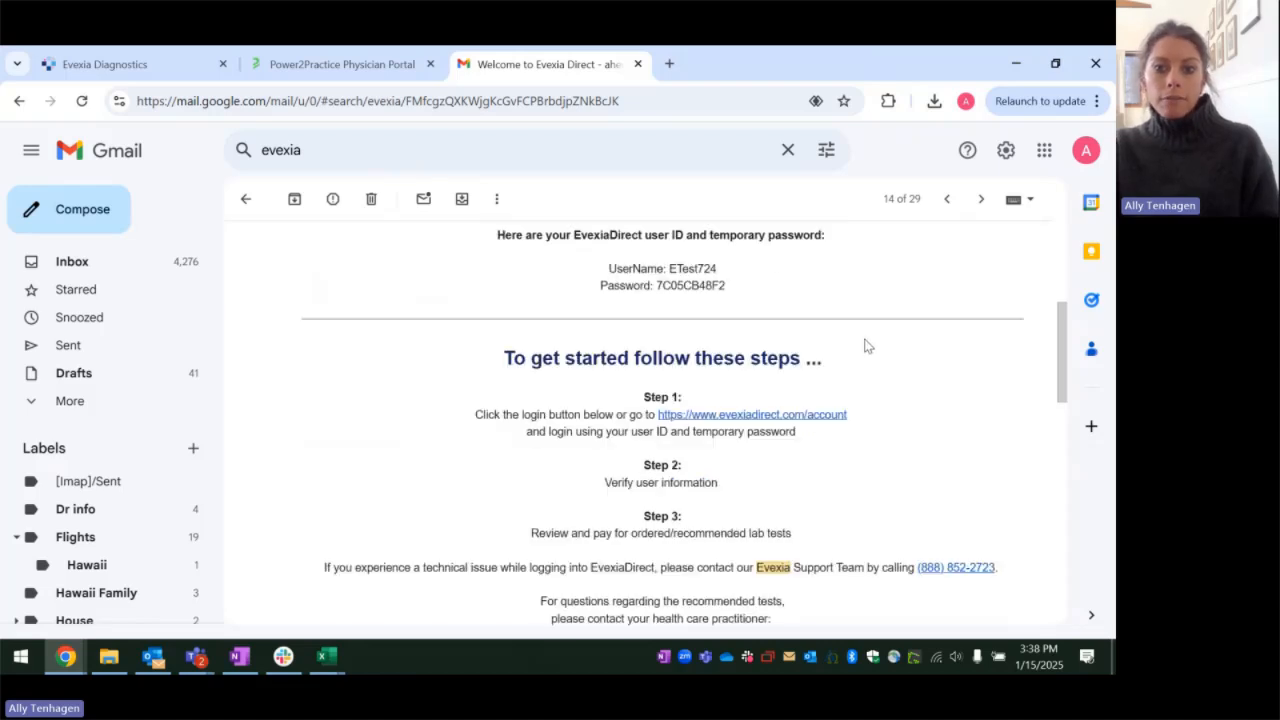
scroll(867, 340, "down", 1)
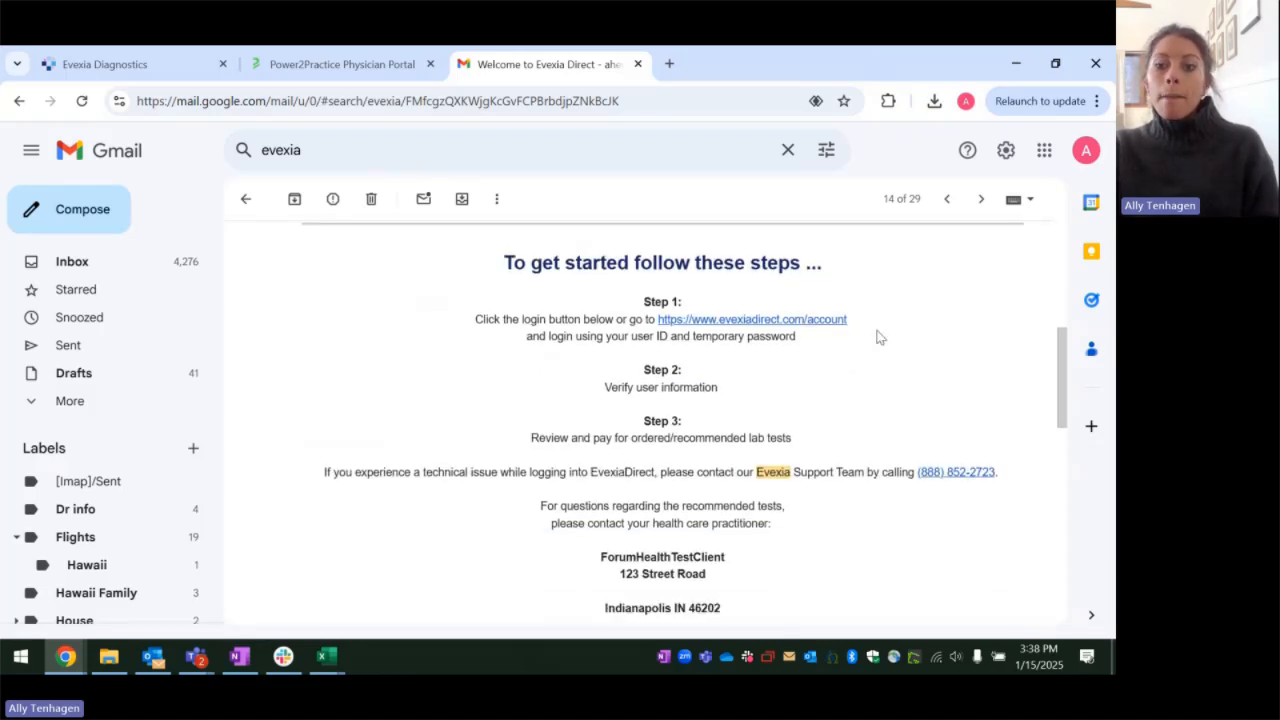
scroll(877, 360, "down", 1)
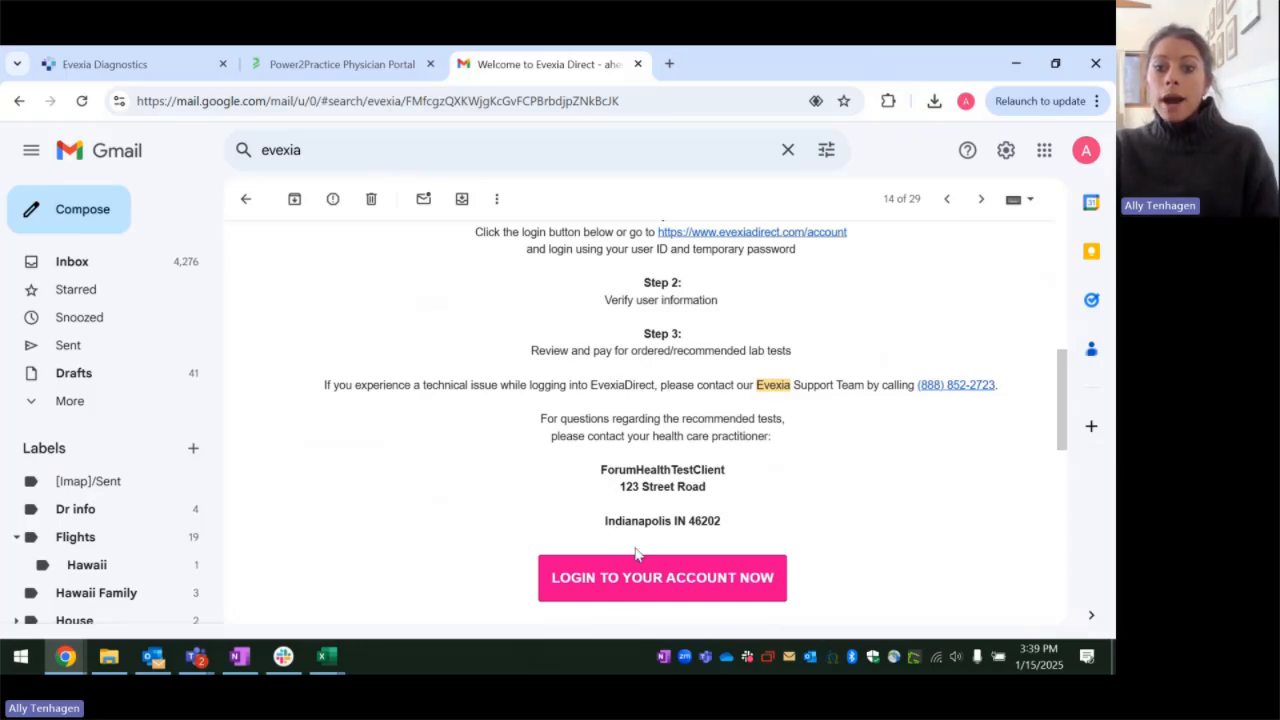
Step: Open the EvexiaDirect patient account from the email's login link, review the unpaid orders under Pay Assigned Orders, and return to the account home page
left_click(618, 588)
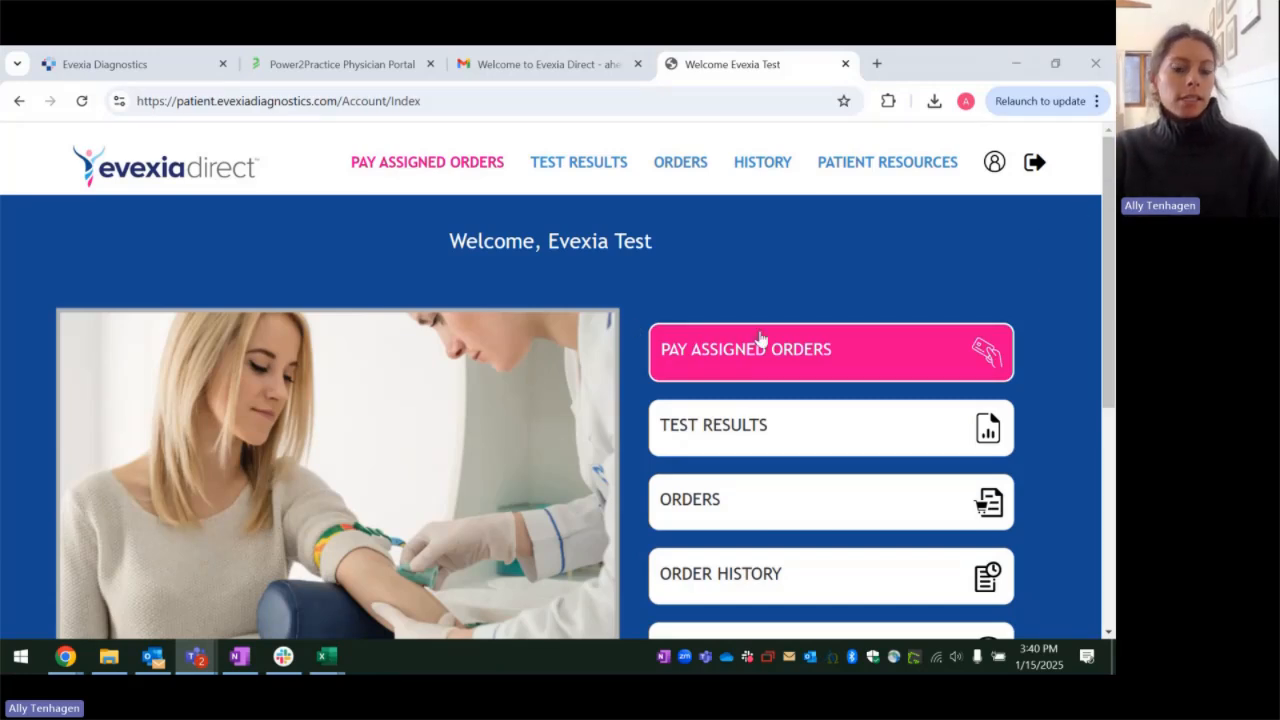
scroll(803, 297, "down", 1)
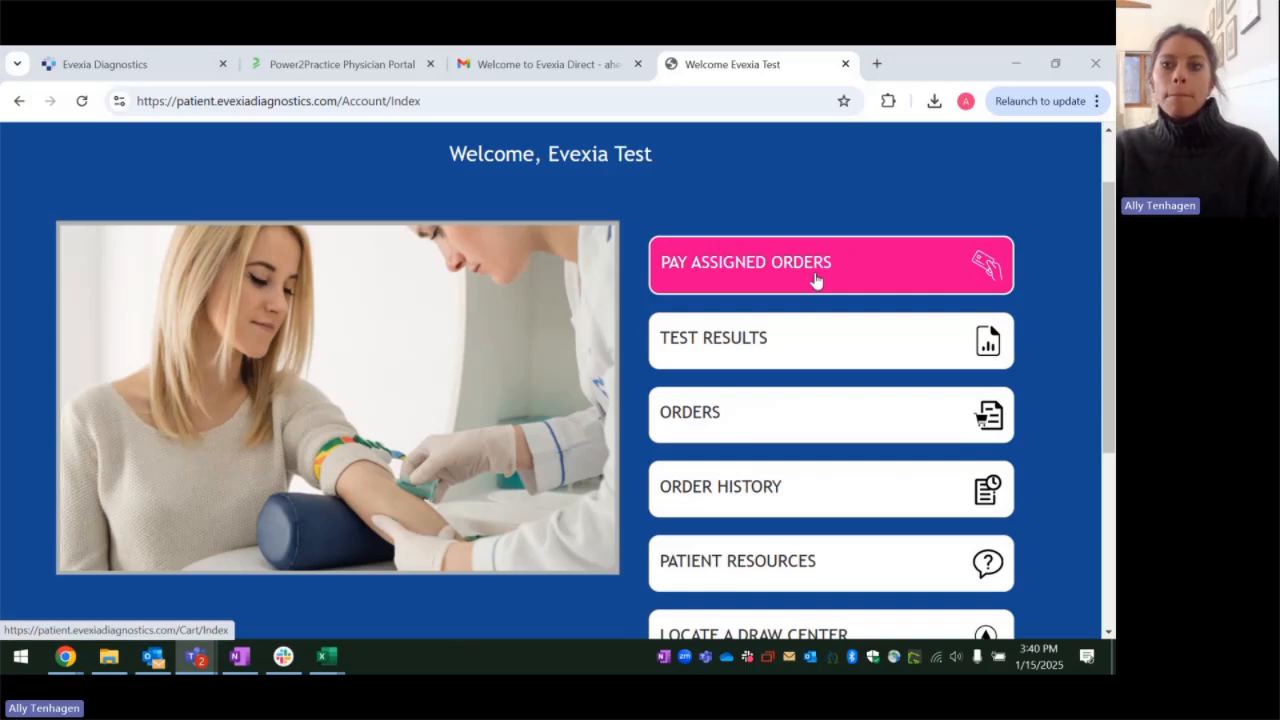
left_click(814, 279)
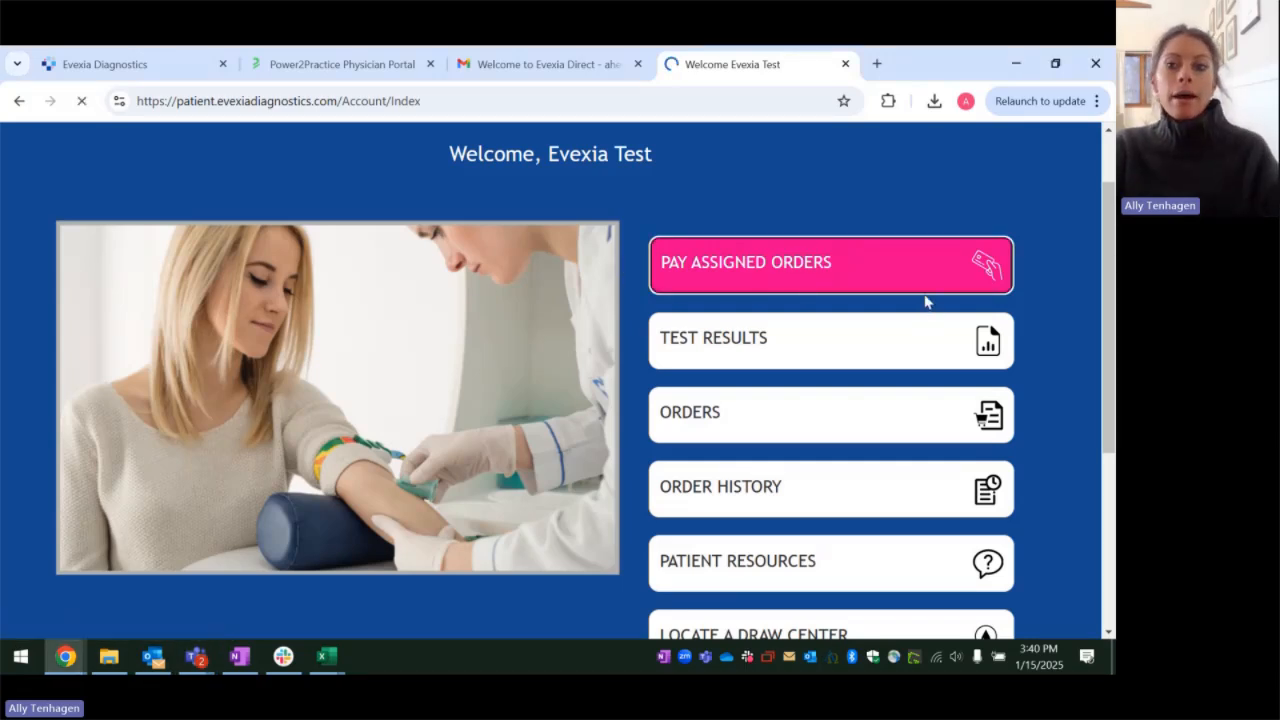
scroll(500, 363, "down", 5)
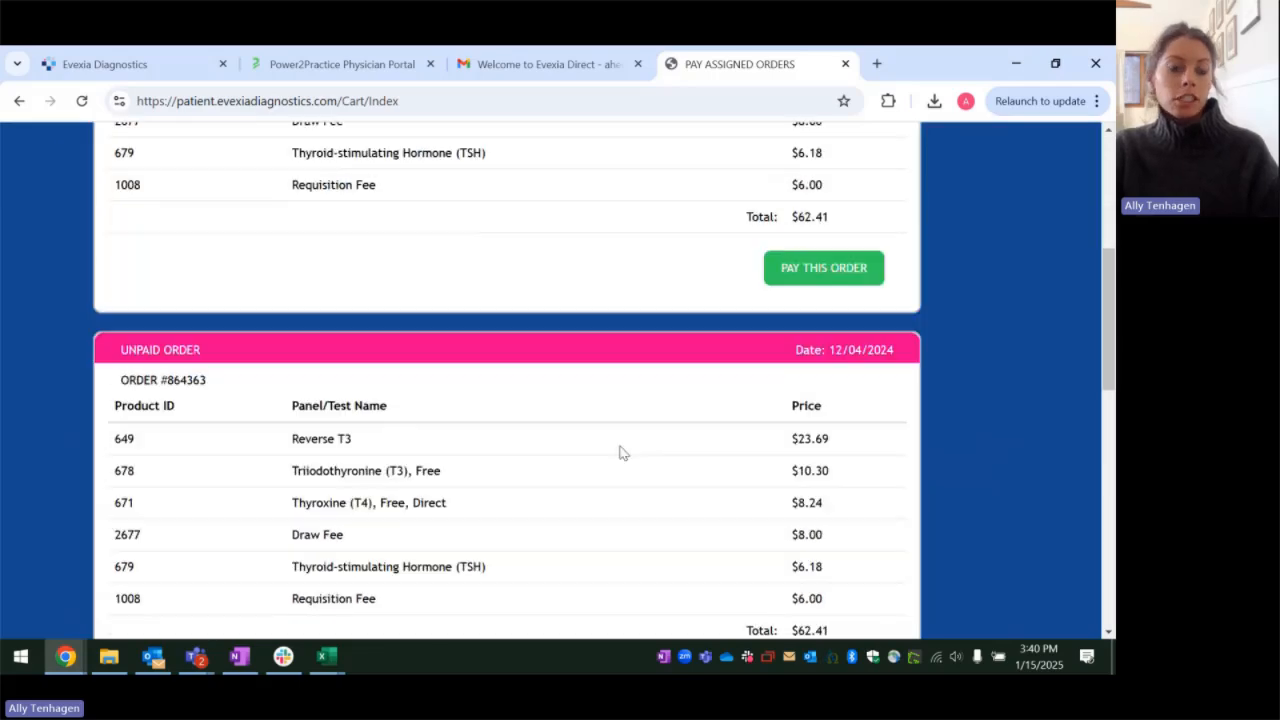
scroll(622, 451, "down", 3)
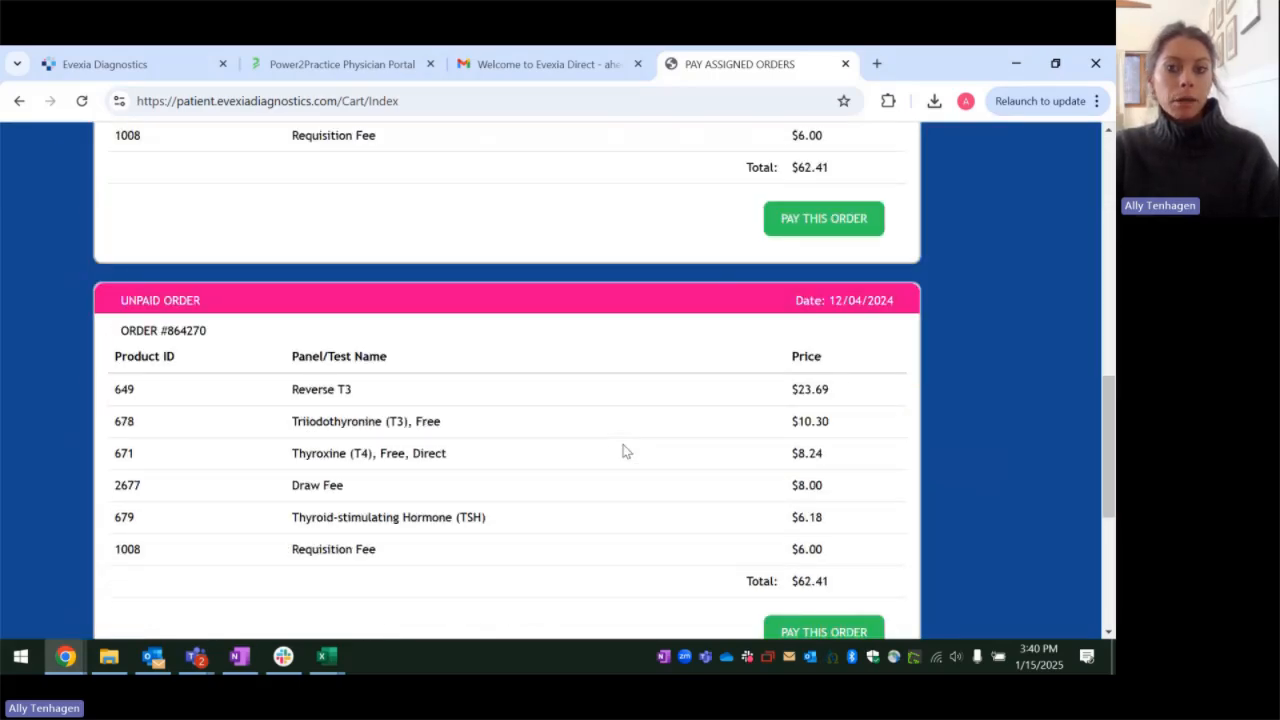
scroll(622, 451, "up", 8)
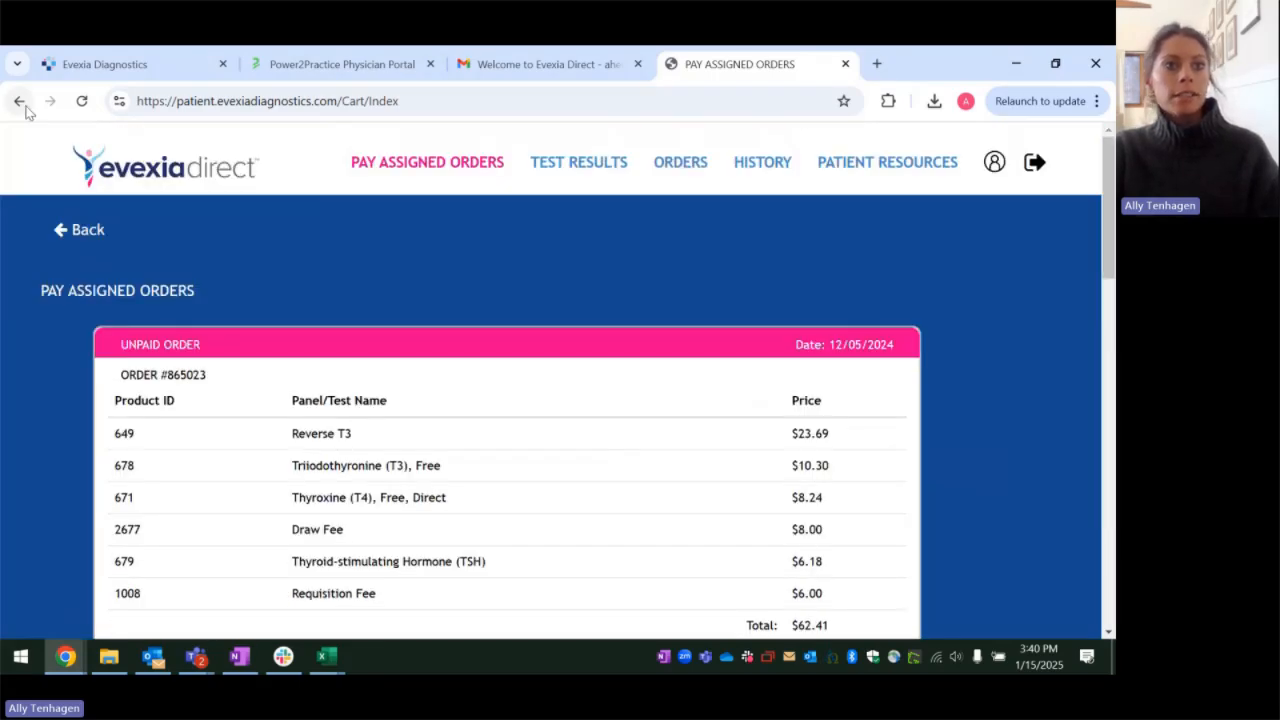
left_click(19, 101)
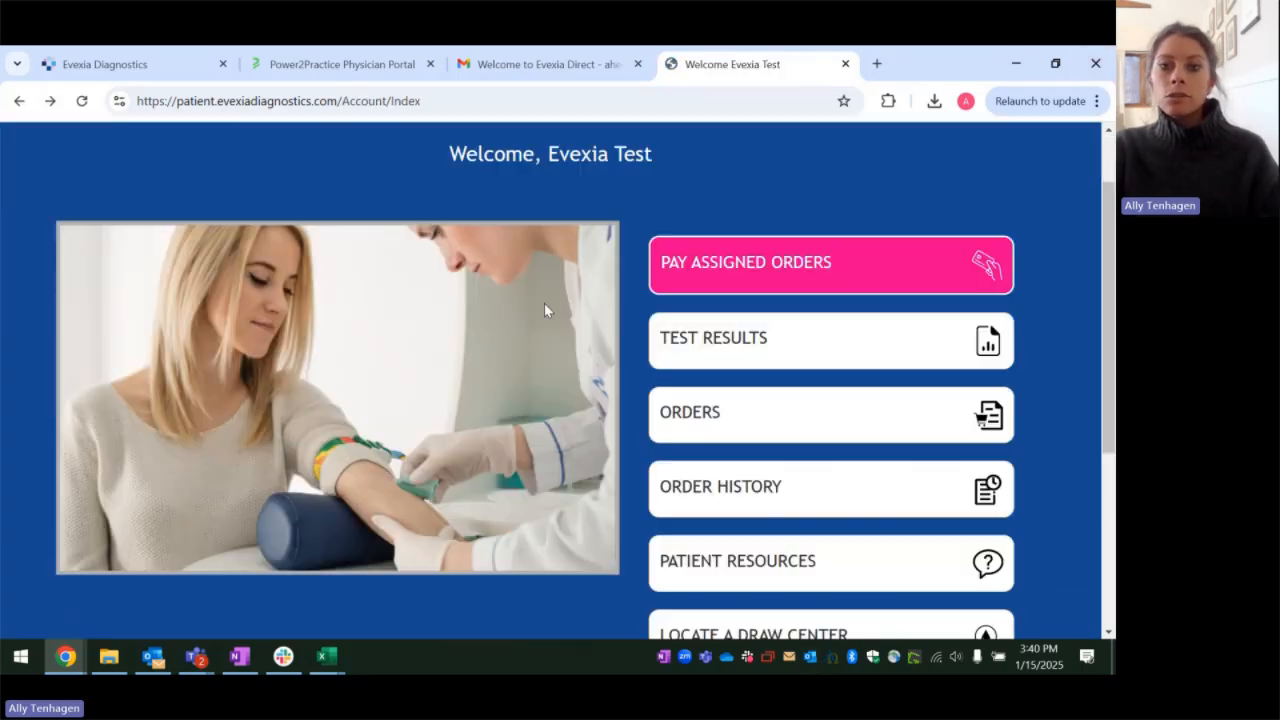
scroll(1069, 250, "up", 1)
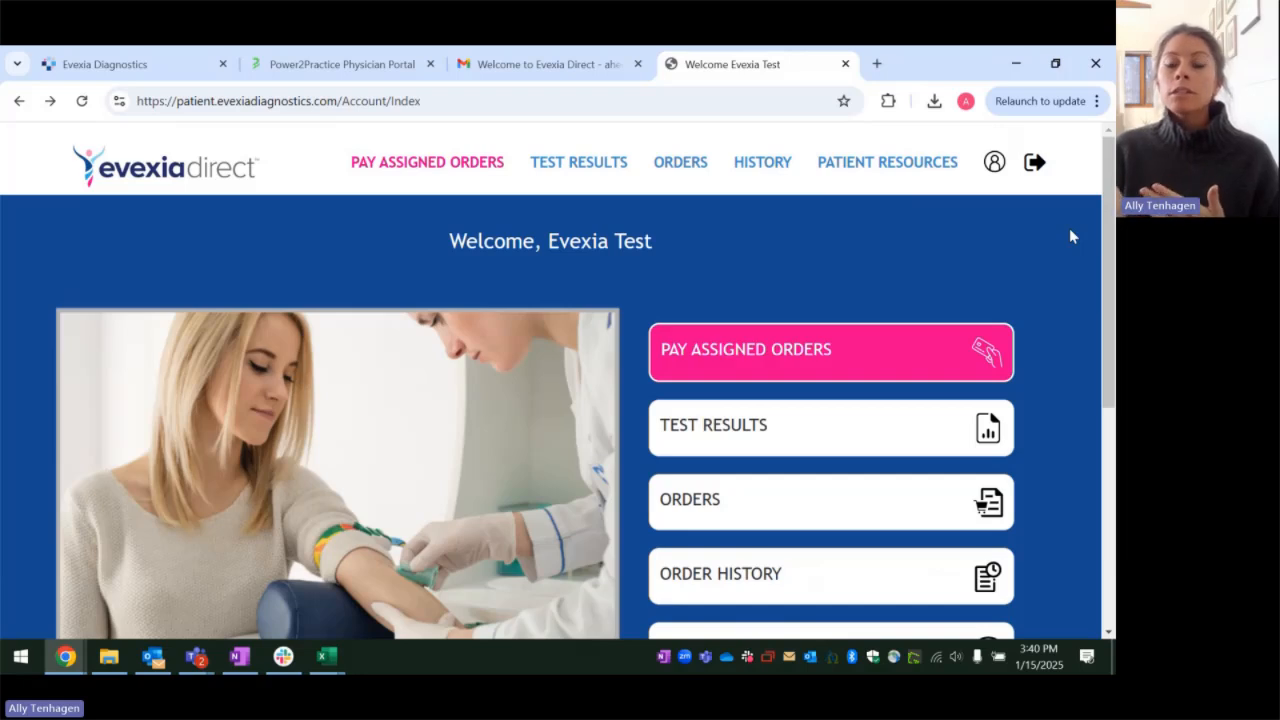
Step: Review the pending lab orders in Power2Practice alongside the Evexia Direct welcome email and the options on the EvexiaDirect account home page
left_click(359, 66)
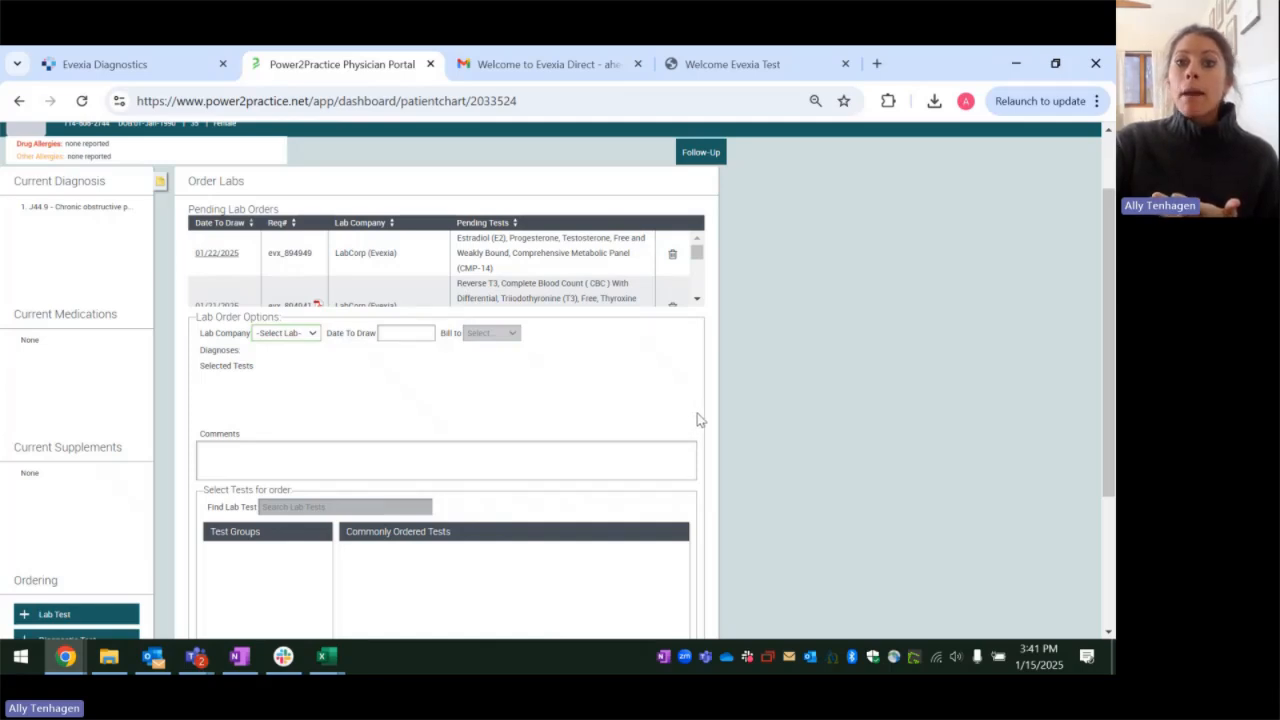
left_click(775, 66)
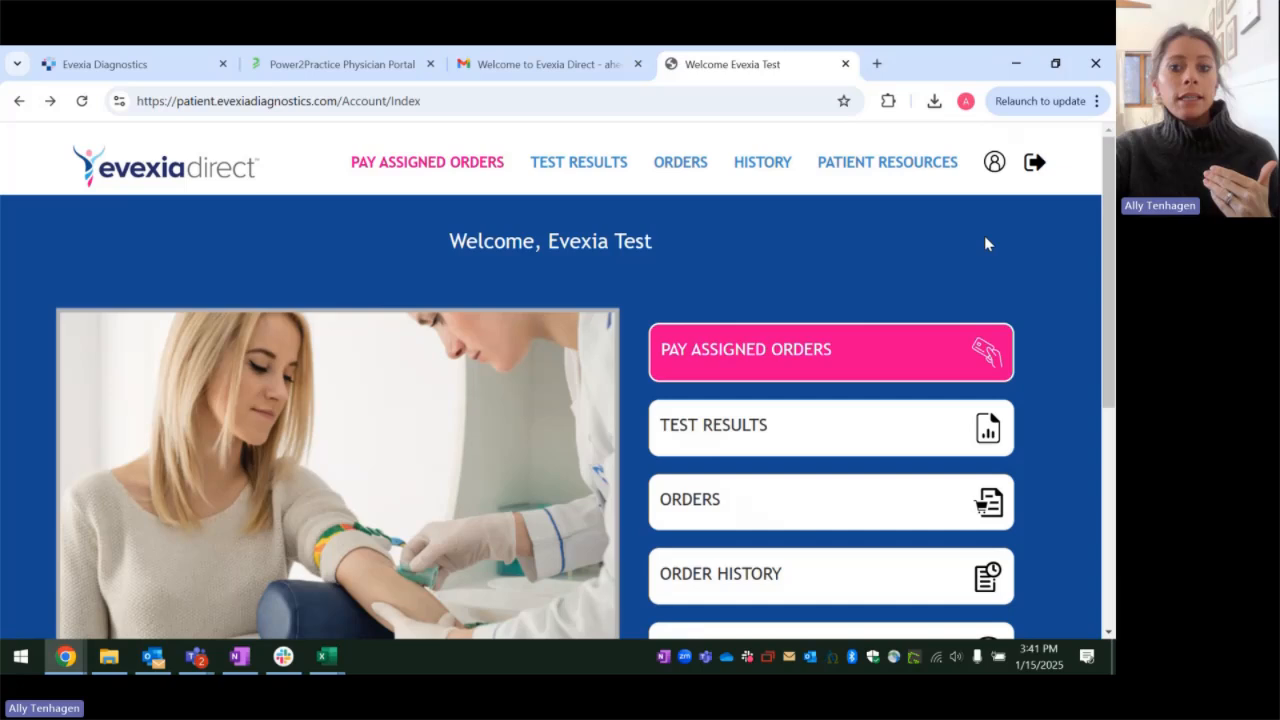
scroll(992, 240, "down", 1)
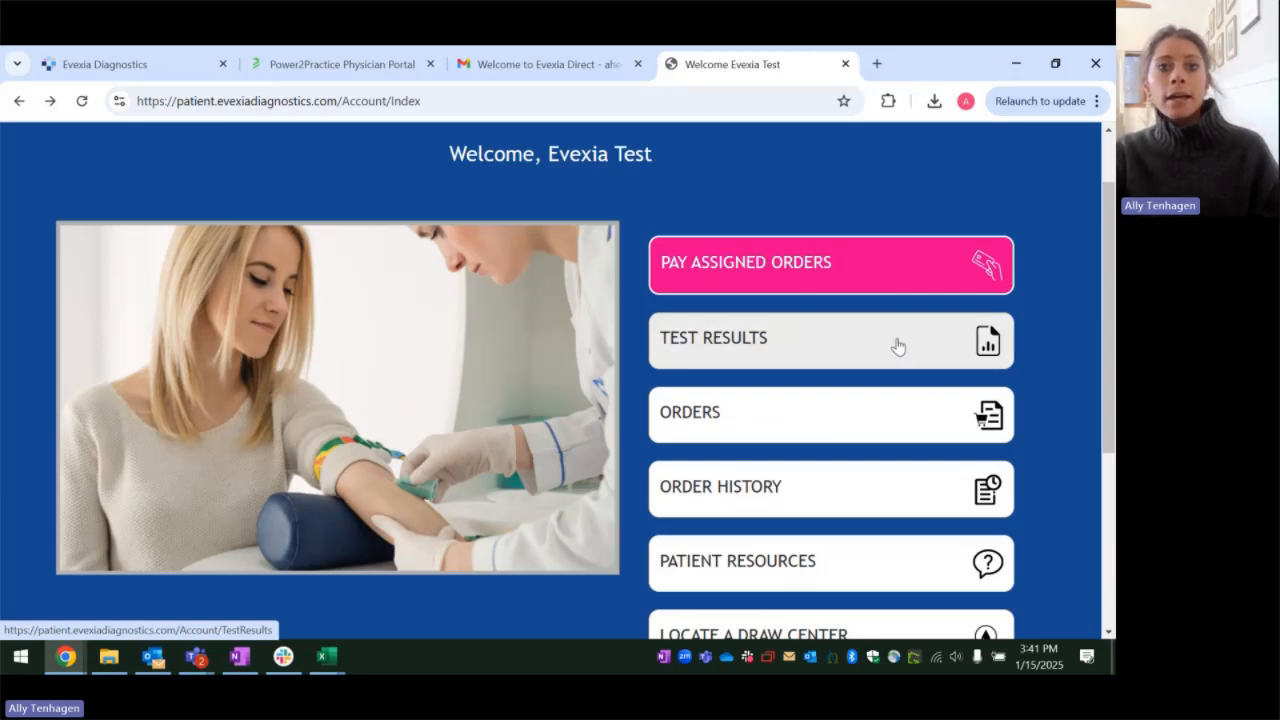
left_click(331, 60)
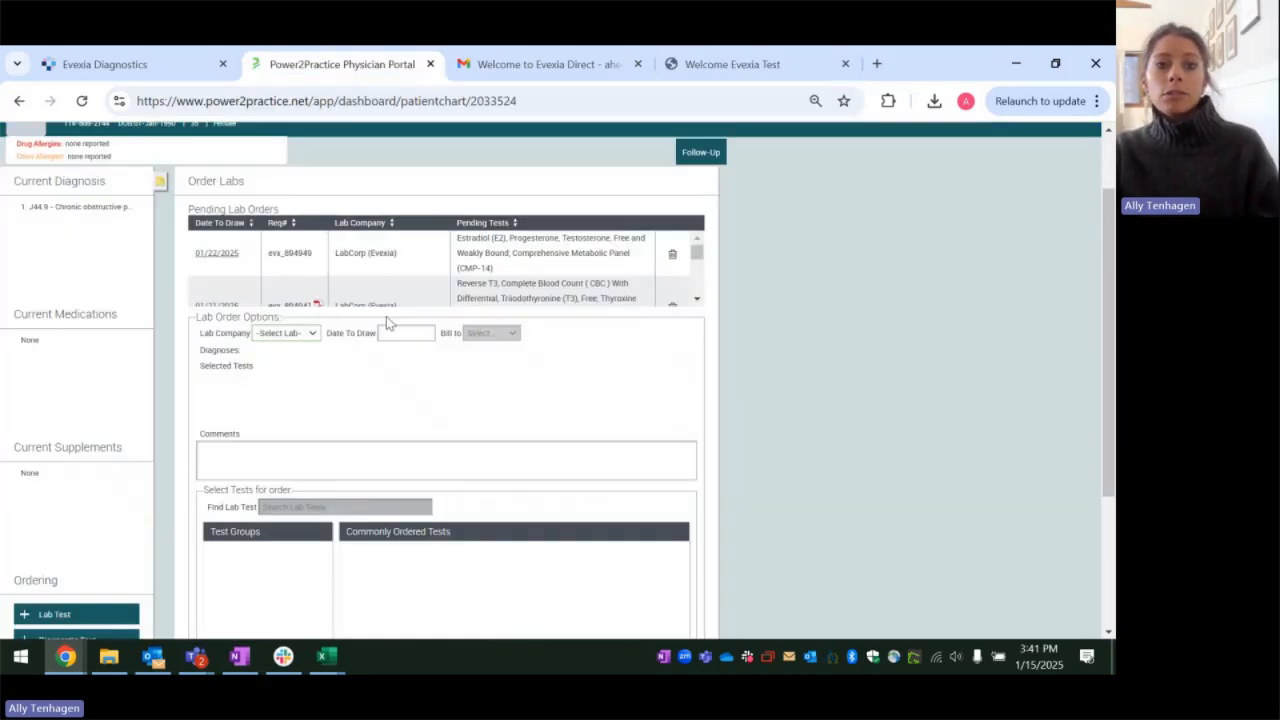
scroll(470, 418, "up", 1)
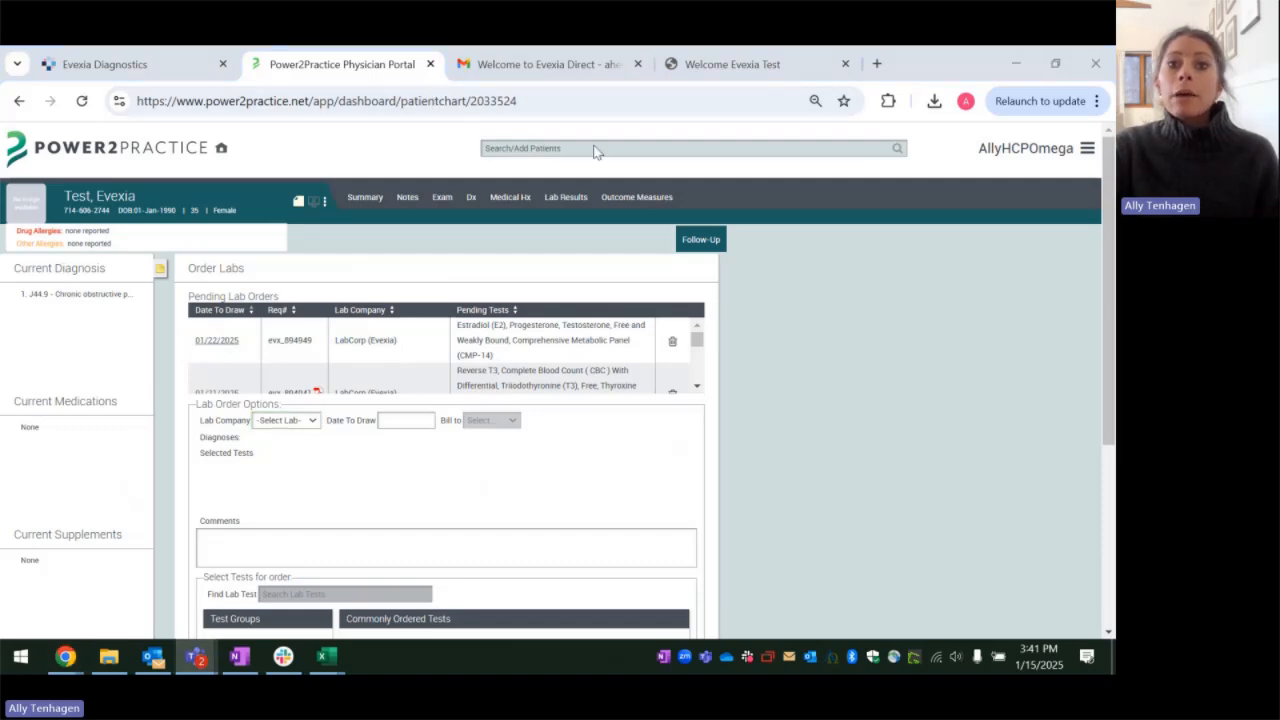
left_click(575, 72)
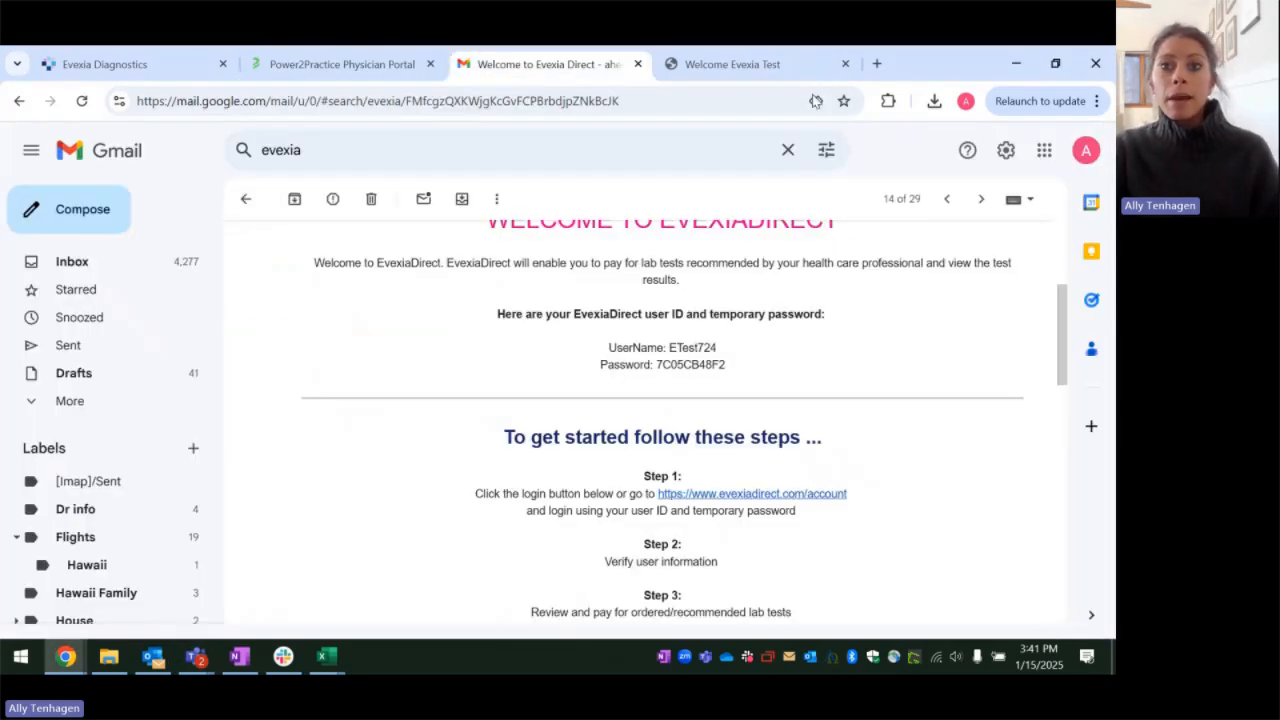
left_click(743, 64)
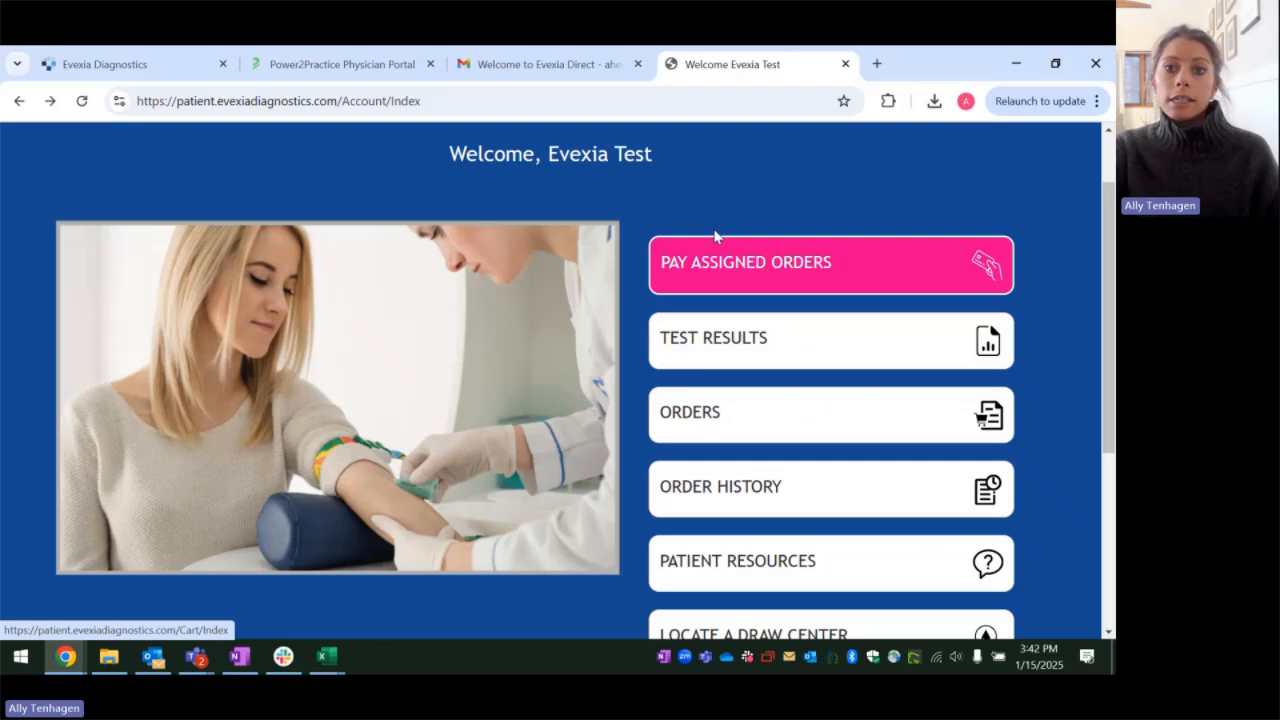
scroll(714, 236, "up", 1)
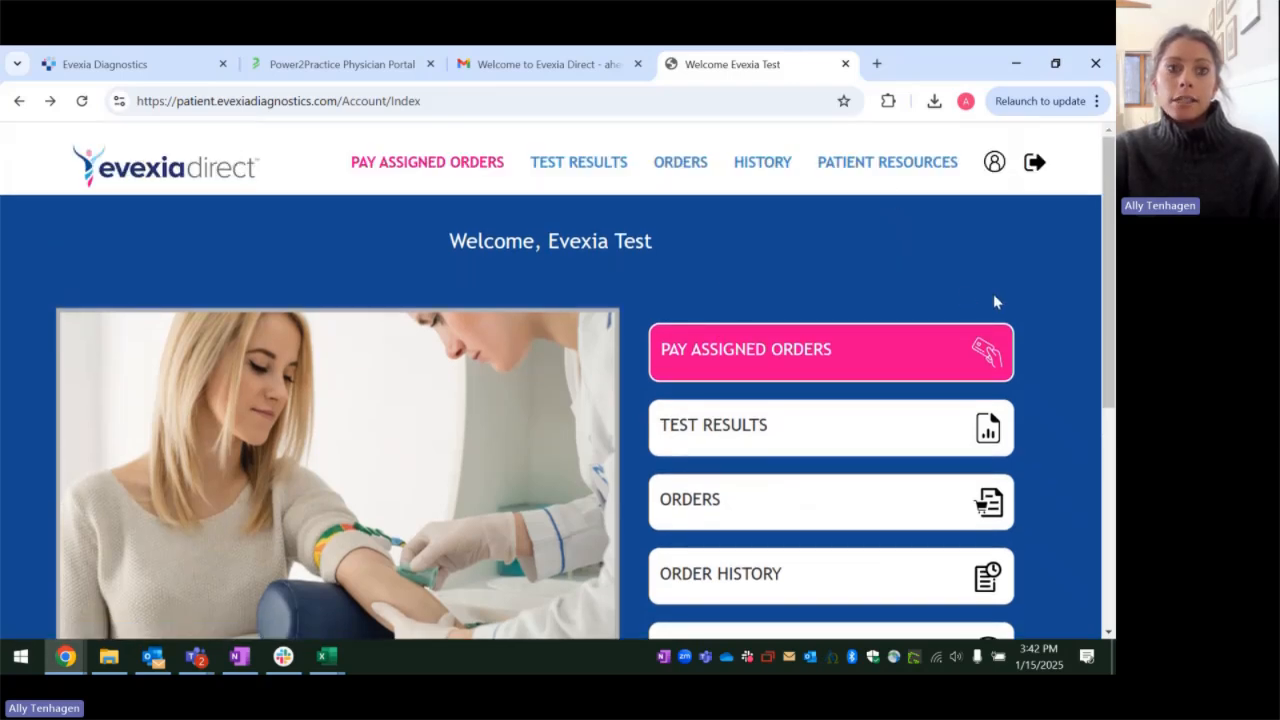
scroll(1028, 262, "down", 1)
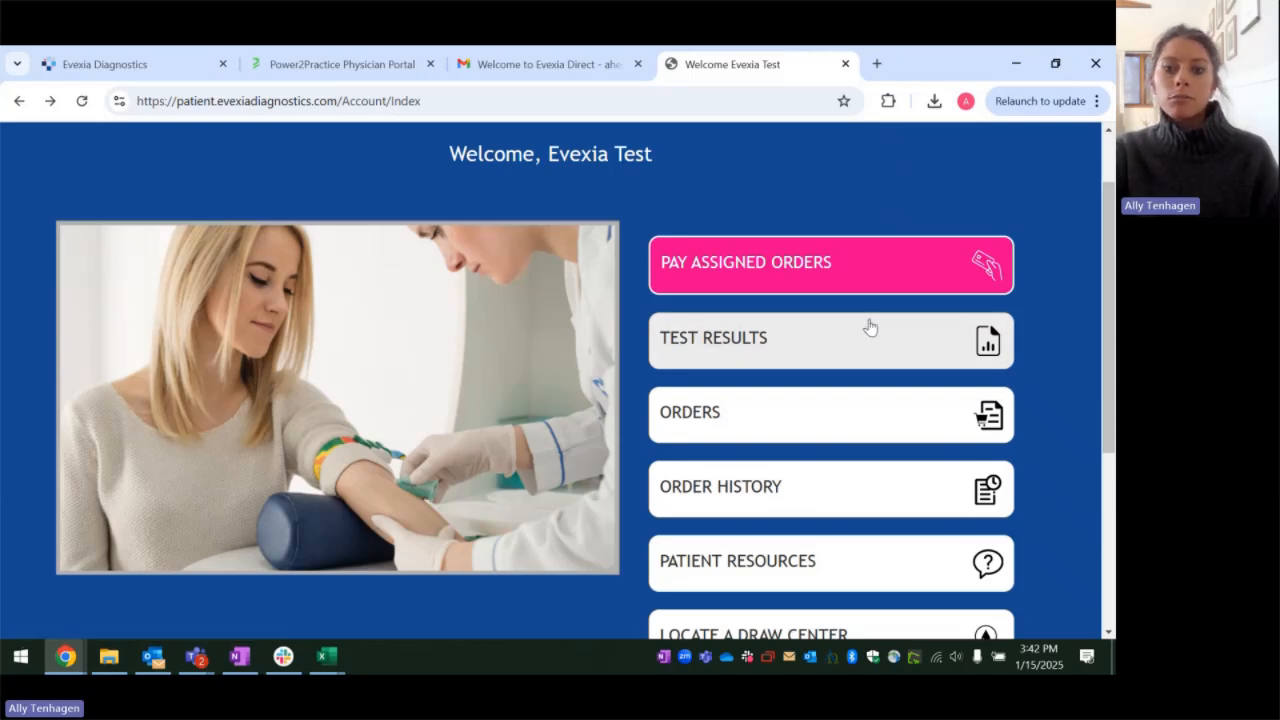
scroll(677, 420, "down", 2)
scroll(551, 362, "up", 3)
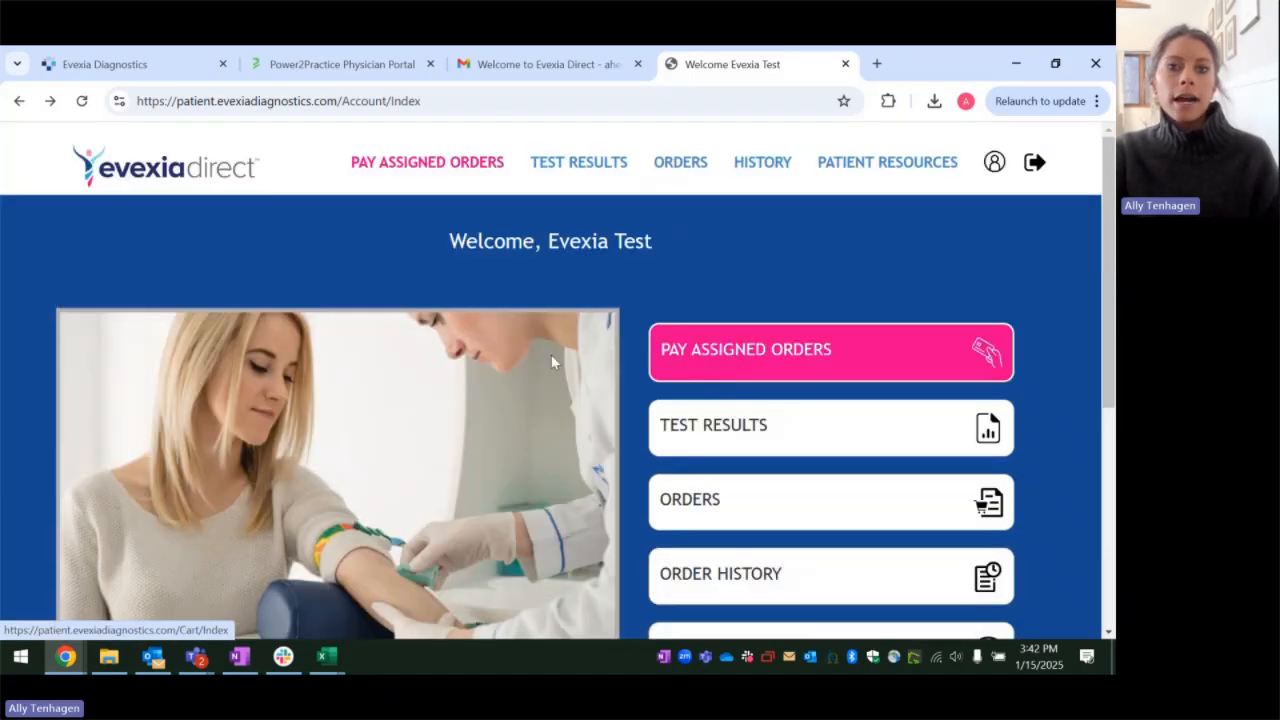
Step: Switch to Power2Practice and check for requisitions in the pending lab orders and the Patient Documents list, closing the list when finished
left_click(270, 64)
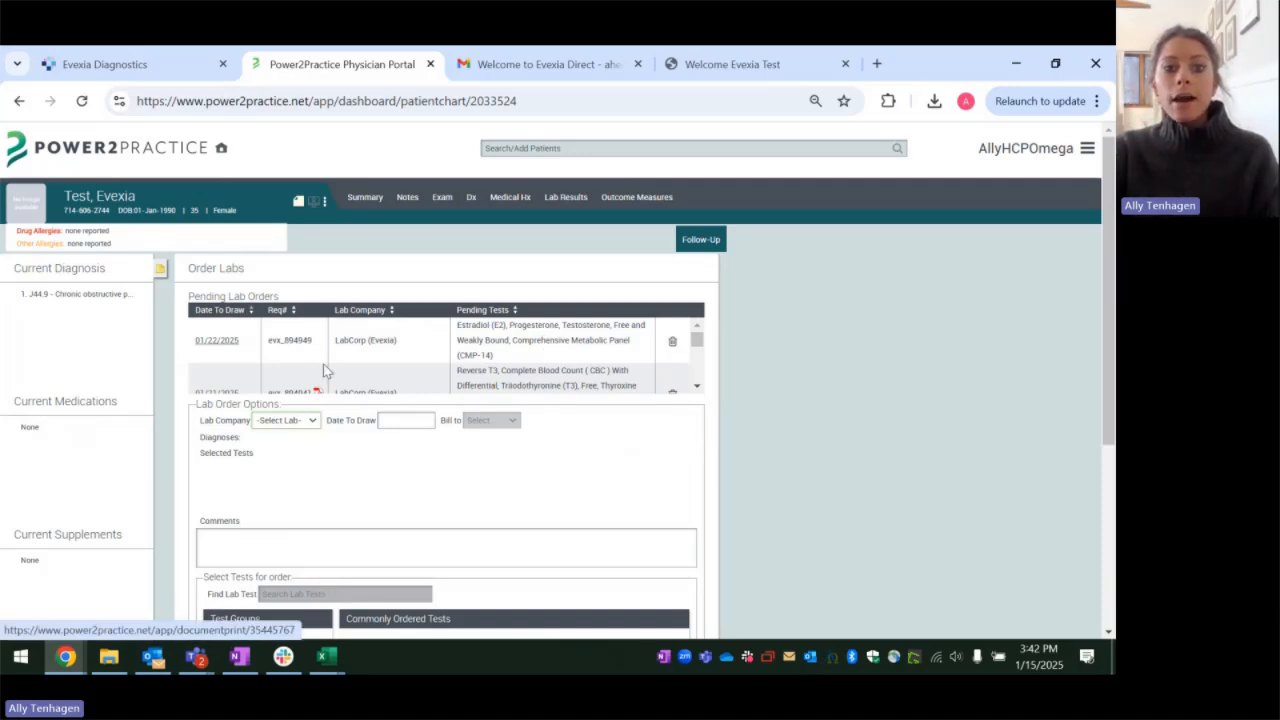
scroll(323, 371, "down", 1)
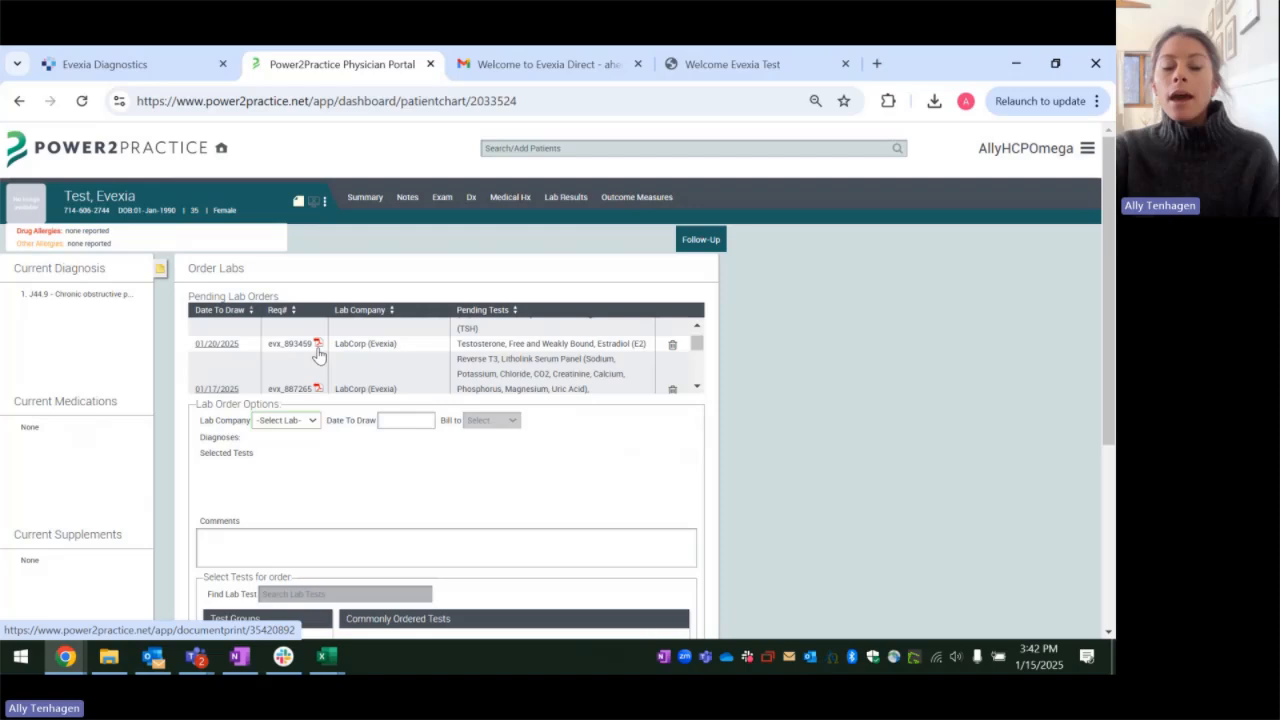
scroll(317, 355, "up", 2)
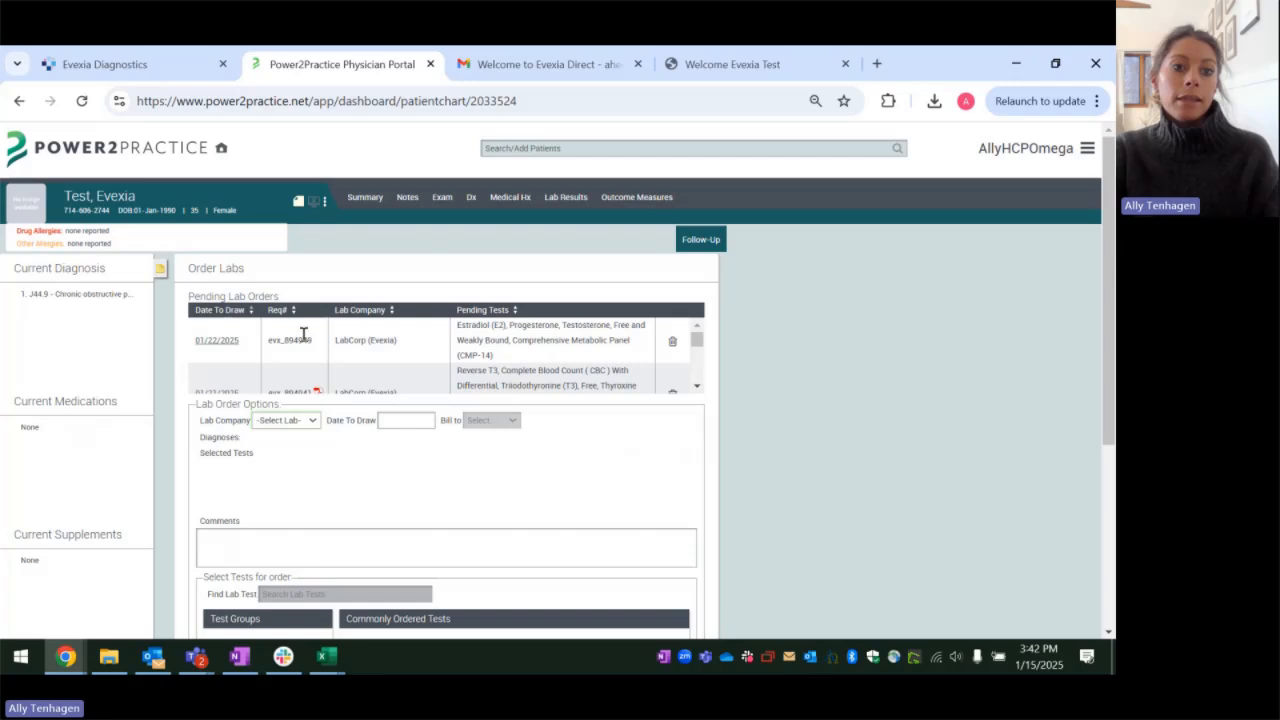
left_click(324, 204)
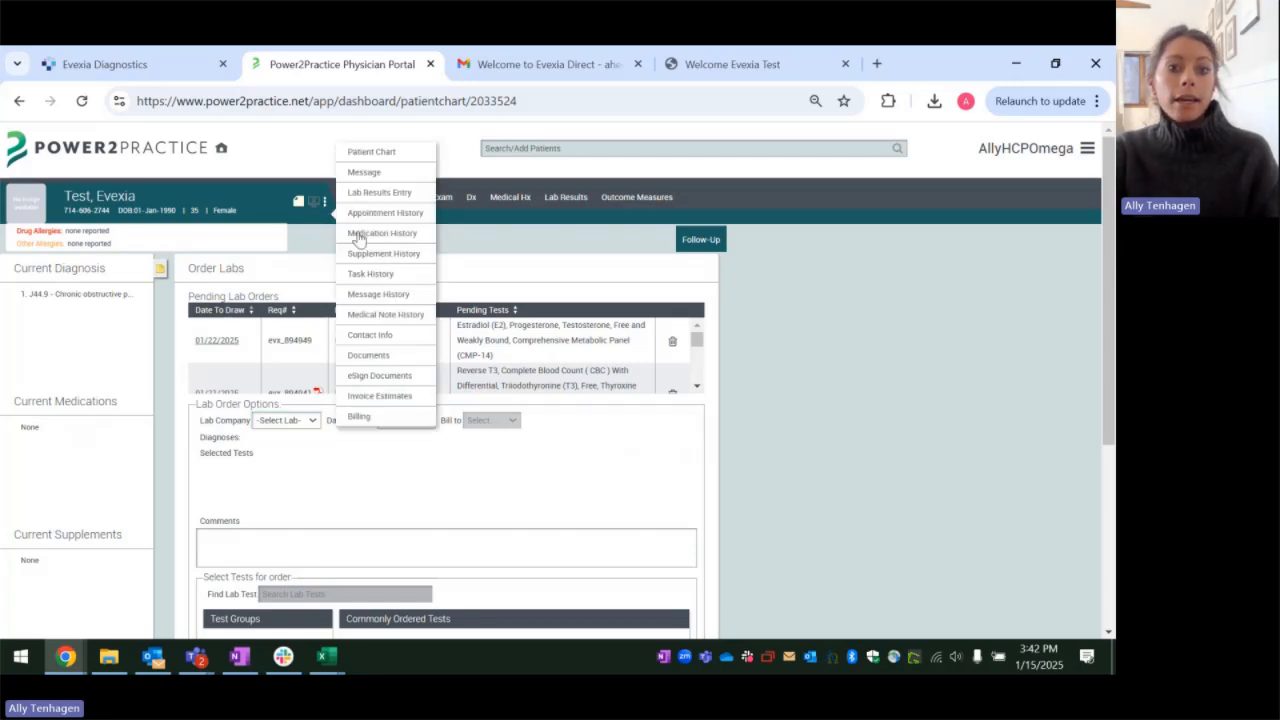
left_click(369, 356)
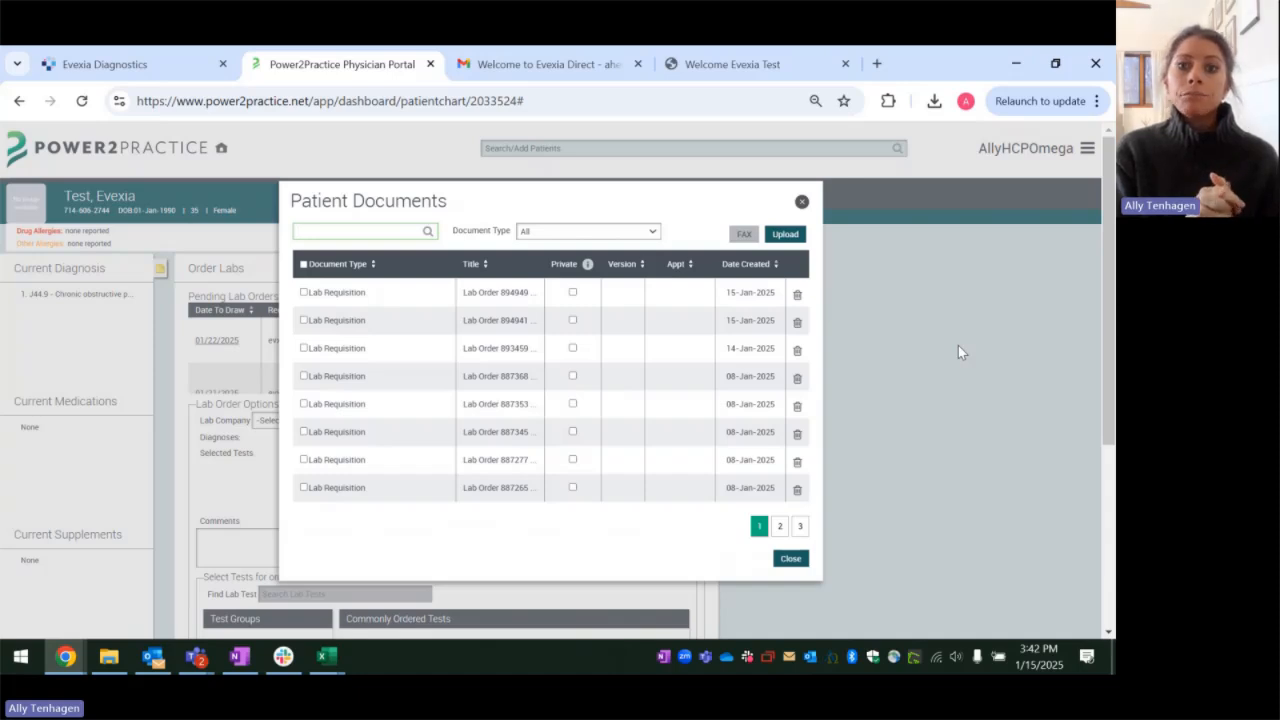
left_click(801, 203)
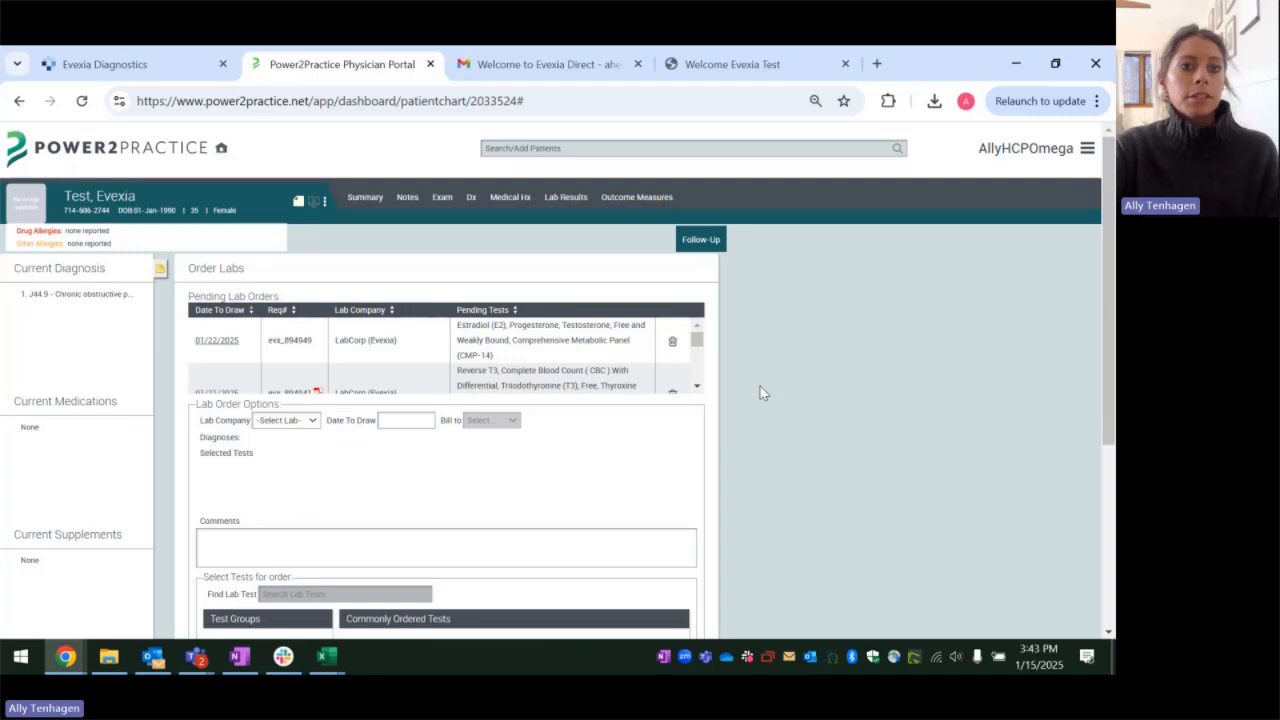
Step: Set up a new Genova (Evexia) lab order billed to Practice
left_click(284, 421)
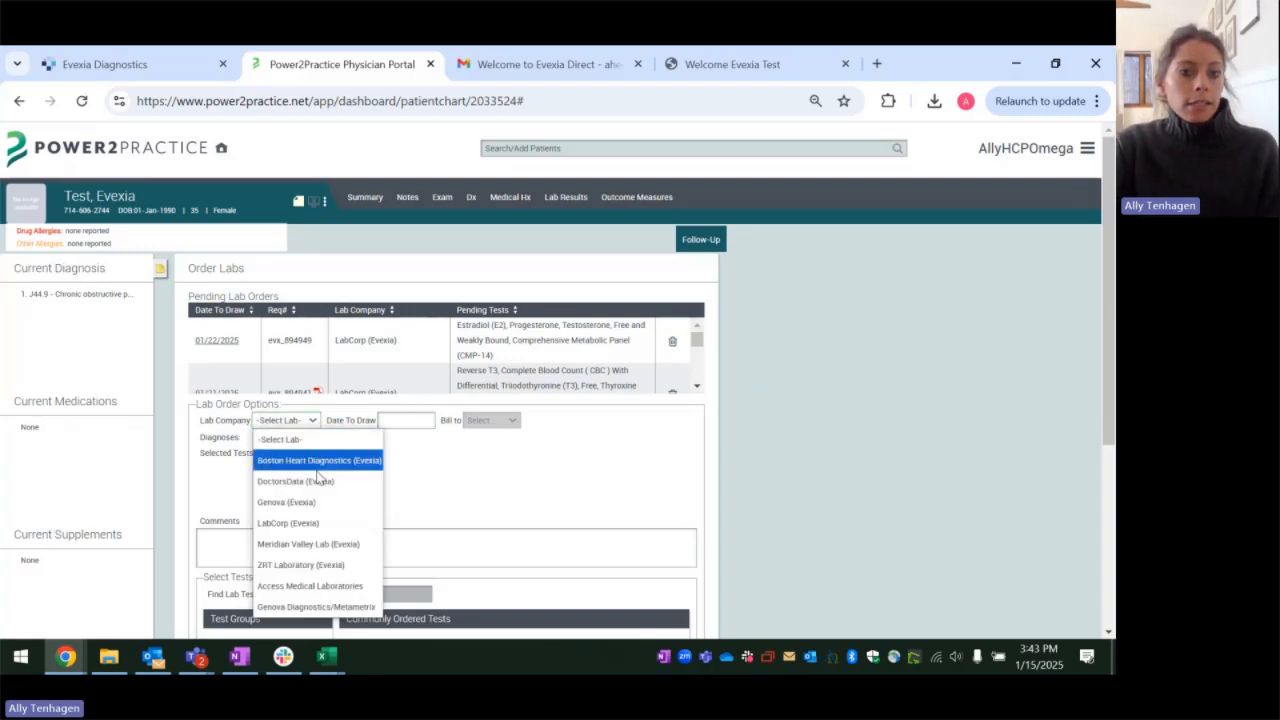
left_click(322, 506)
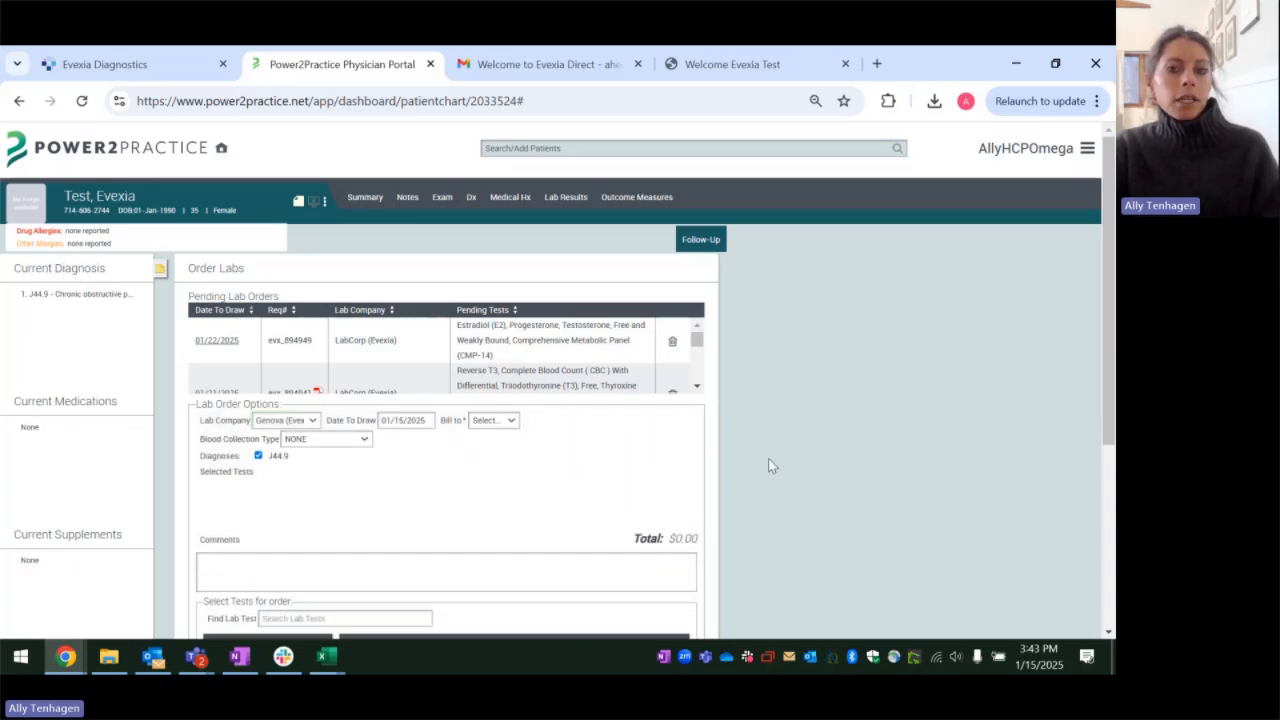
scroll(778, 387, "down", 1)
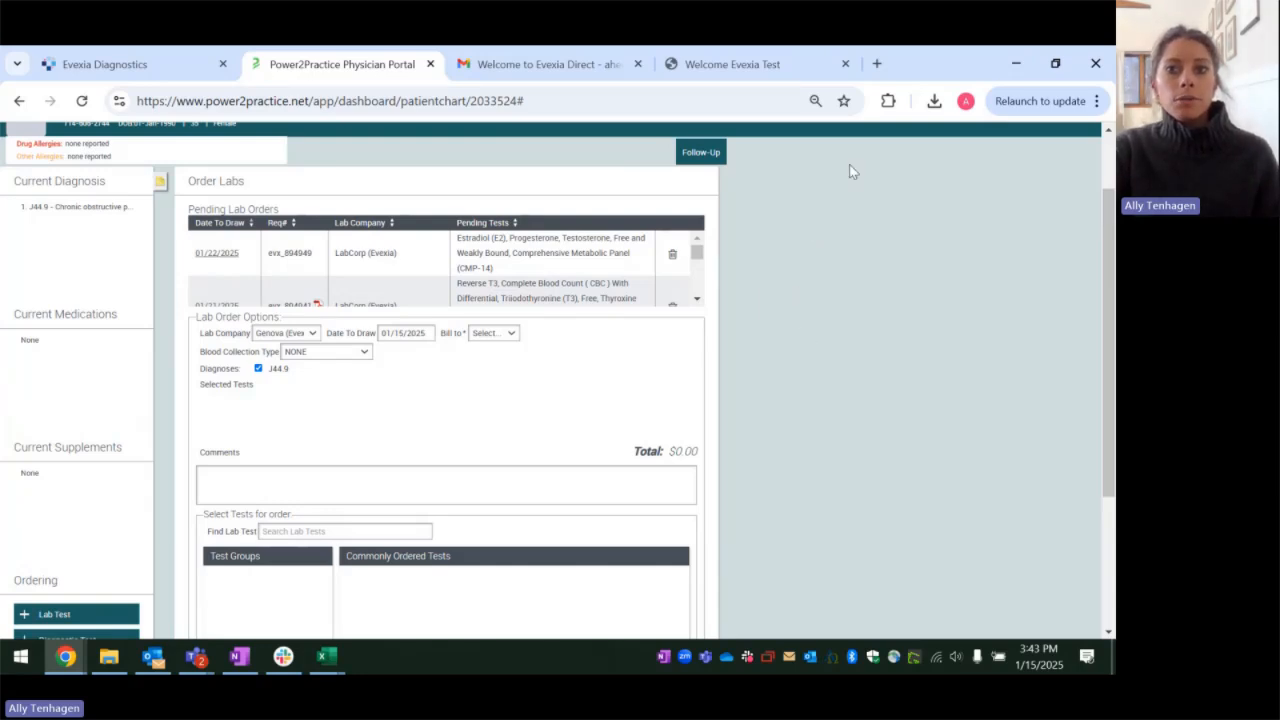
scroll(402, 488, "down", 1)
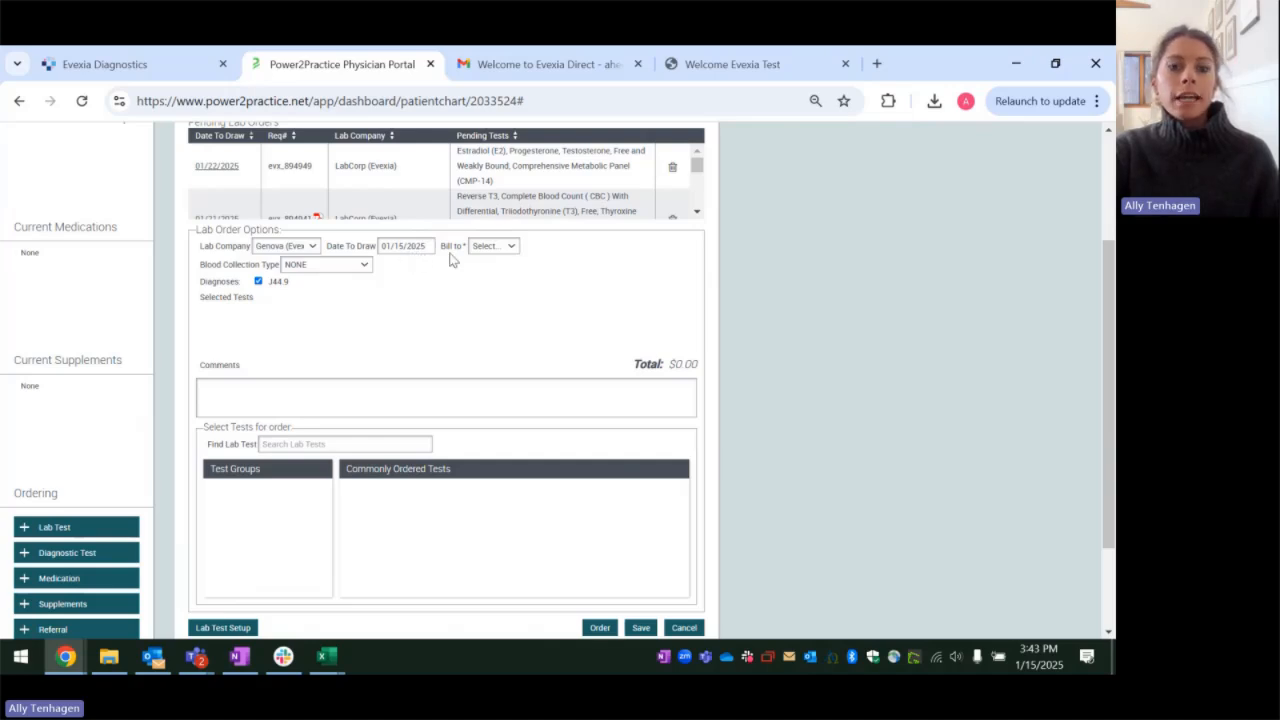
left_click(490, 252)
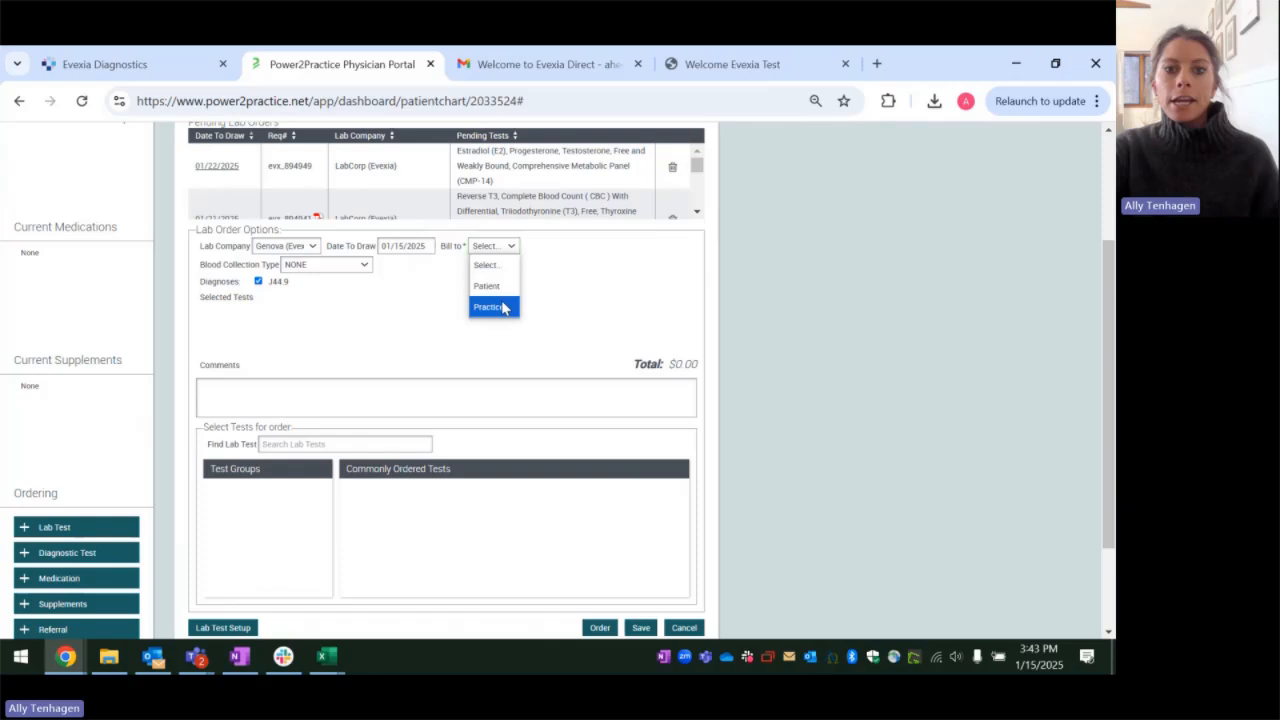
left_click(505, 310)
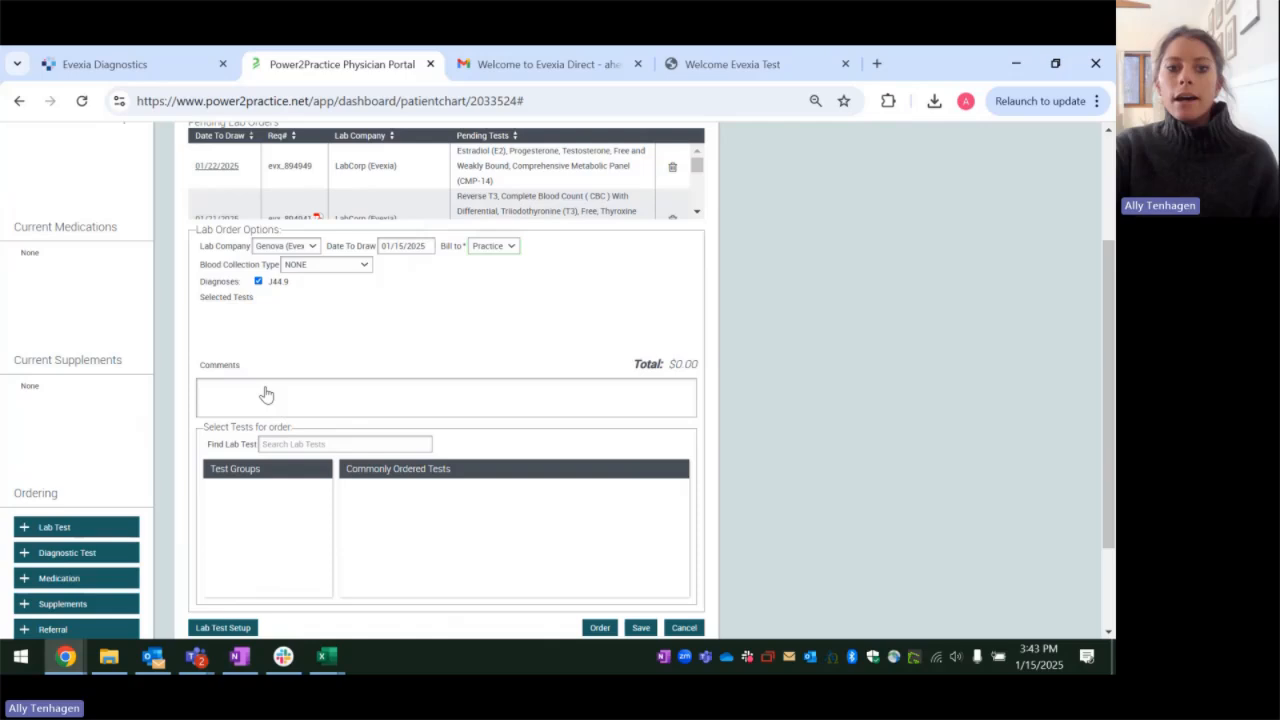
Step: Search the lab tests for "gi effects compr" and add GI Effects Comprehensive Stool Profile - 1 day to the Genova order
left_click(320, 443)
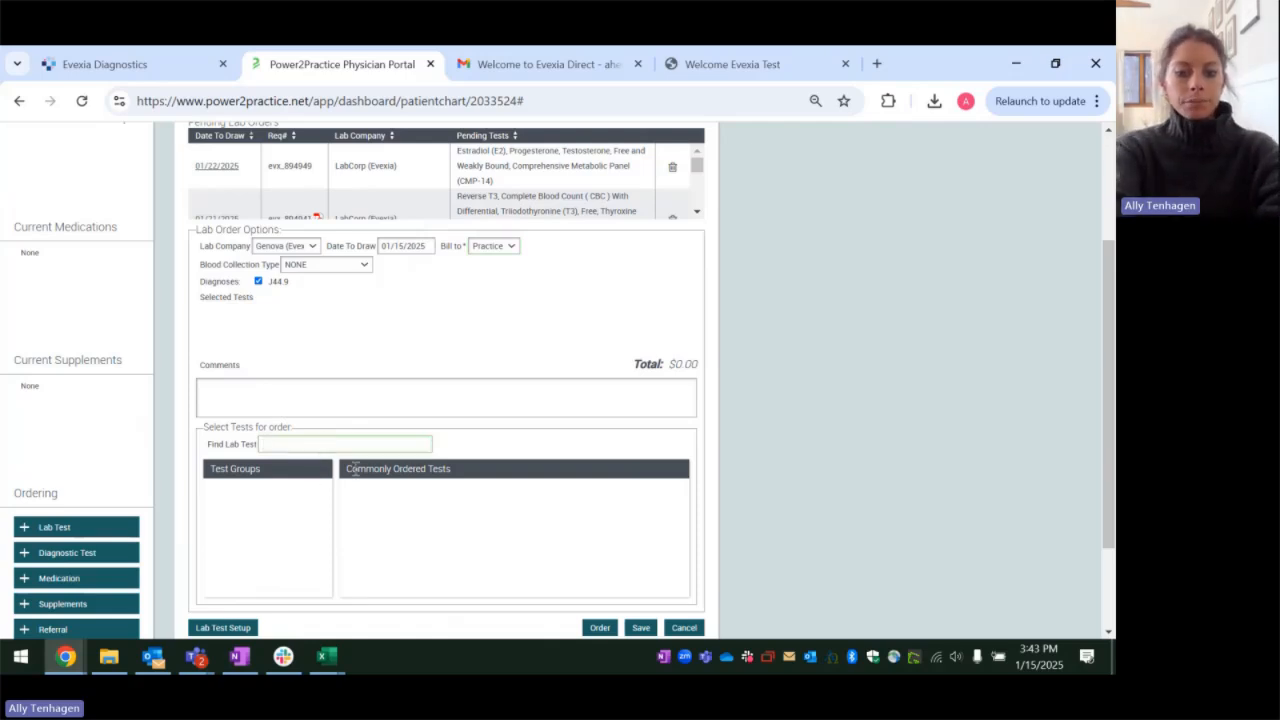
type("gl")
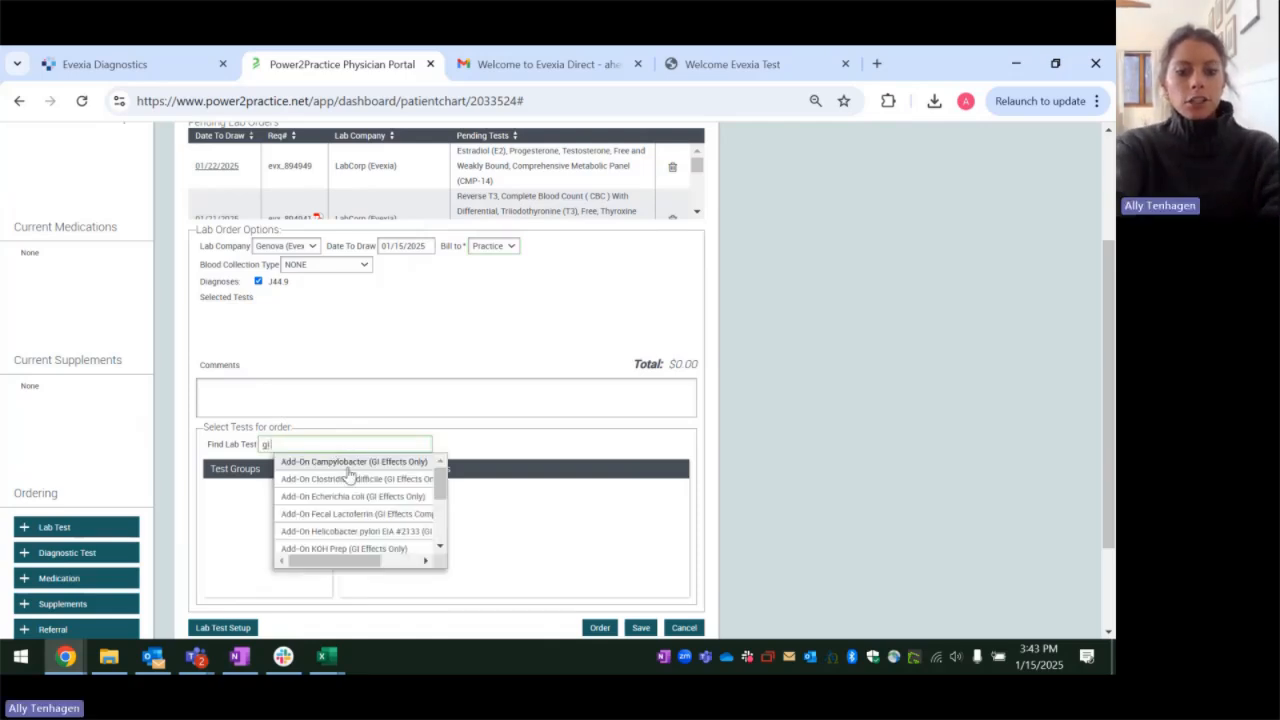
type(" effec")
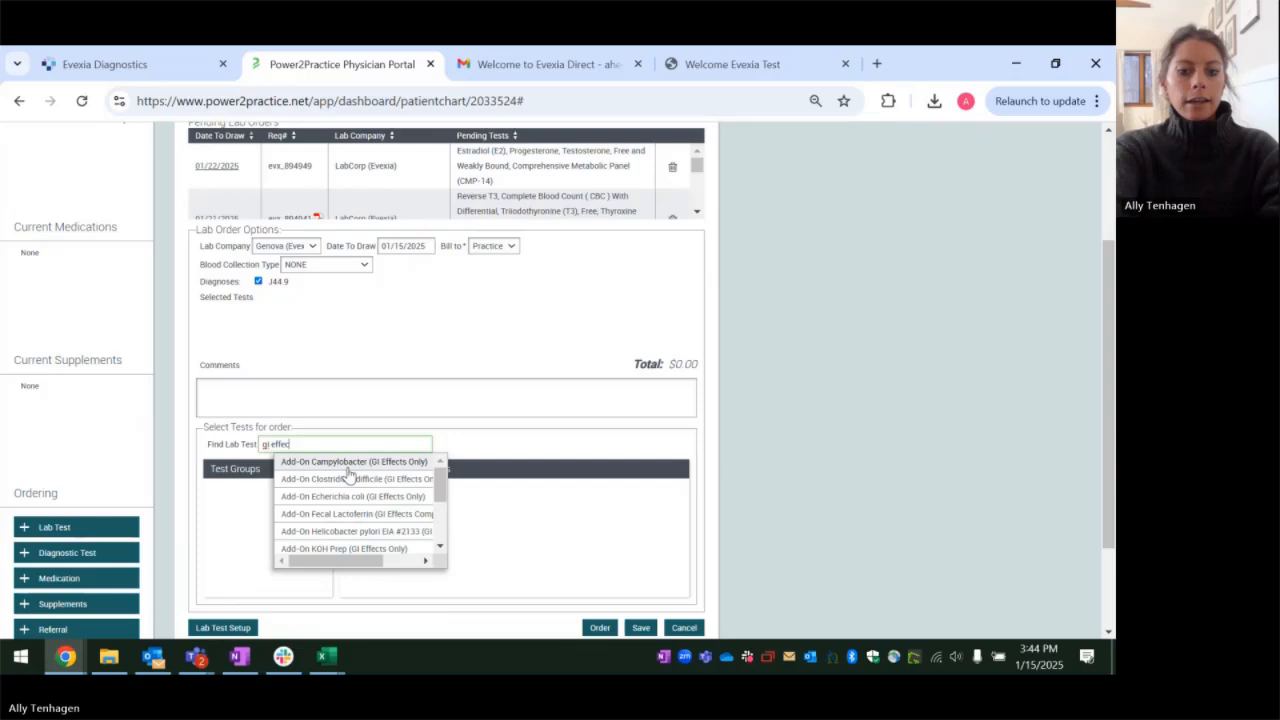
type("ts comprehnsive")
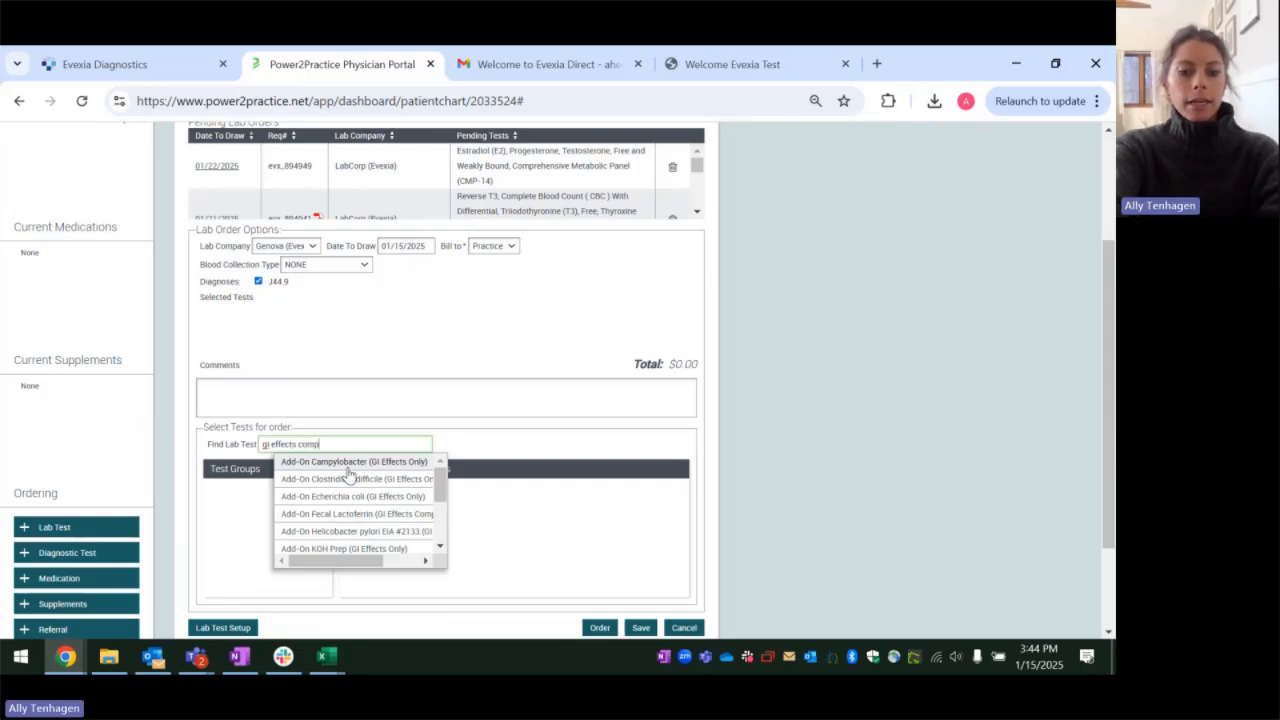
key("BackSpace")
key("BackSpace")
key("BackSpace")
key("BackSpace")
key("BackSpace")
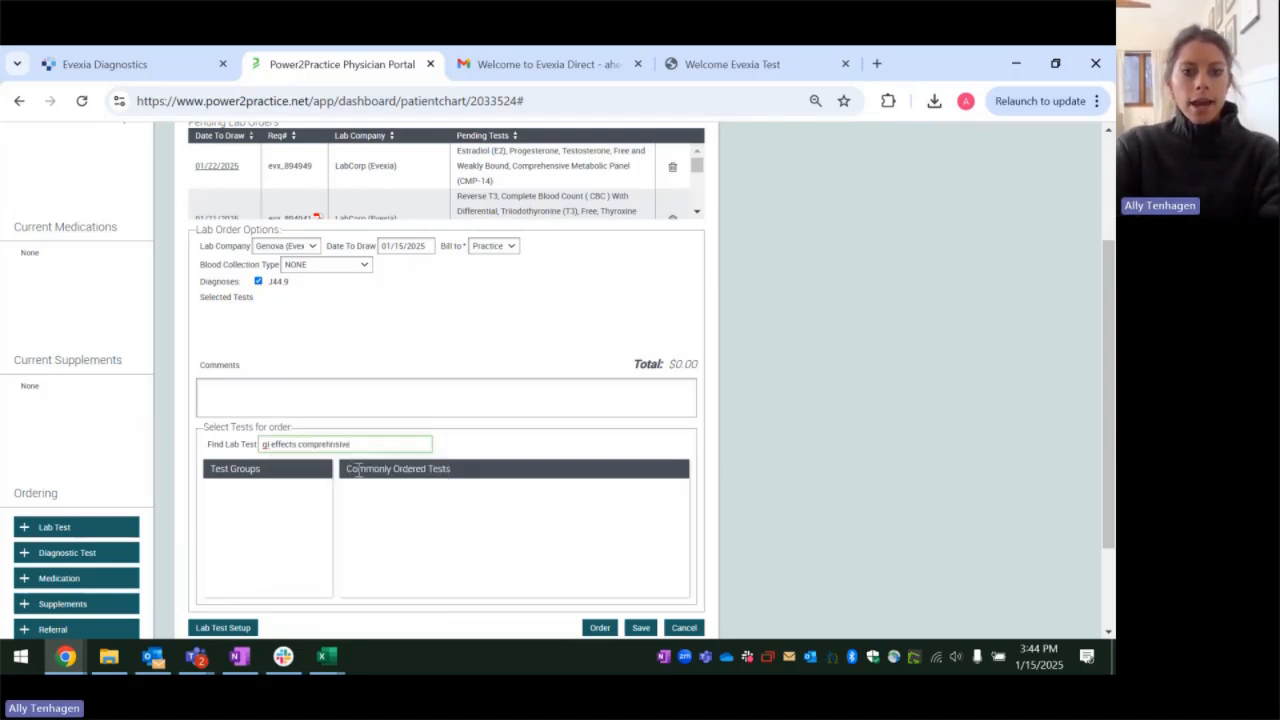
key("BackSpace")
key("BackSpace")
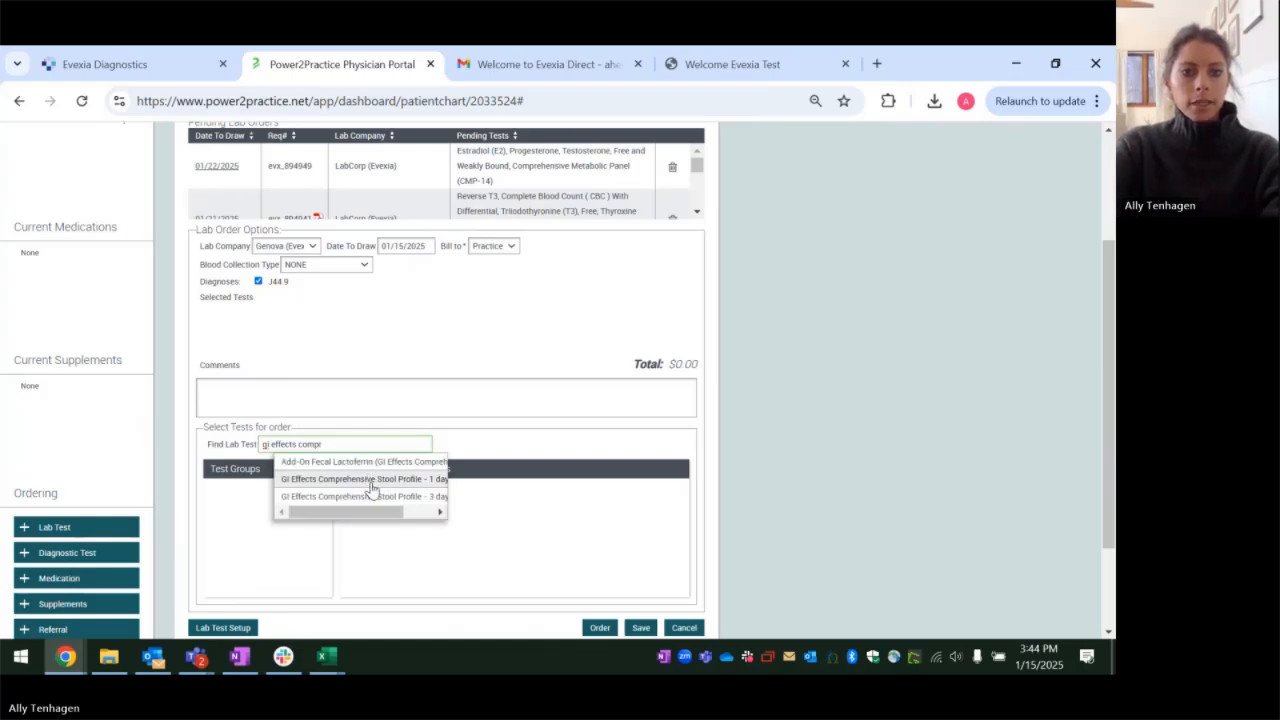
left_click(370, 481)
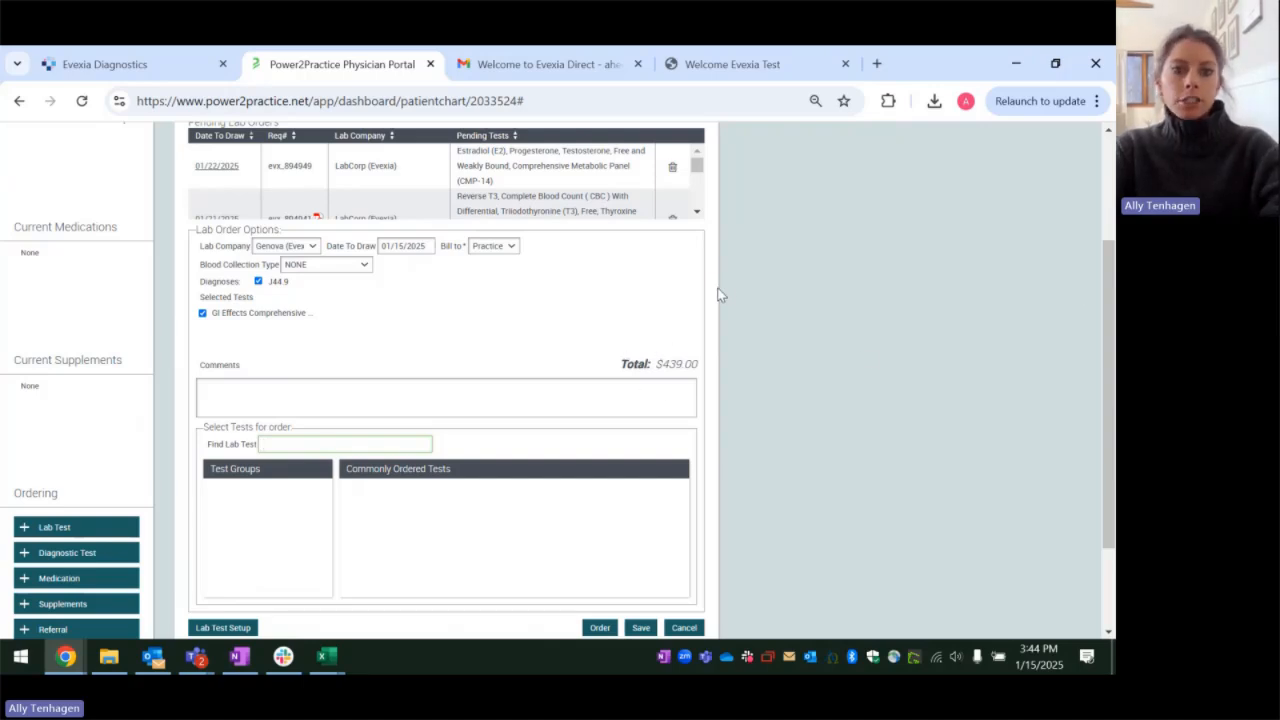
Step: Place the Genova (Evexia) order, review the generated Lab Order Requisition, and close it
scroll(737, 183, "down", 1)
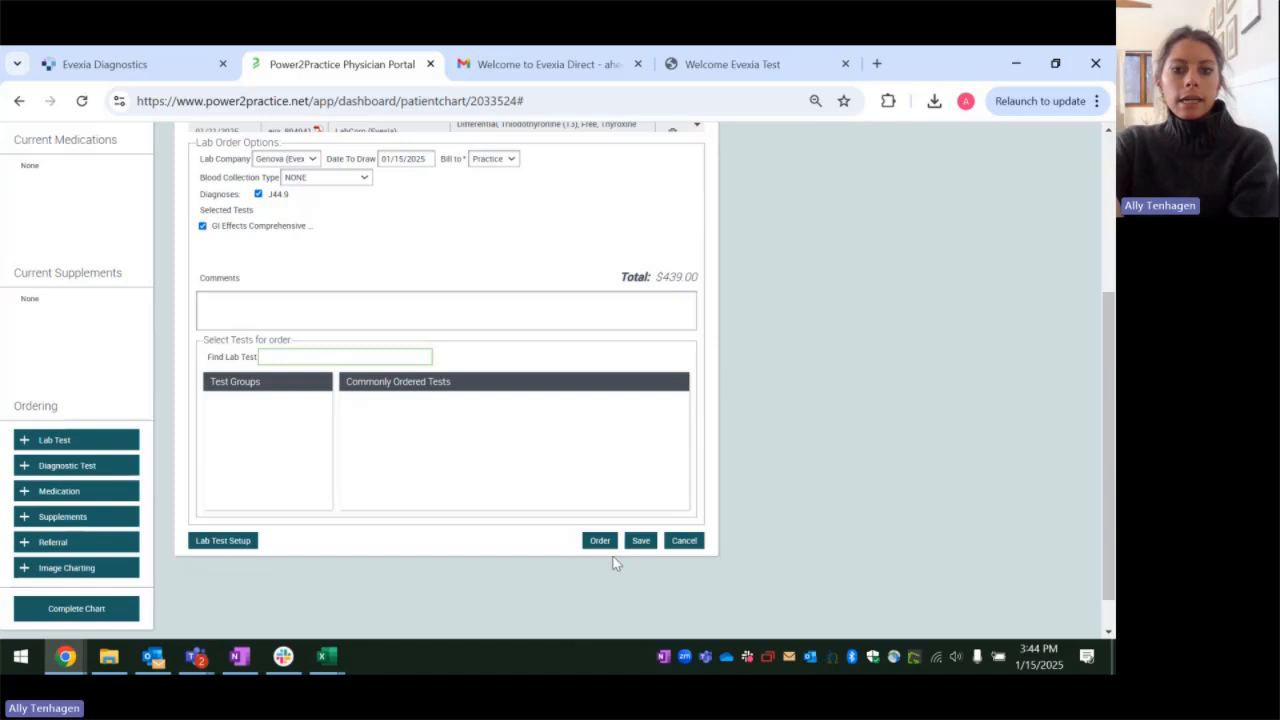
left_click(600, 540)
scroll(723, 319, "up", 1)
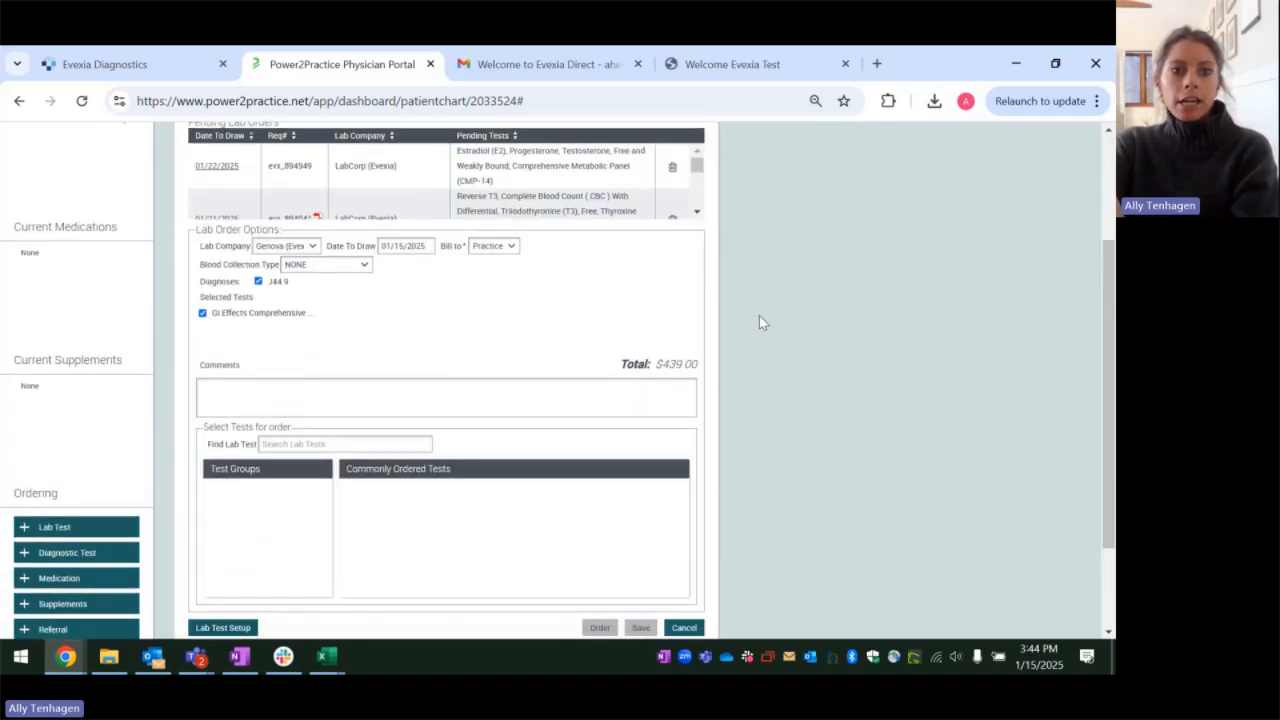
scroll(769, 267, "up", 2)
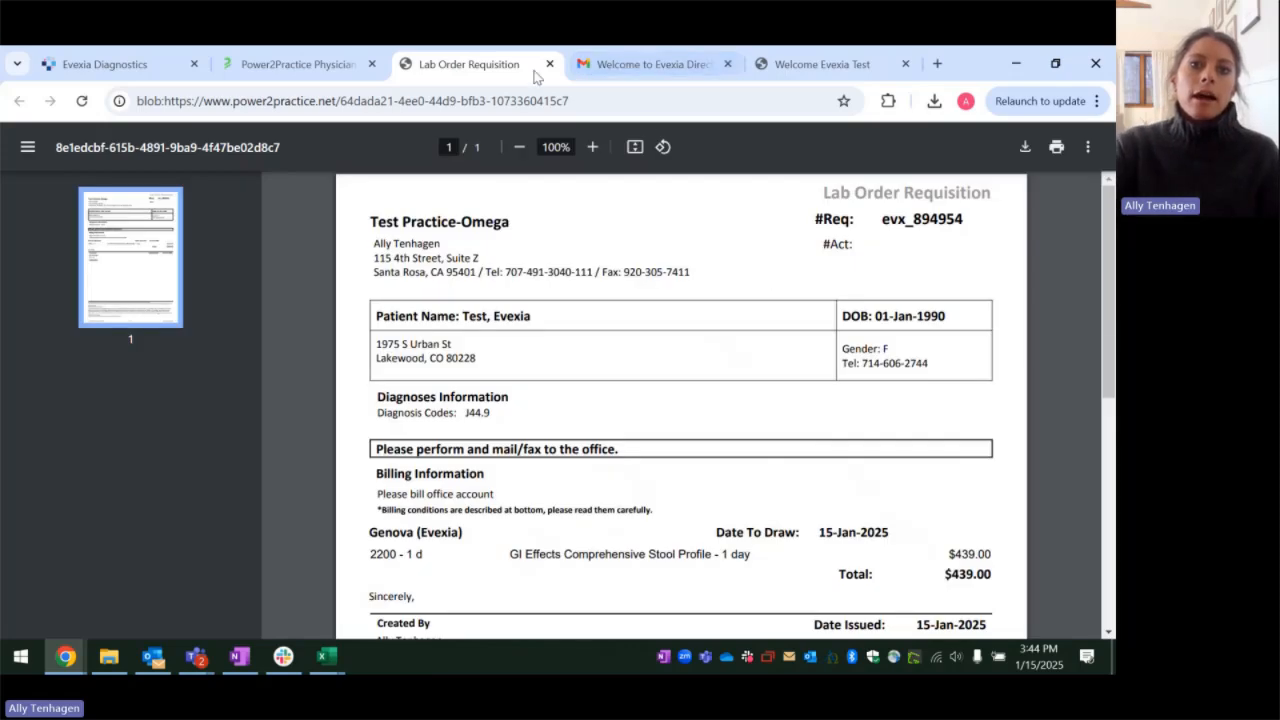
left_click(549, 64)
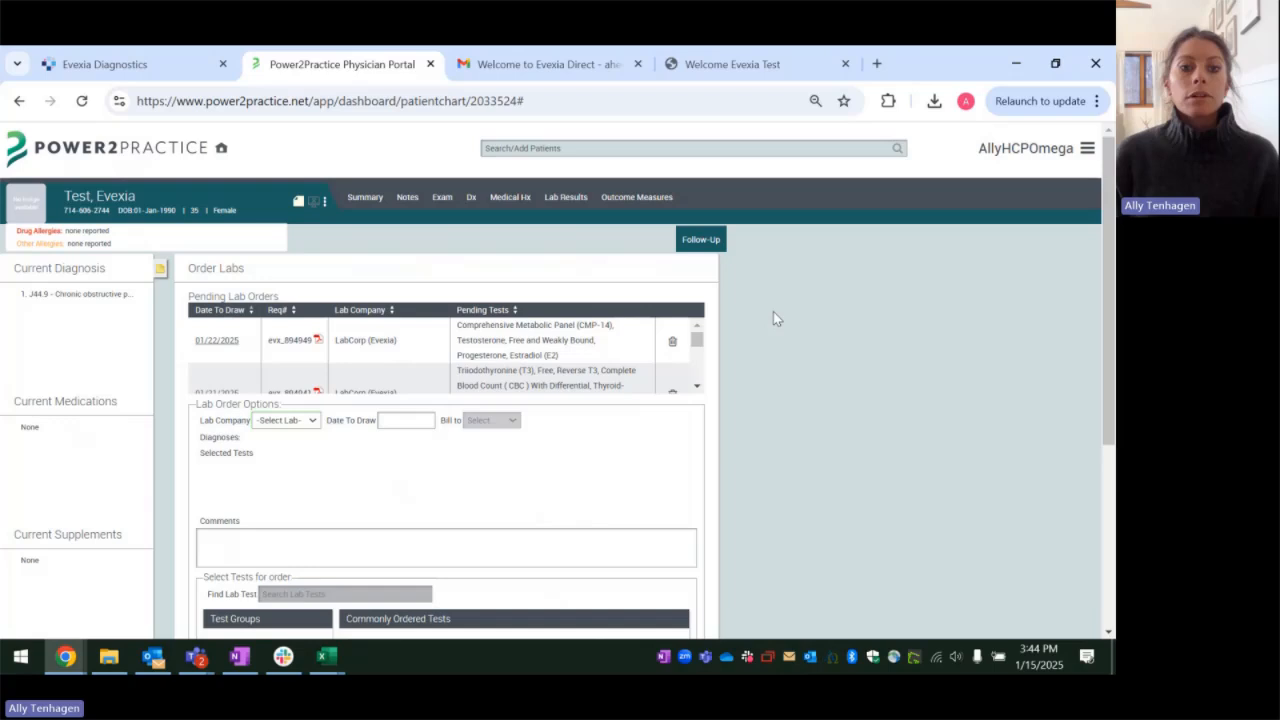
Step: Locate the GI Effects Genova order in the pending lab orders and check whether its requisition is attached
scroll(504, 358, "down", 1)
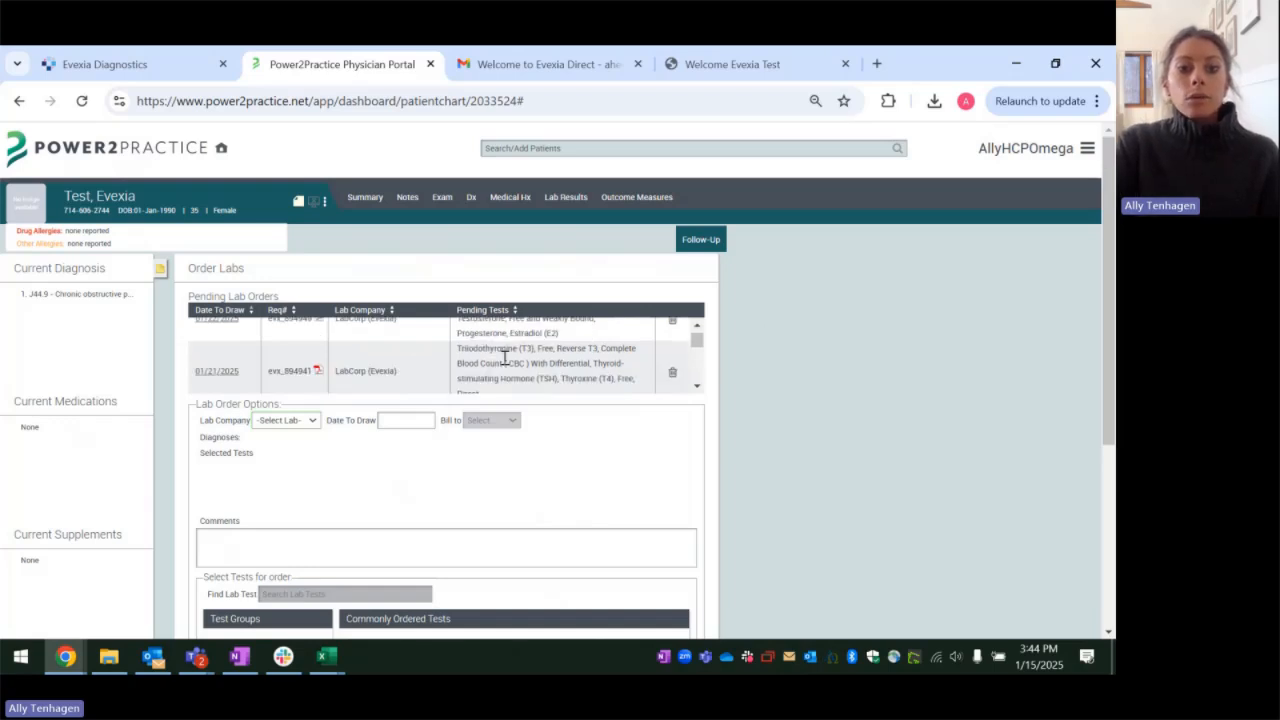
scroll(504, 358, "down", 2)
scroll(504, 358, "down", 2)
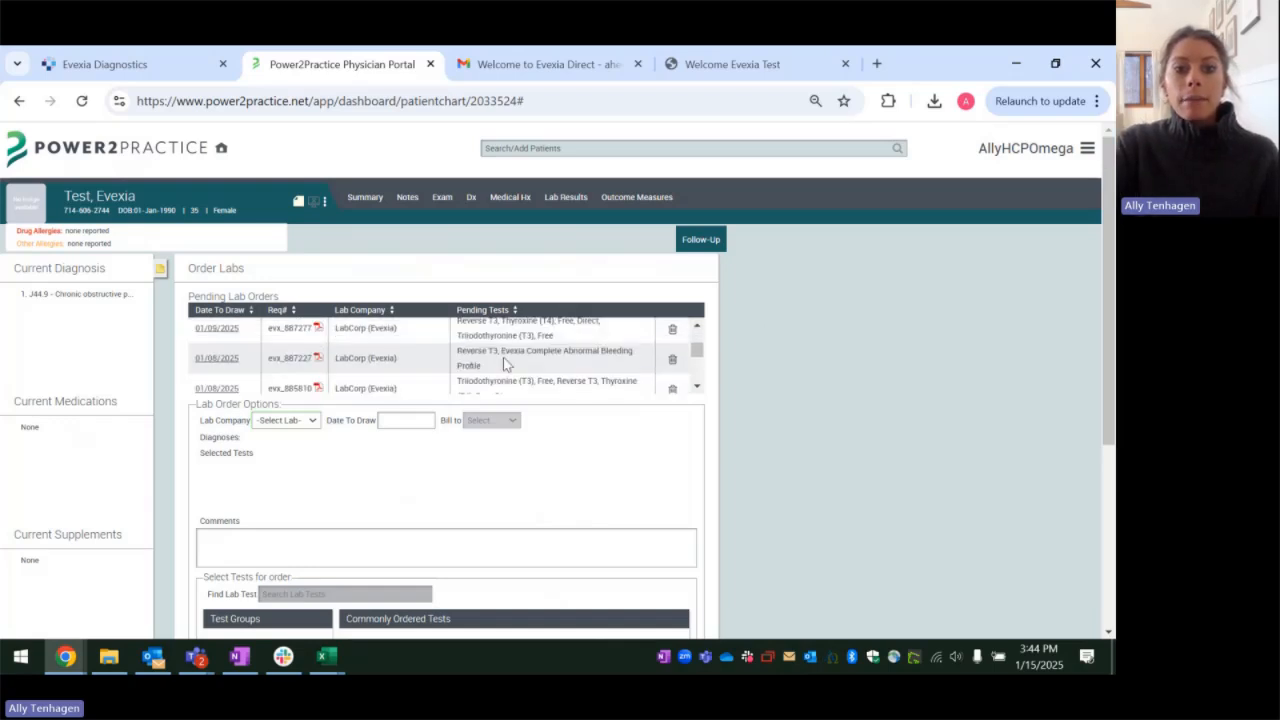
scroll(503, 357, "up", 4)
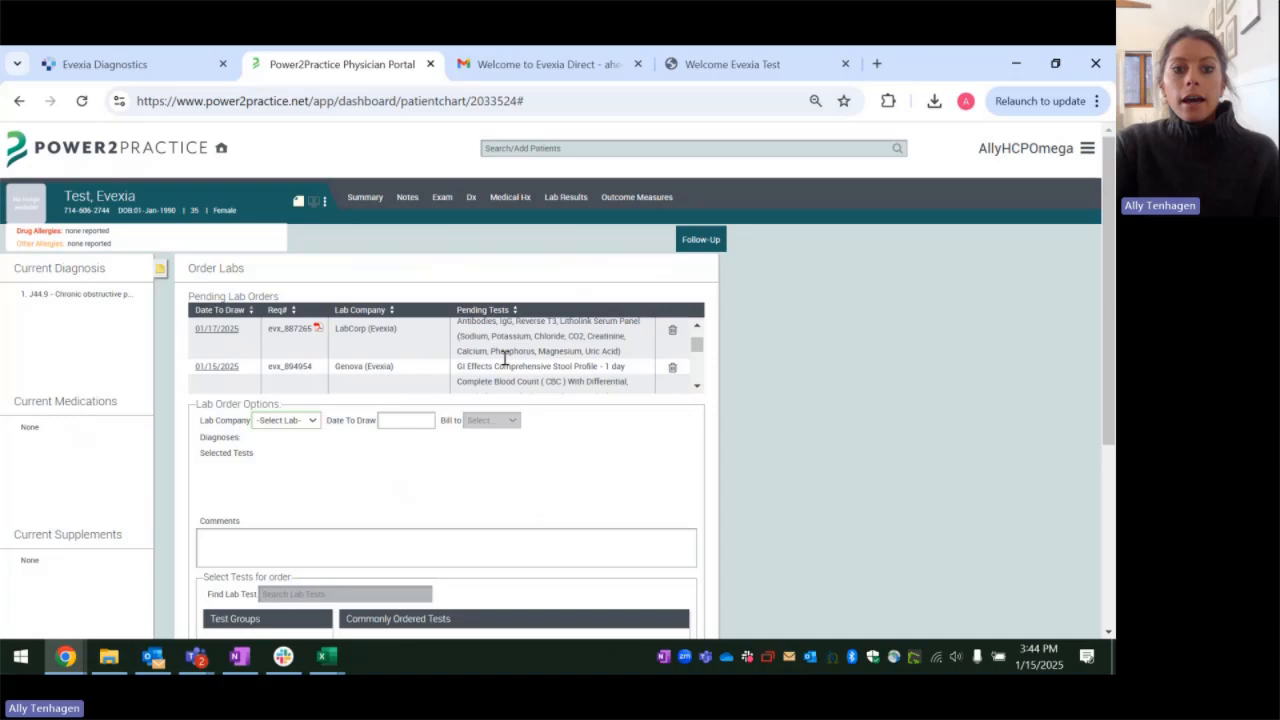
scroll(505, 358, "down", 2)
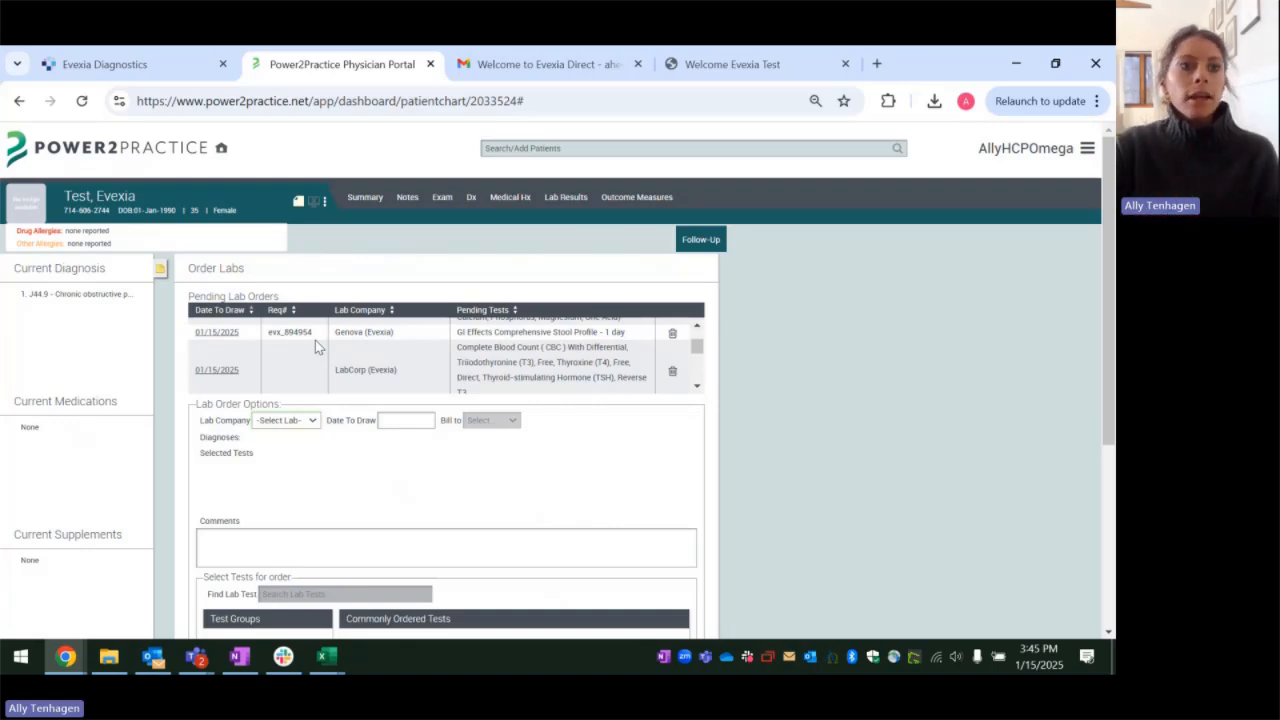
Step: Switch to the Evexia Diagnostics portal and try to search for the patient with the term "test"
left_click(127, 67)
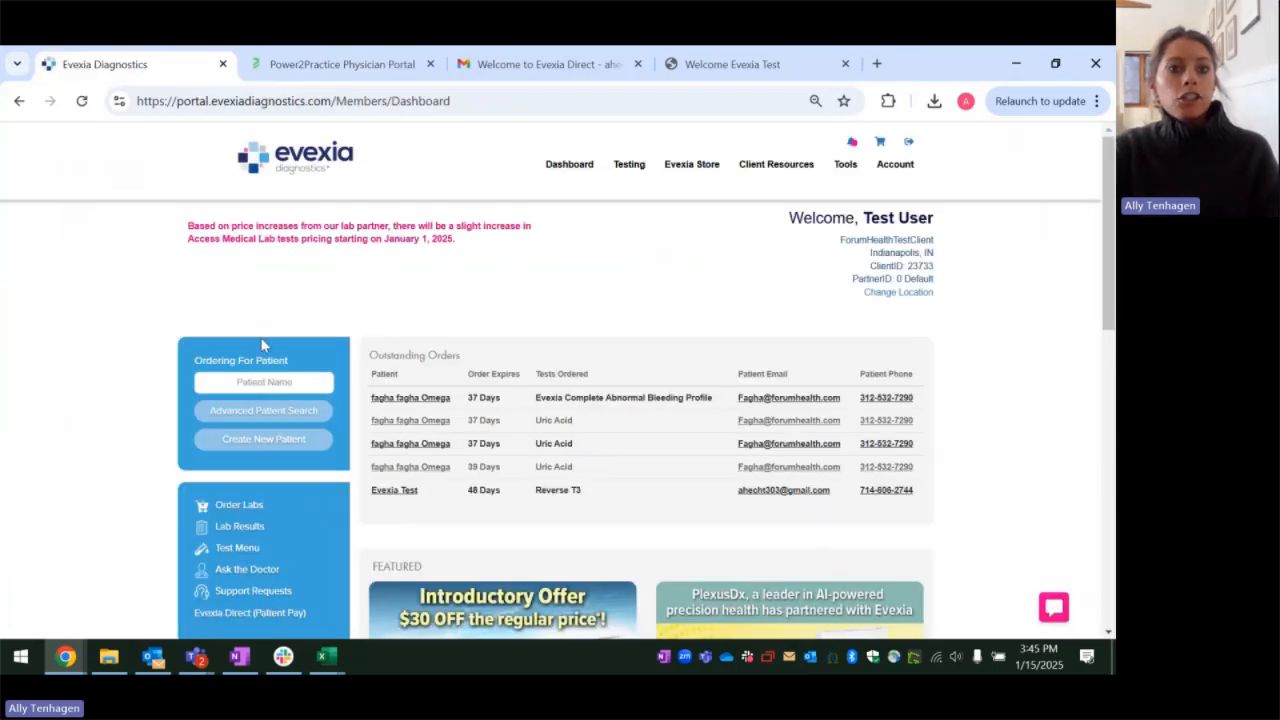
left_click(265, 382)
type("eve")
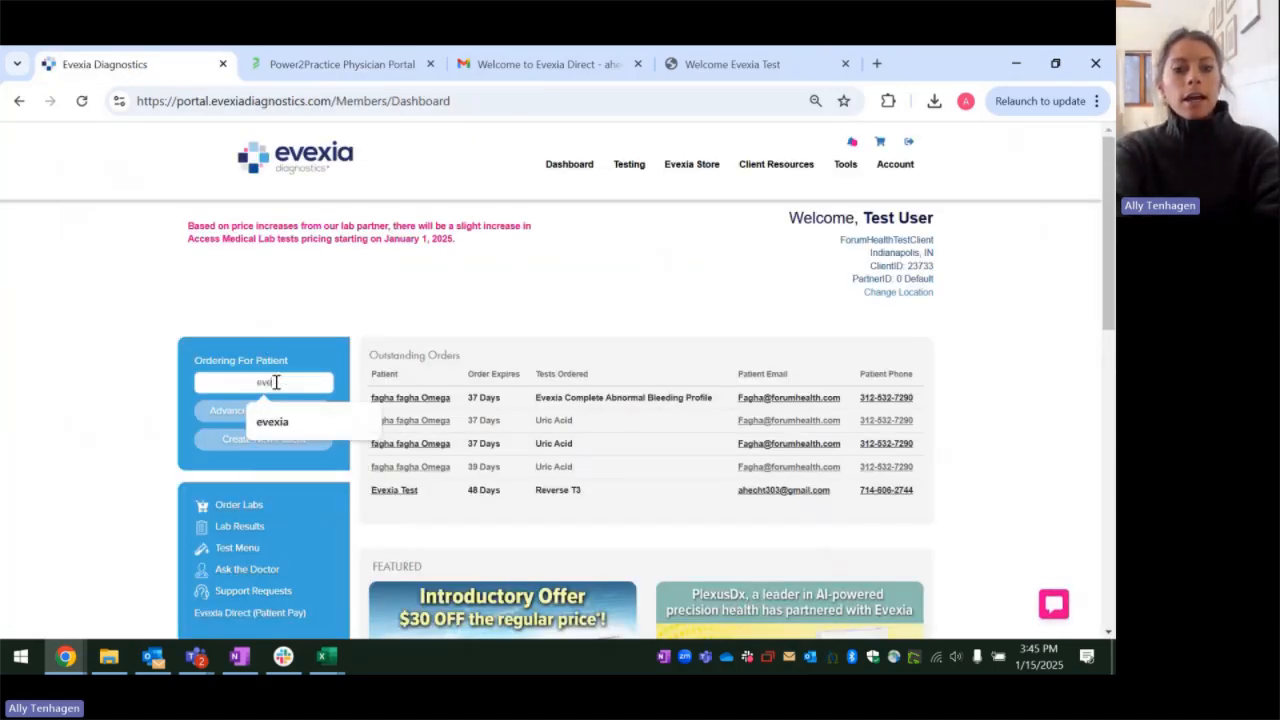
key("BackSpace")
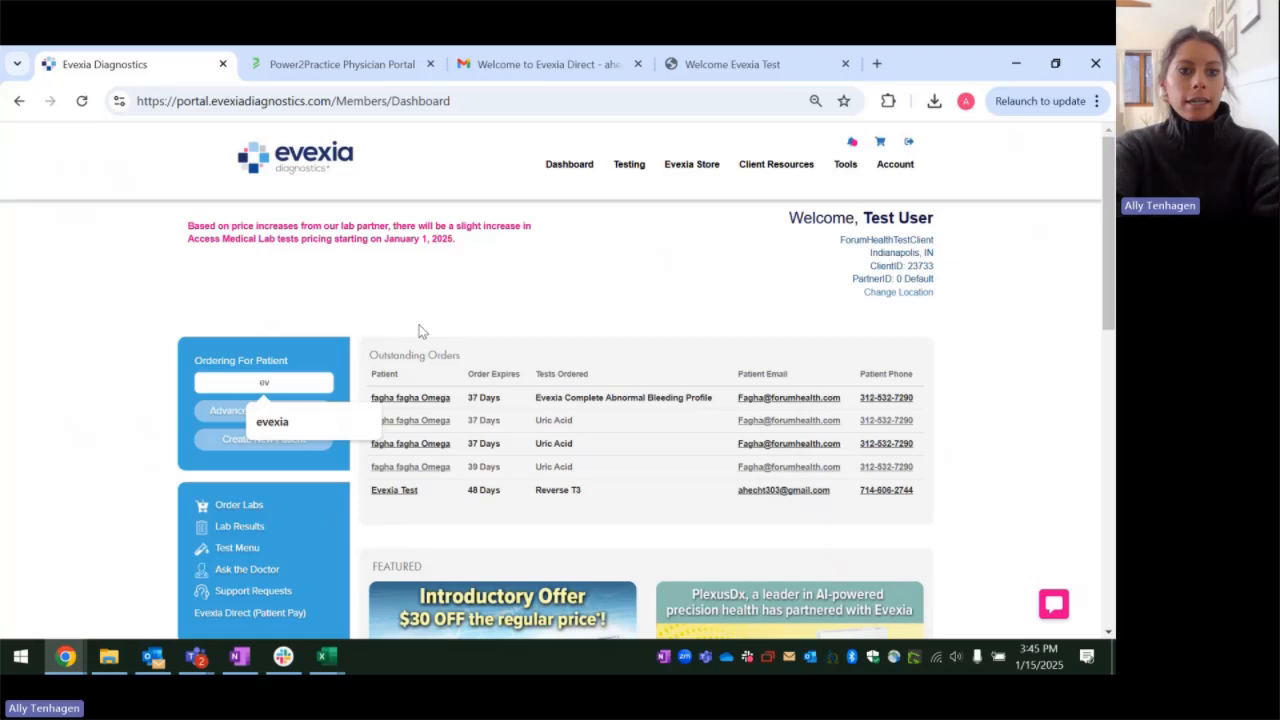
key("BackSpace")
key("BackSpace")
type("test")
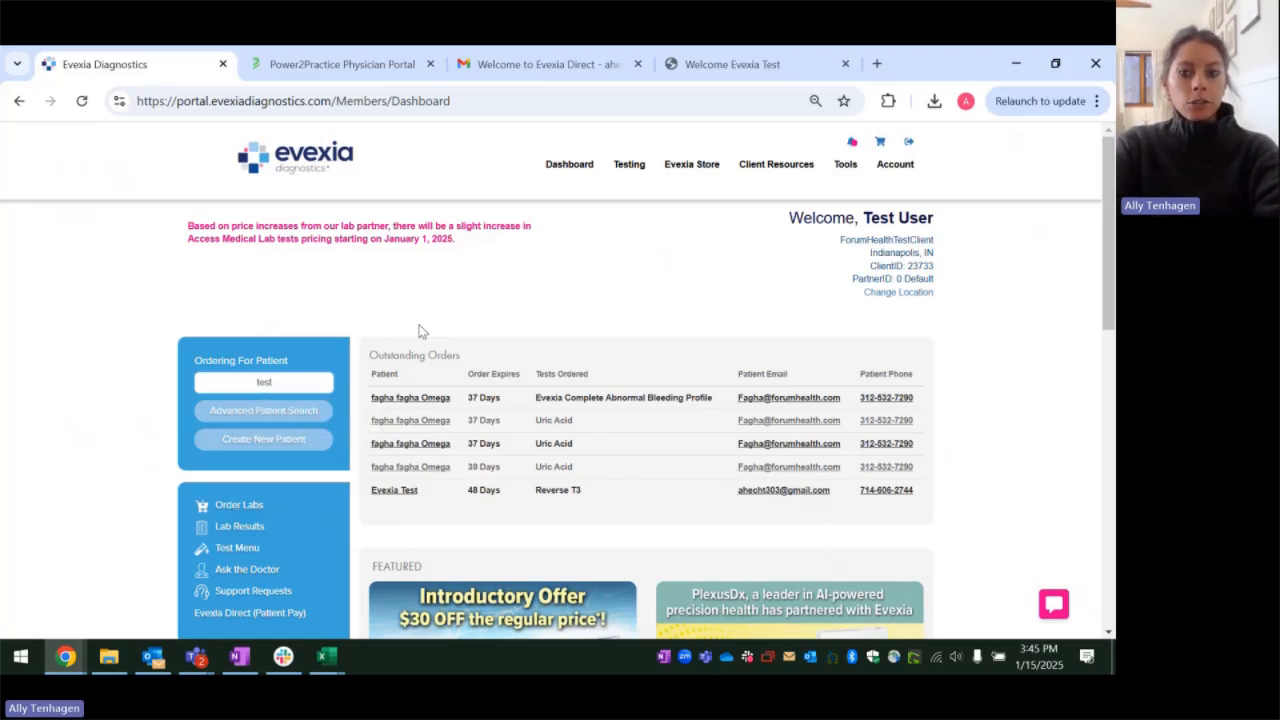
key("Return")
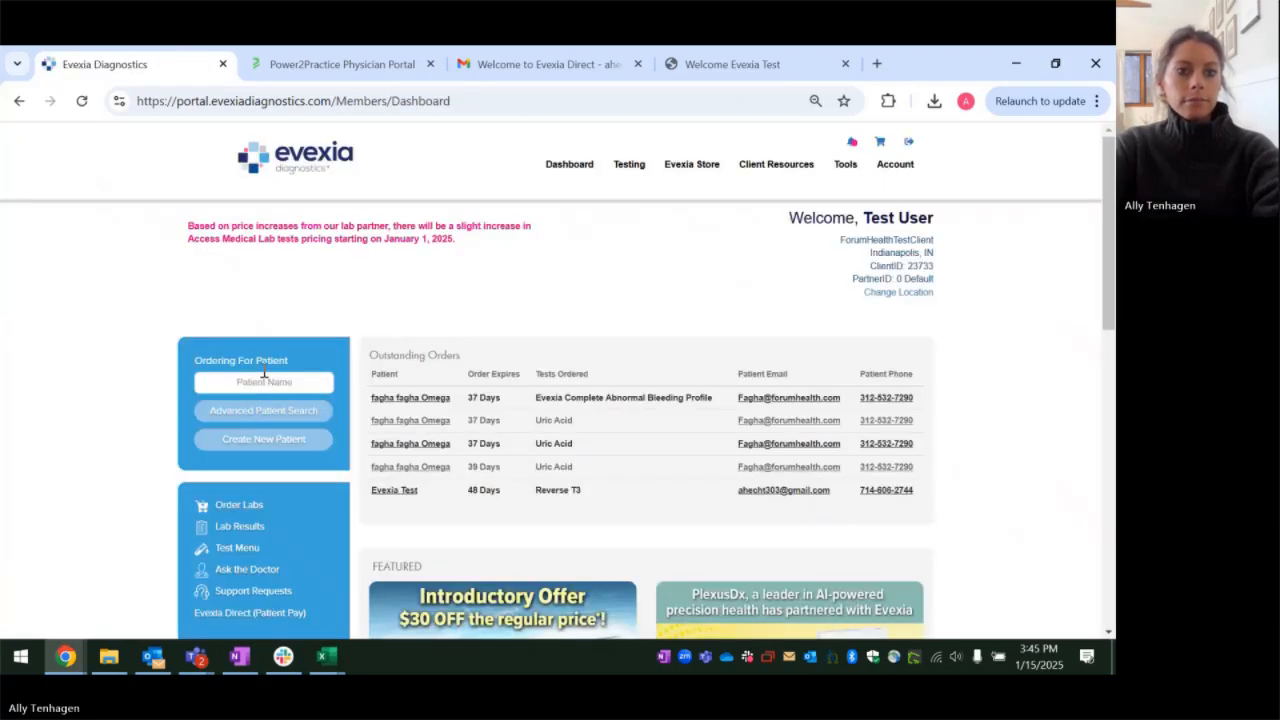
Step: Search the patient directory for "test", open the Evexia test patient, and review the status of the Genova order in the order history
left_click(306, 383)
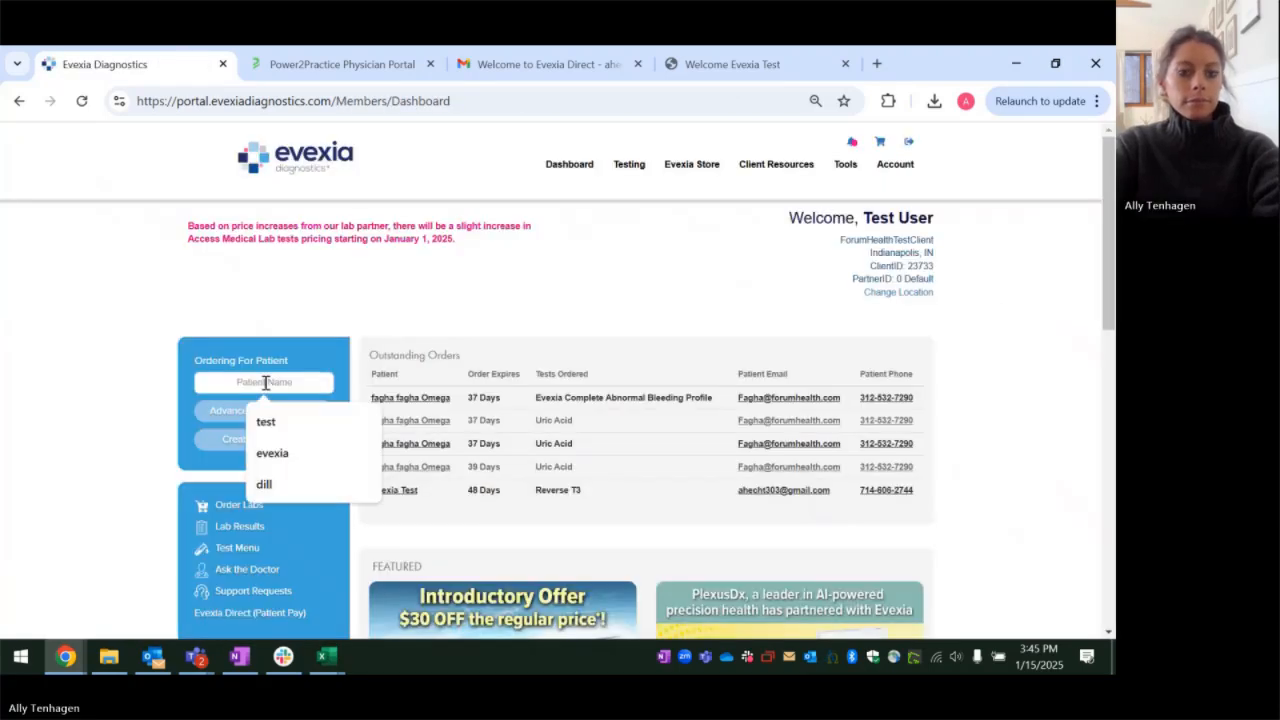
type("test")
key("Return")
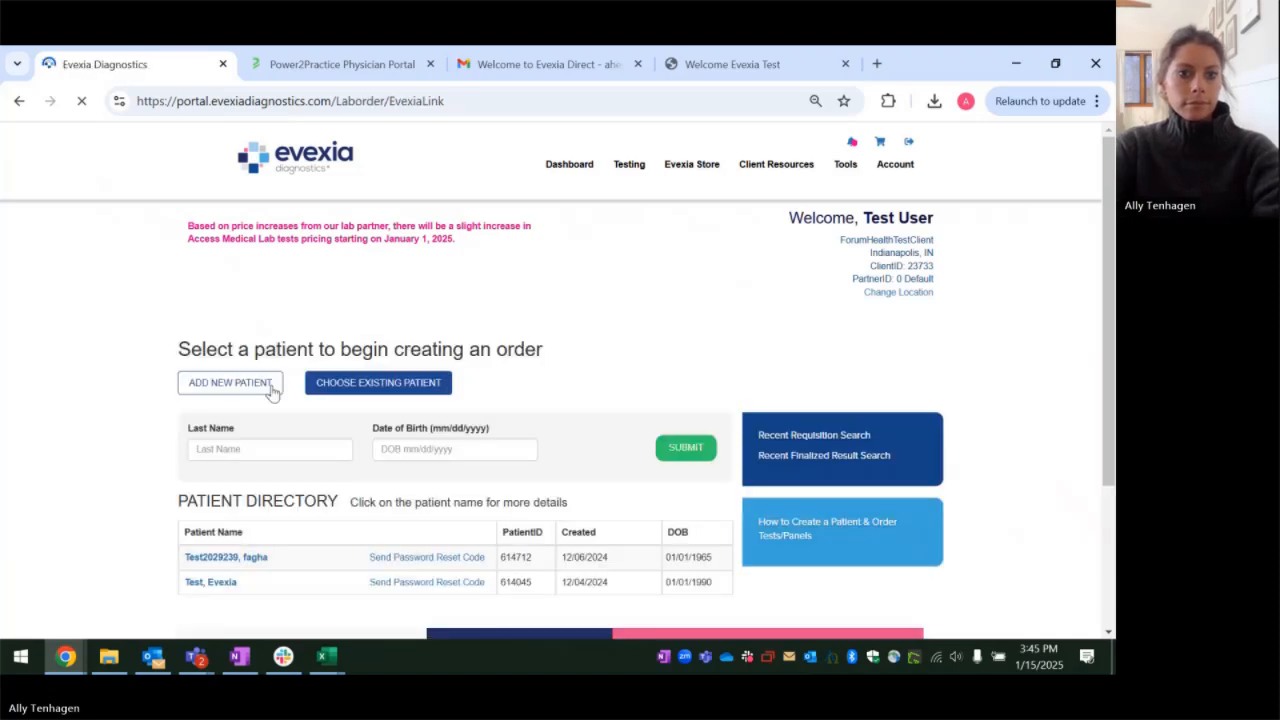
left_click(210, 583)
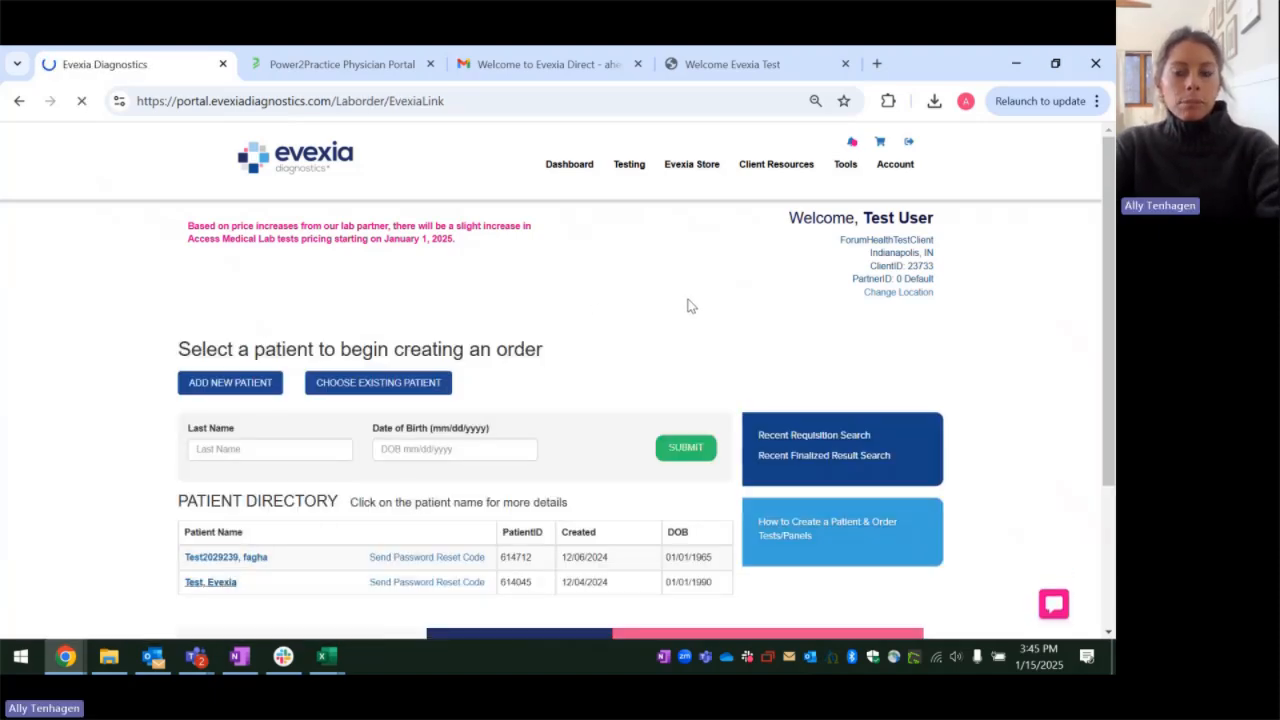
scroll(730, 325, "down", 5)
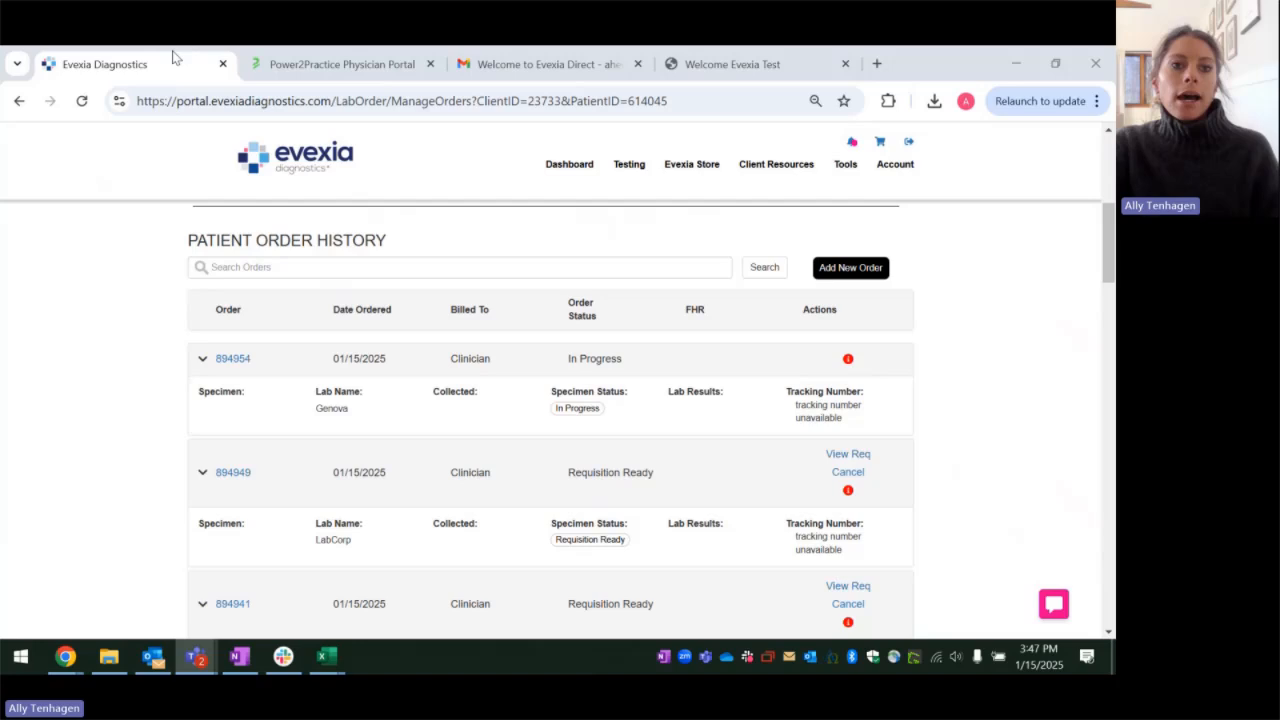
Step: Switch back to Power2Practice and return to the start of the pending lab orders
left_click(345, 64)
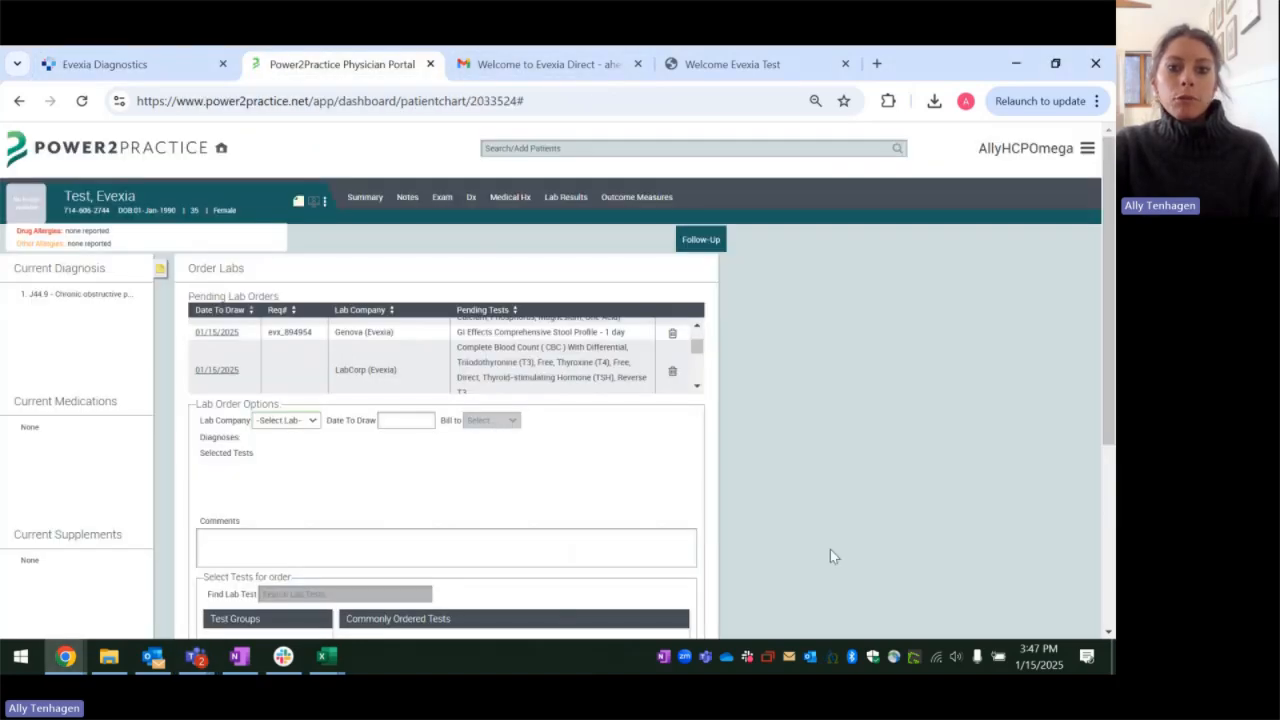
scroll(623, 340, "up", 5)
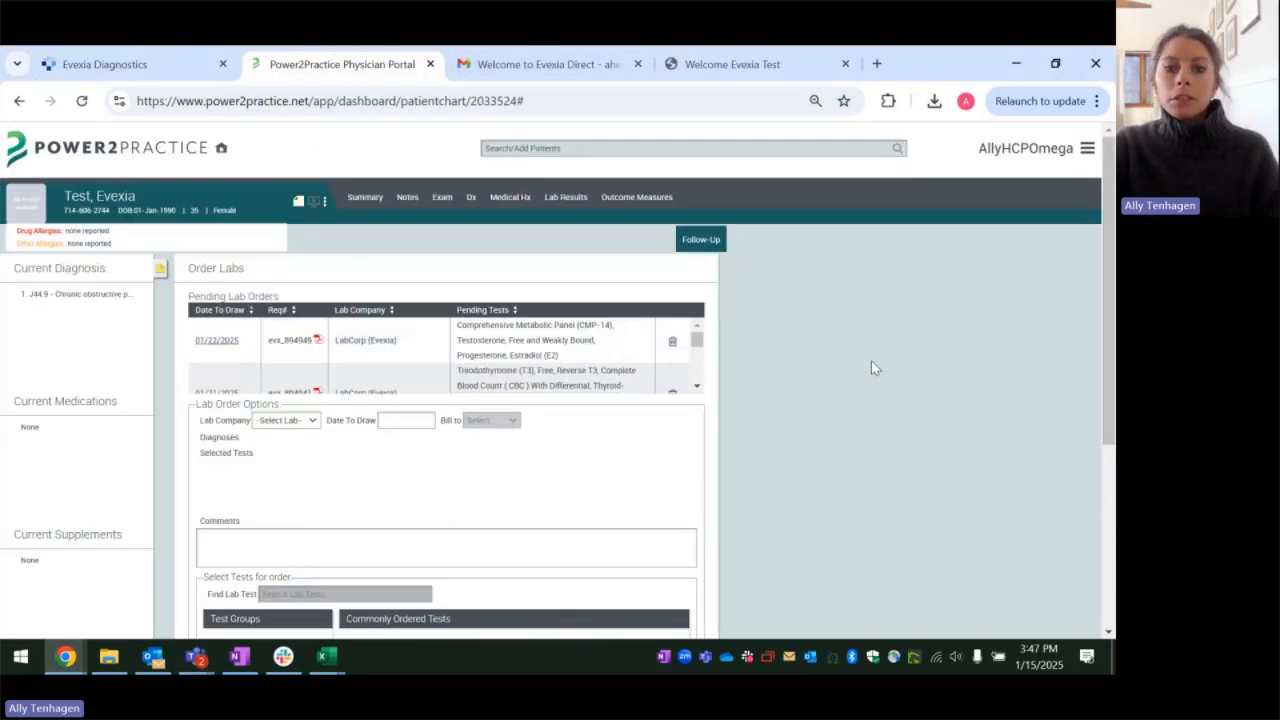